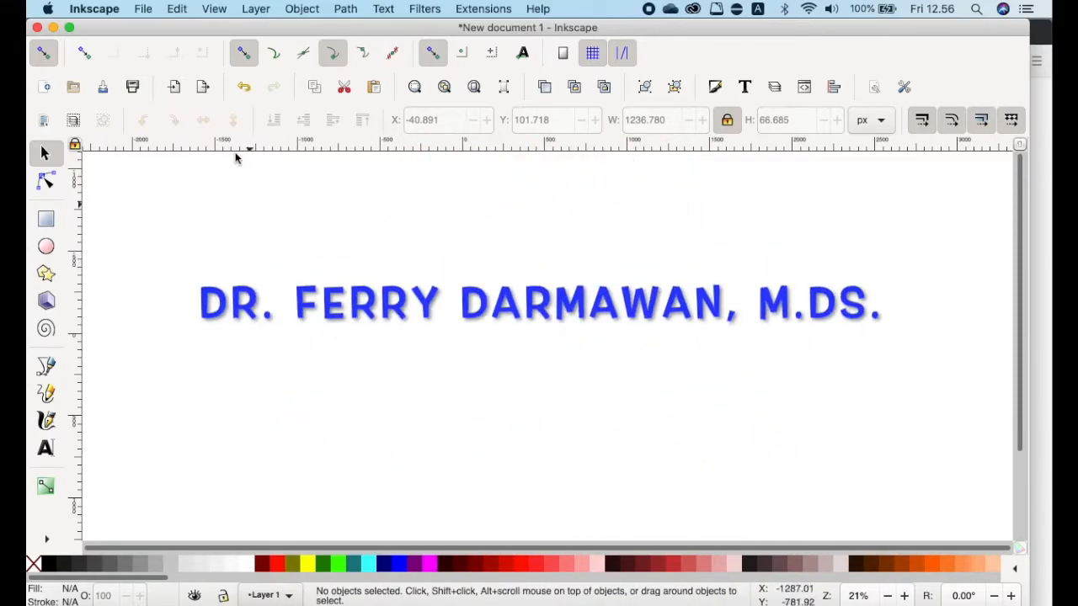
Review the page size, display units, custom size units and page border options in the document properties
click(145, 9)
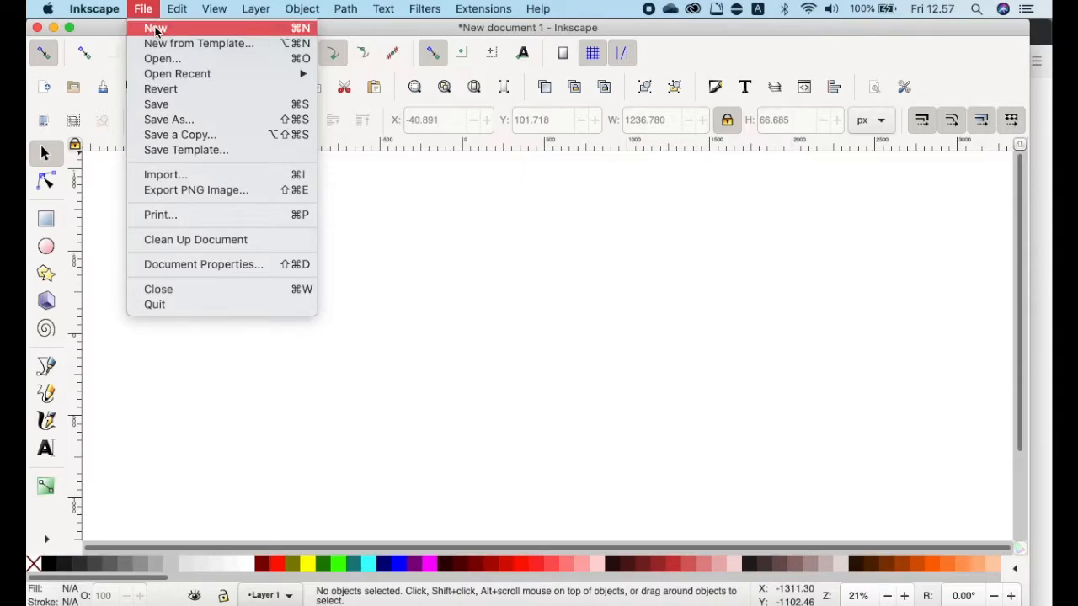
click(188, 266)
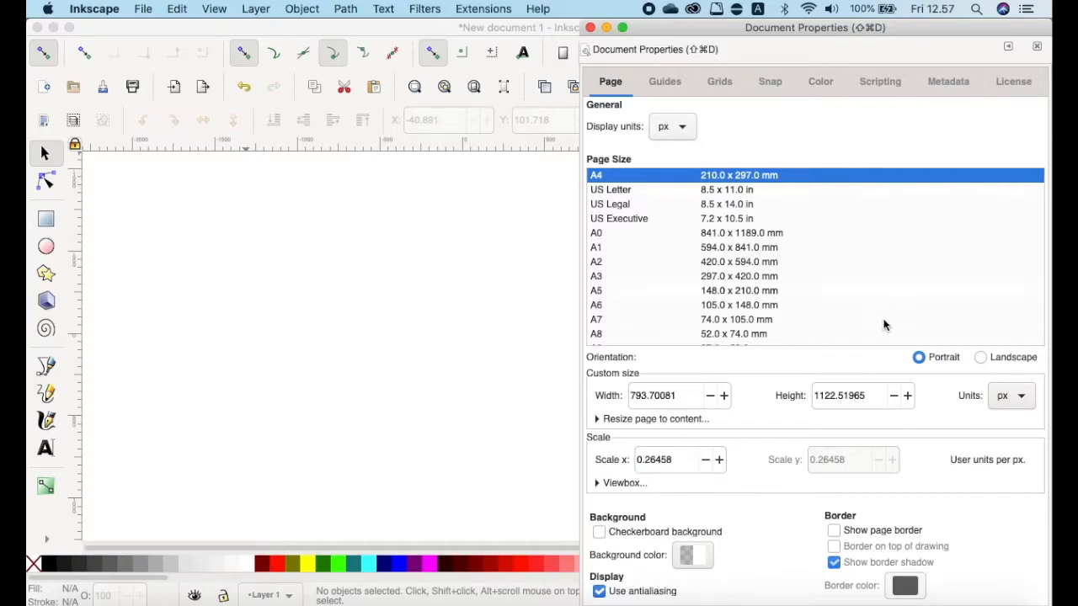
click(684, 128)
click(683, 128)
click(1022, 401)
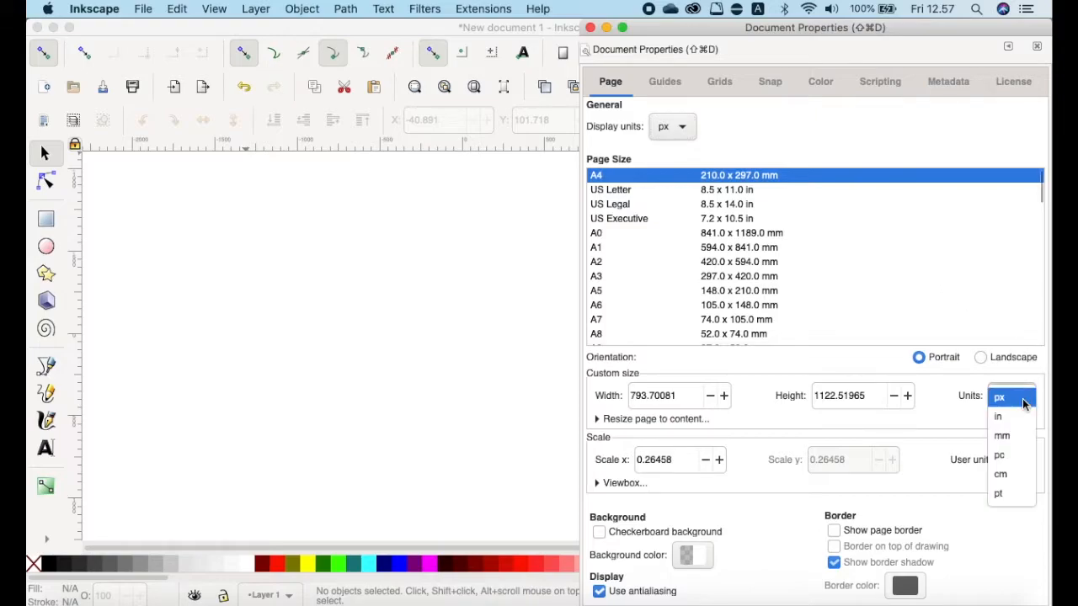
click(1023, 404)
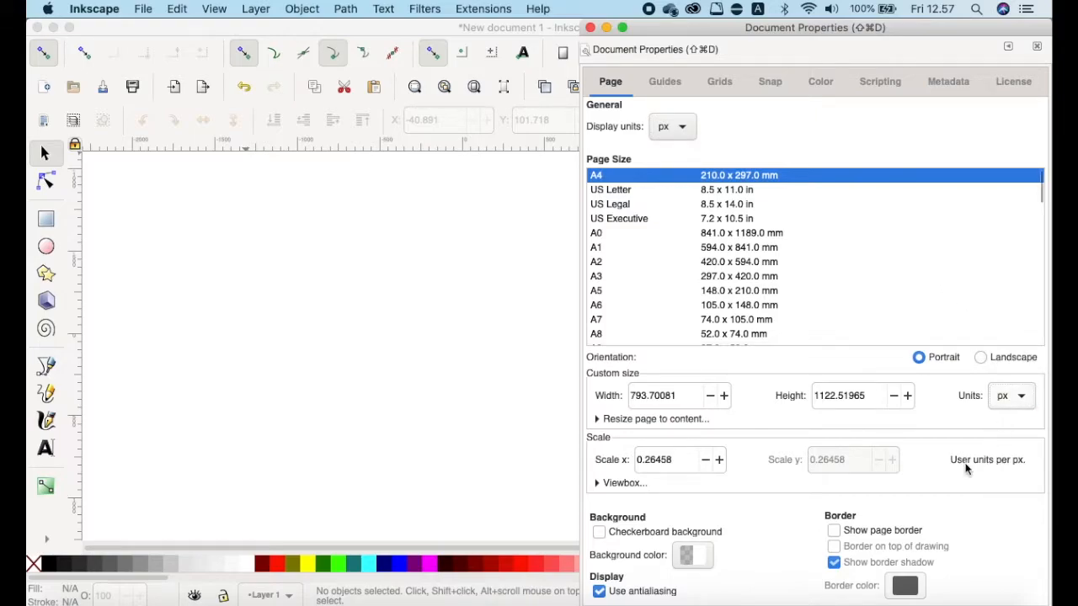
click(851, 532)
click(855, 530)
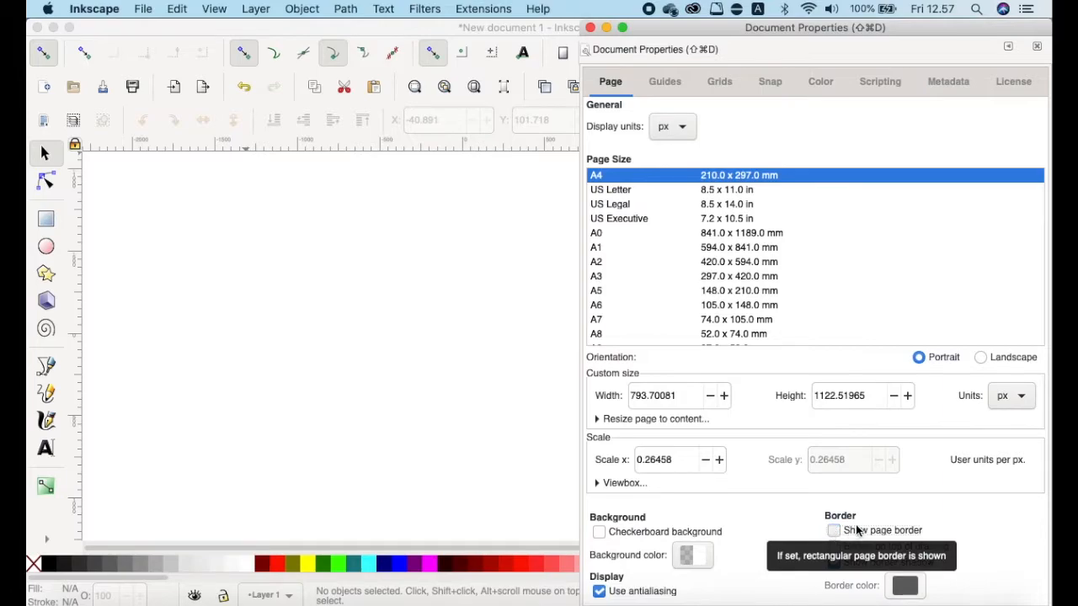
click(591, 29)
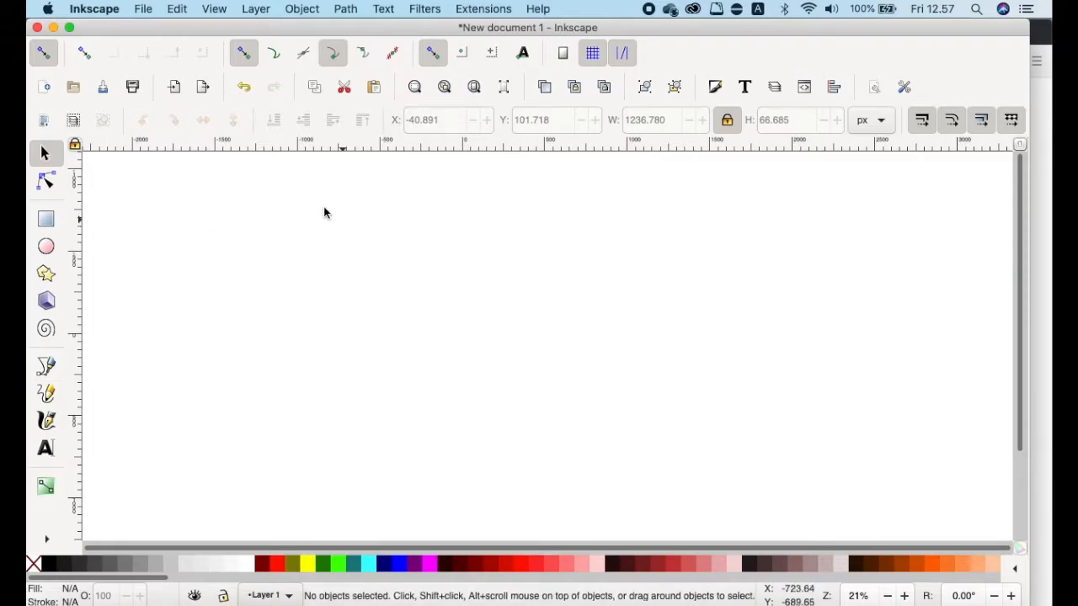
Create a text object reading "contoh membuat teks" in the upper part of the canvas and select it
click(46, 448)
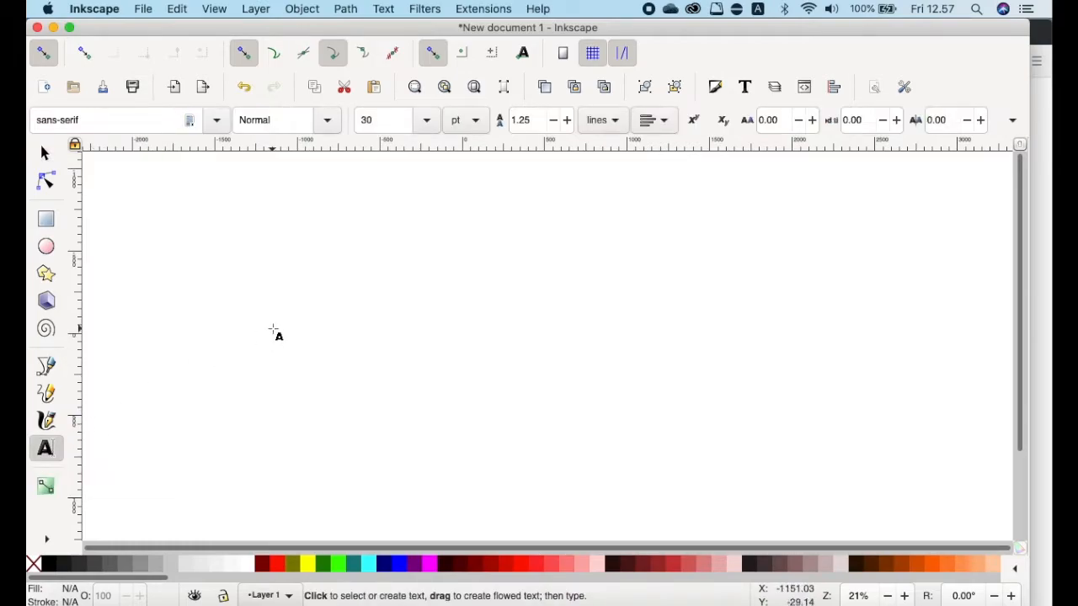
click(289, 239)
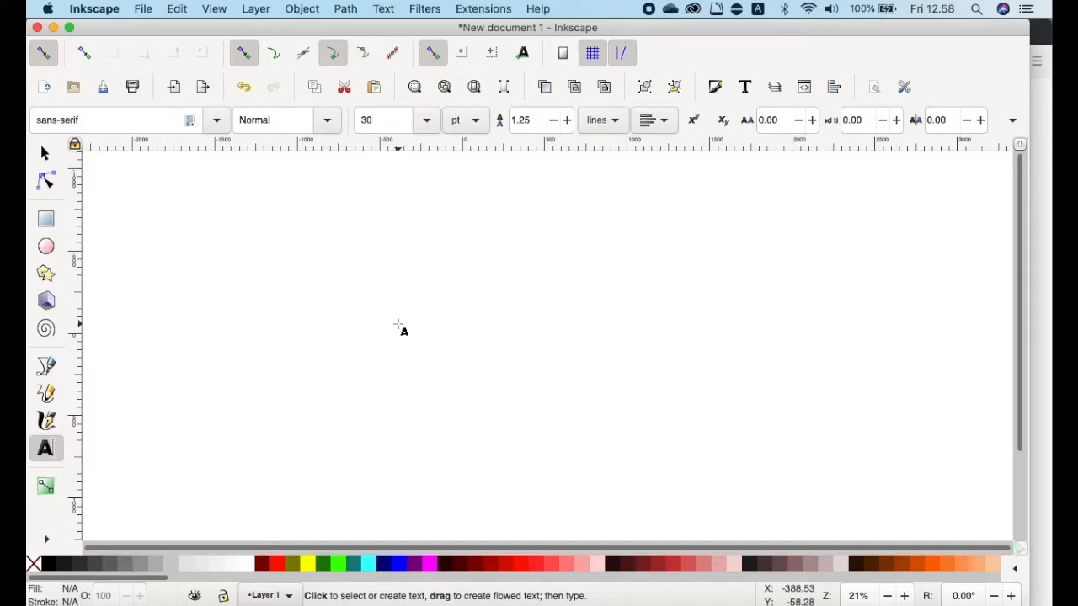
text(contoh)
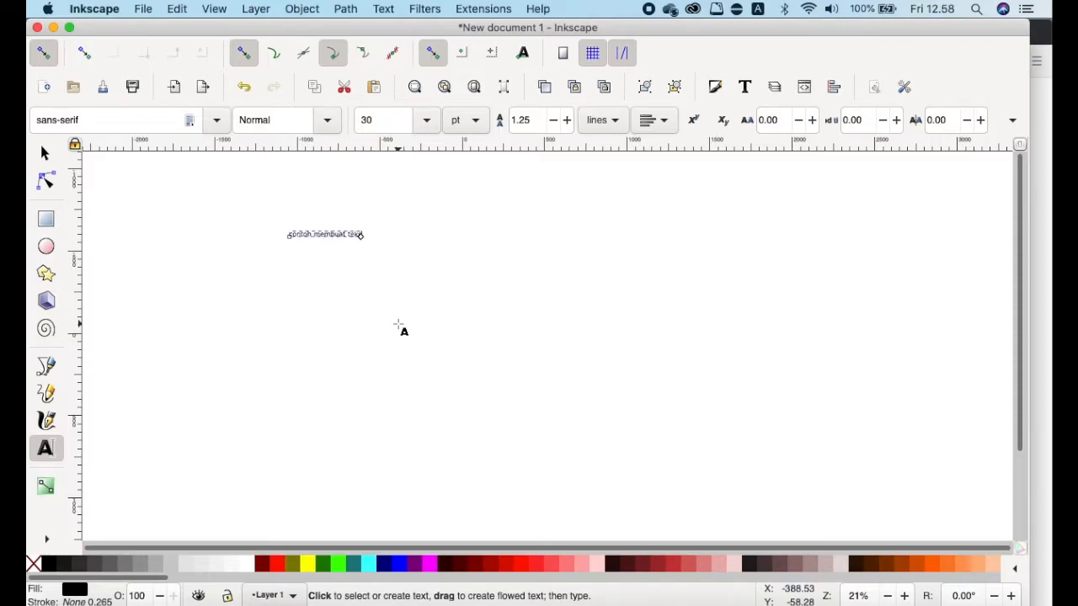
click(45, 153)
ctrl+scroll(326, 247, up, 4)
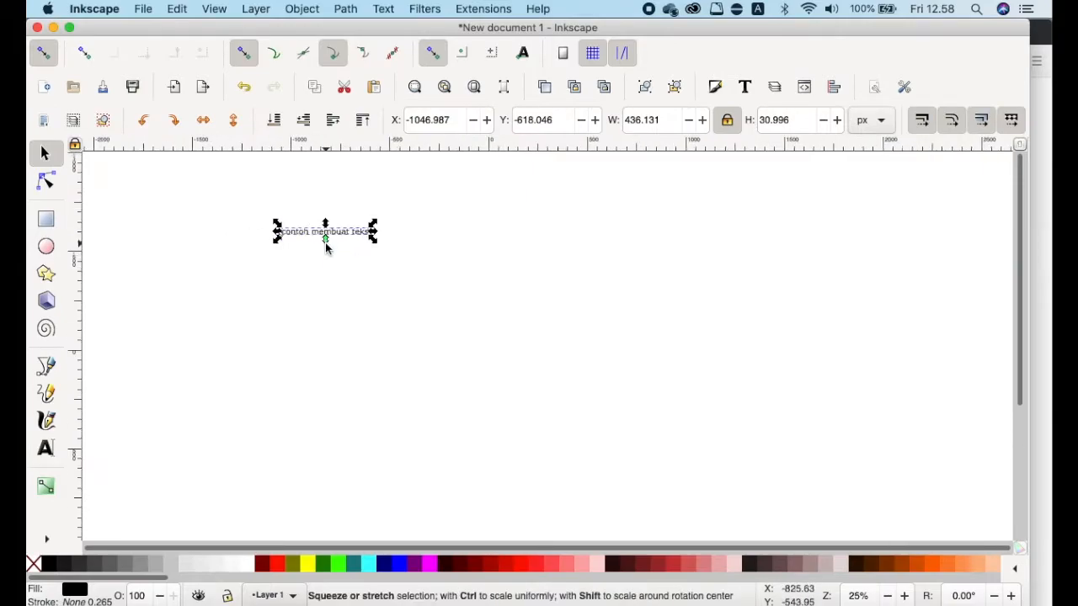
ctrl+scroll(327, 247, up, 2)
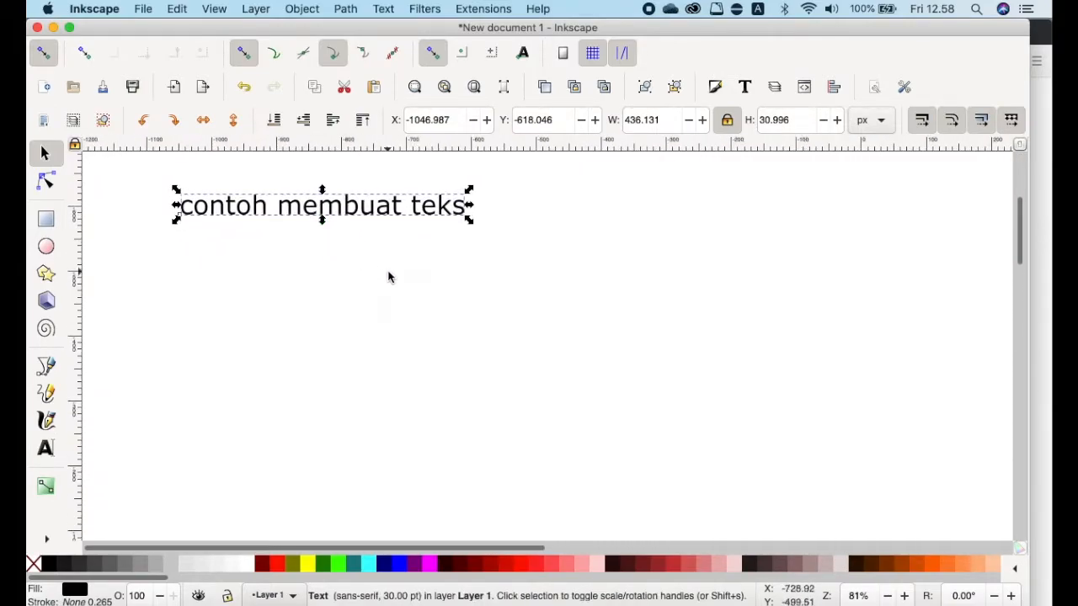
Adjust the inline size of the text "contoh membuat teks" with its line-length handle to make it auto-wrapped
click(47, 180)
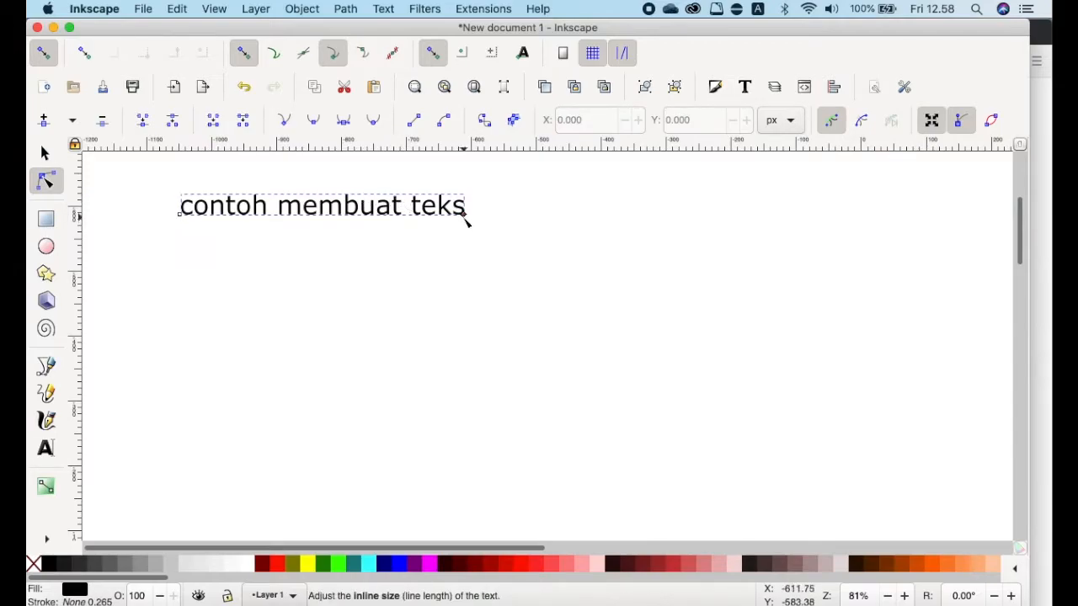
drag(466, 221, 472, 270)
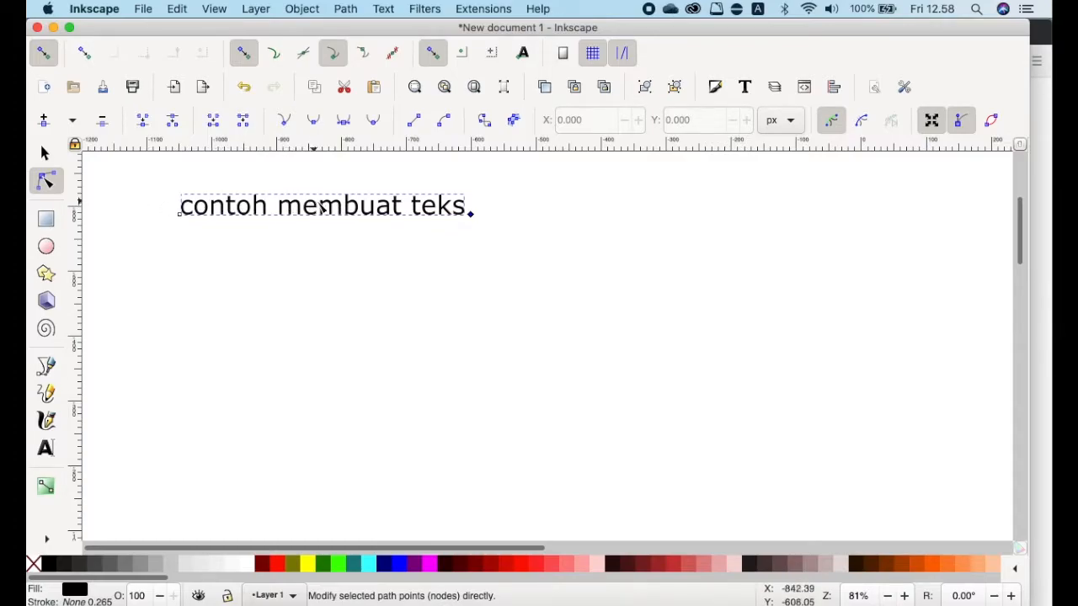
click(46, 154)
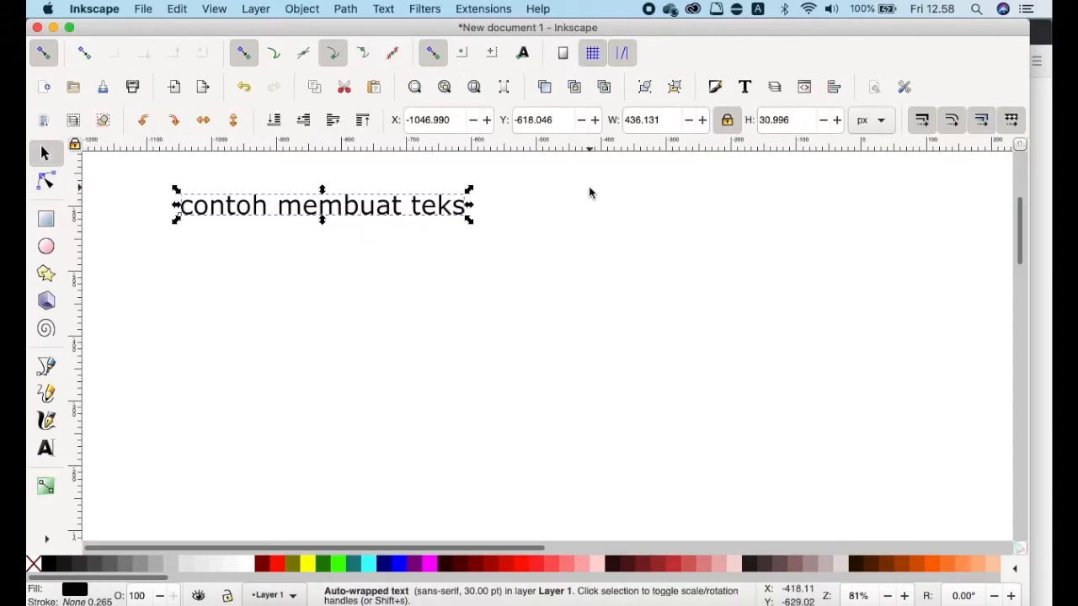
Open the Text and Font dialog for the selected text and place it clear of the text
click(745, 91)
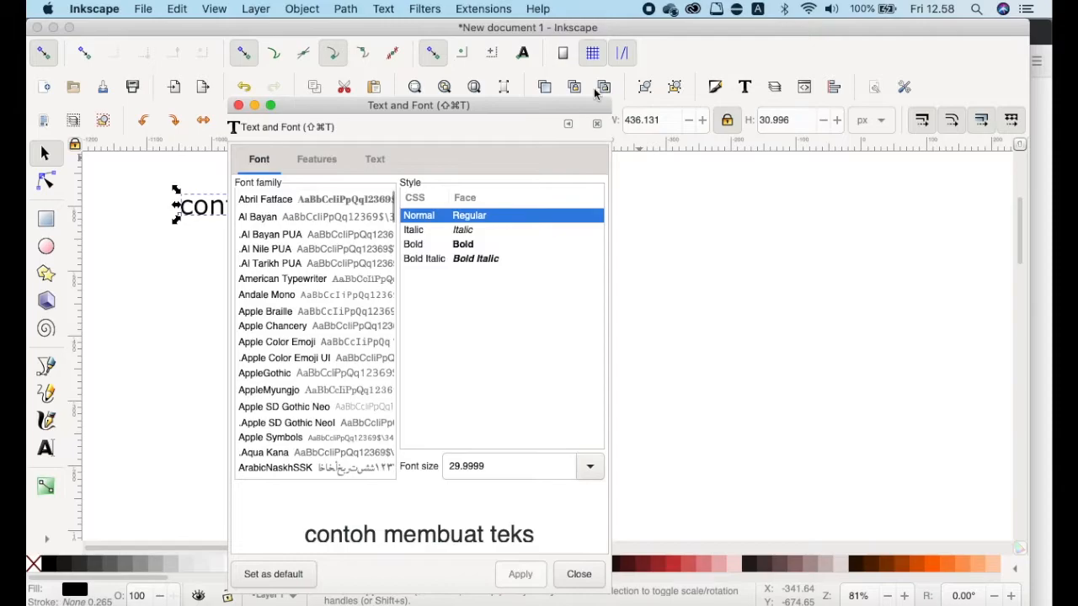
drag(509, 112, 903, 175)
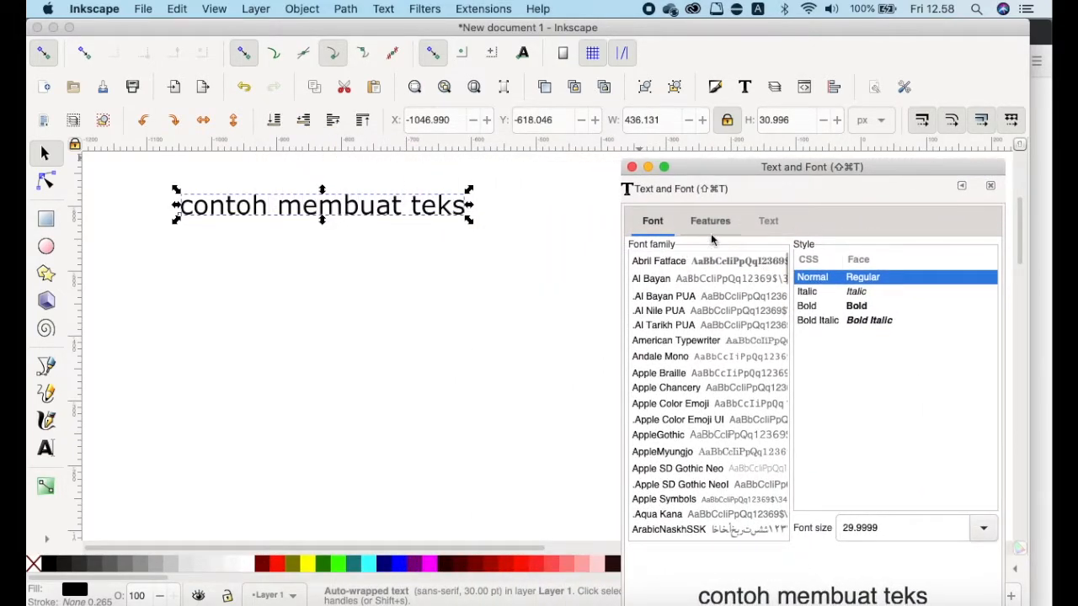
drag(830, 167, 823, 56)
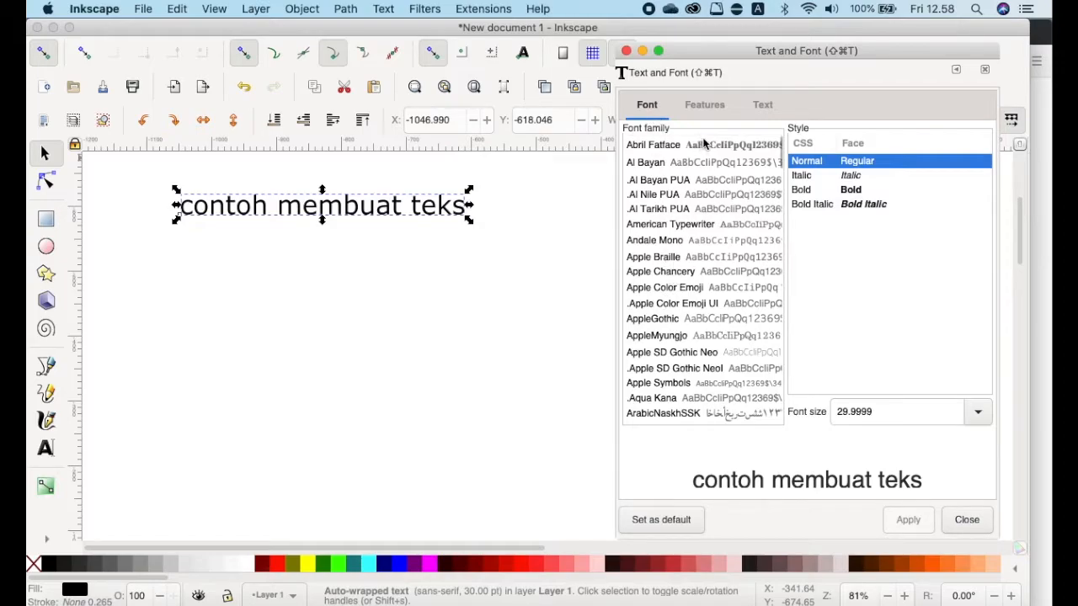
Examine the Ligatures and Capitals font features, return to the font settings and show the editable text content
click(695, 107)
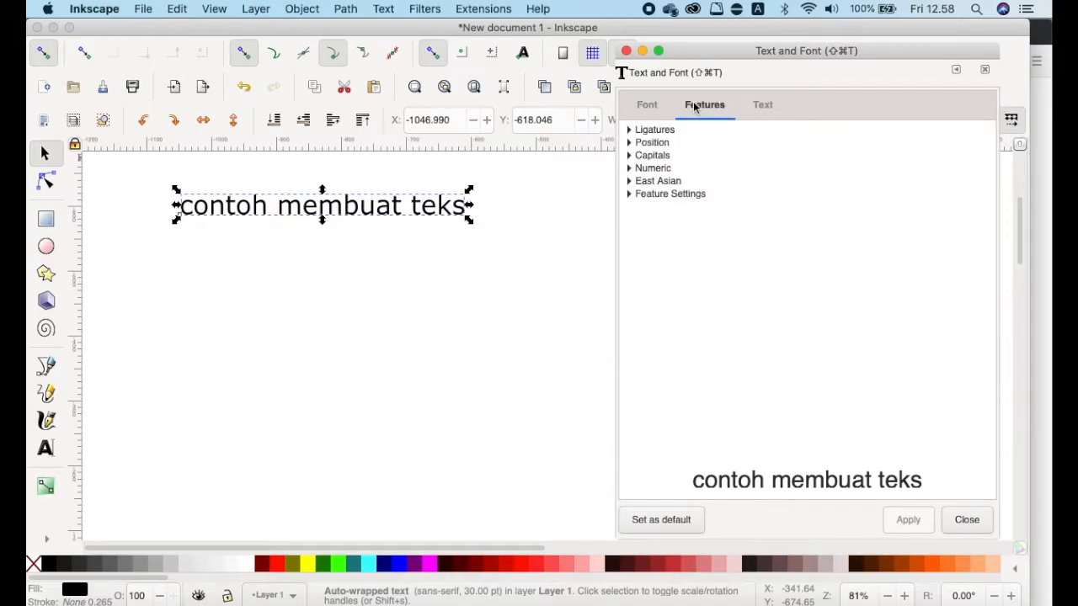
click(629, 131)
click(629, 130)
click(629, 157)
click(629, 157)
click(646, 106)
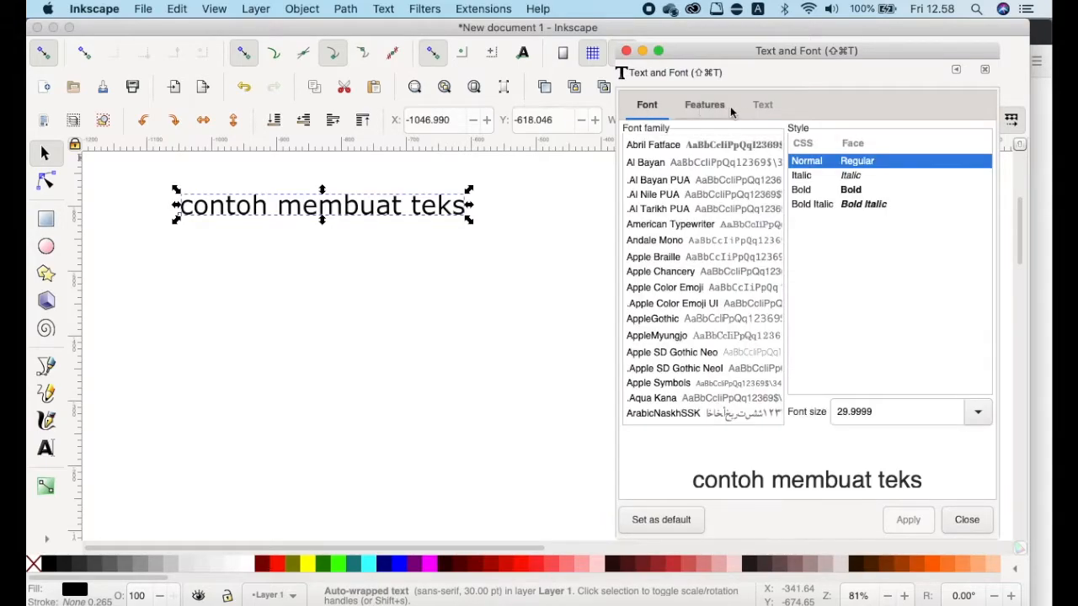
click(762, 105)
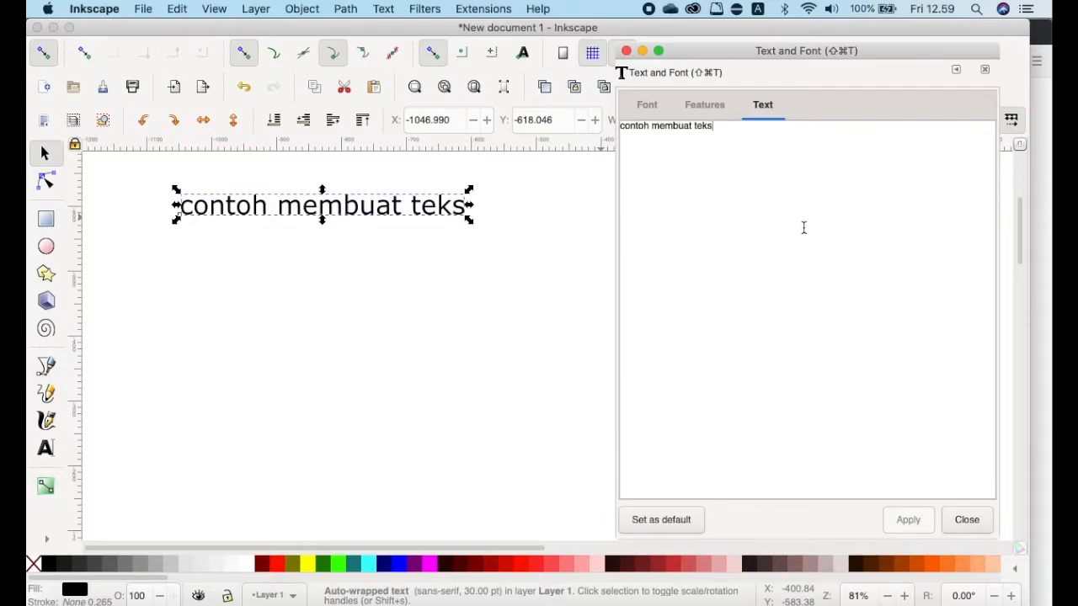
Switch to Firefox and copy the "What is Lorem Ipsum?" heading and its paragraph from lipsum.com
key(super+Tab)
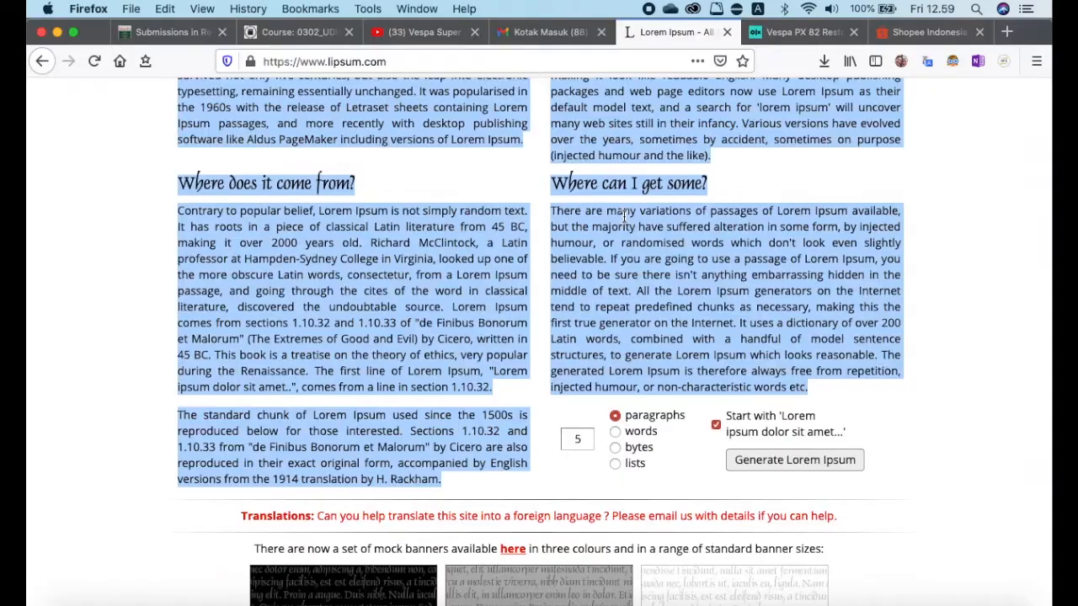
scroll(624, 217, up, 5)
click(327, 230)
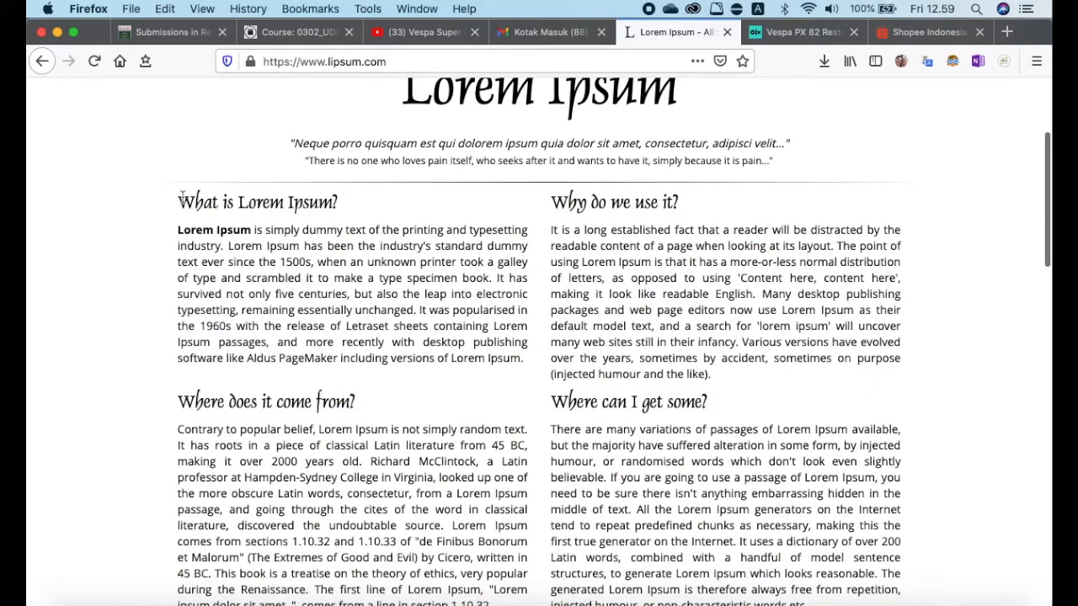
drag(177, 199, 516, 374)
right_click(426, 312)
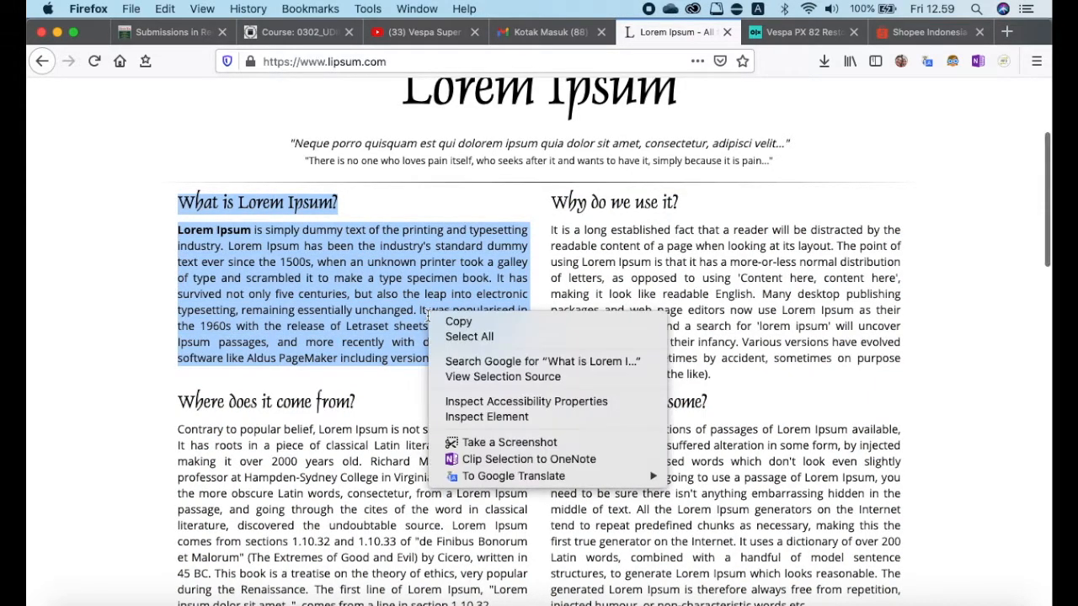
click(456, 321)
Back in Inkscape, paste the copied passage on a new line below "contoh membuat teks" and apply it to the text object
key(super+Tab)
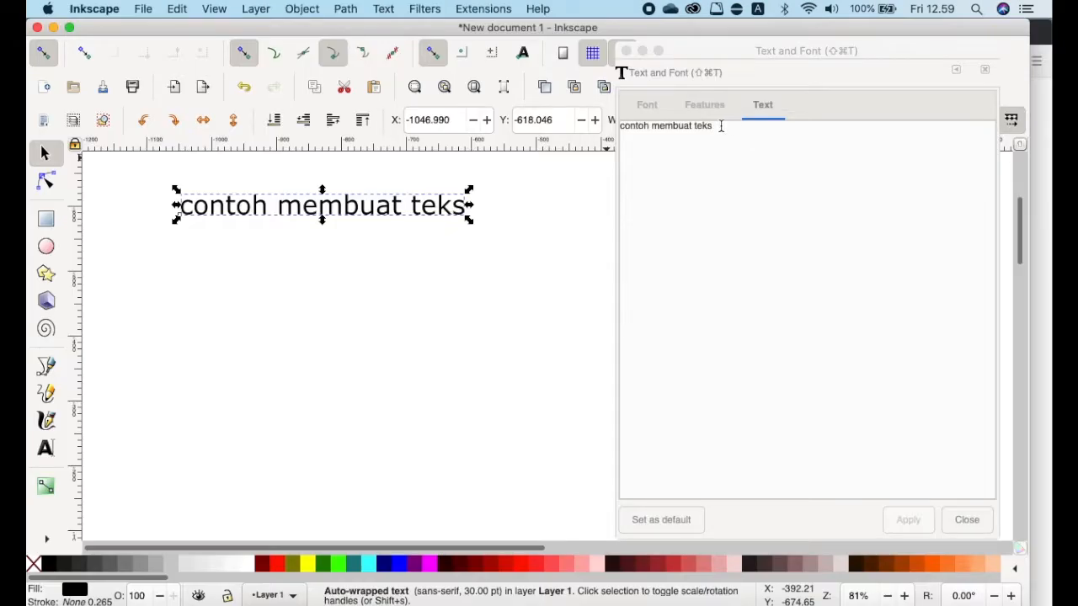
click(721, 125)
key(Return)
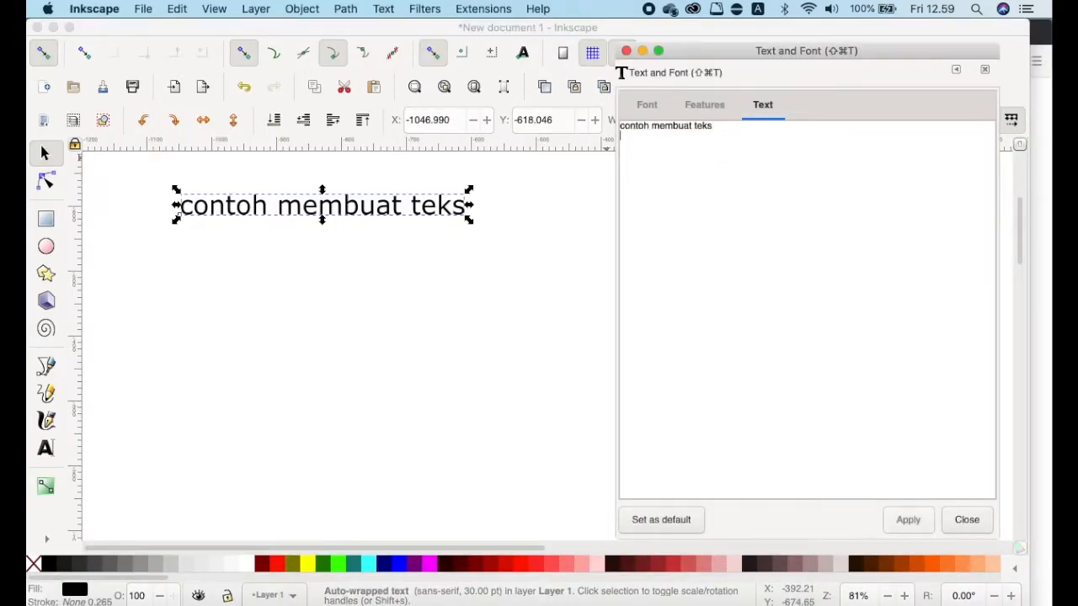
right_click(658, 141)
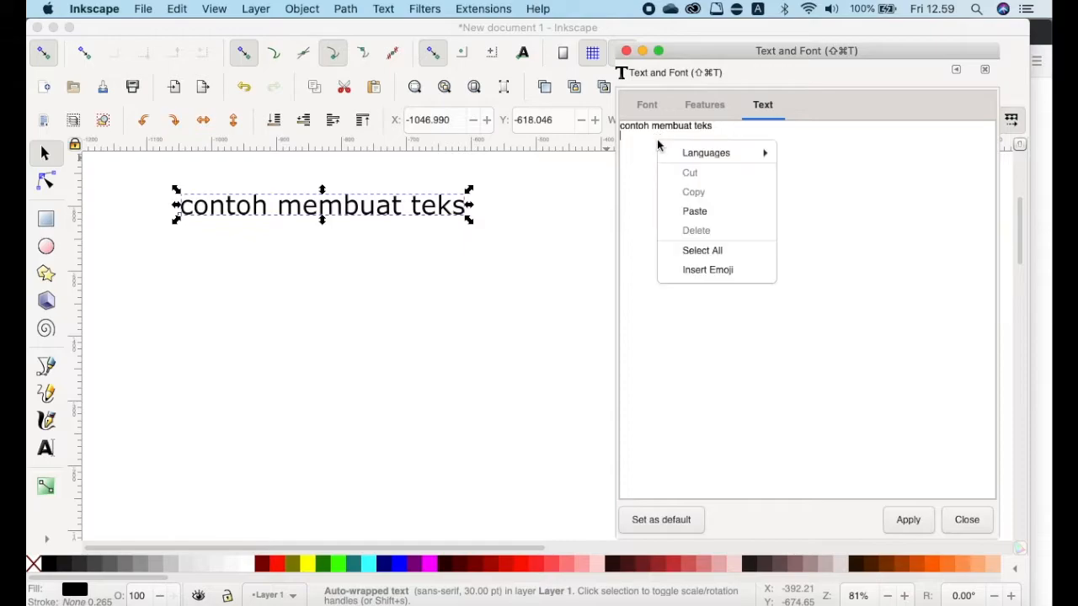
click(694, 212)
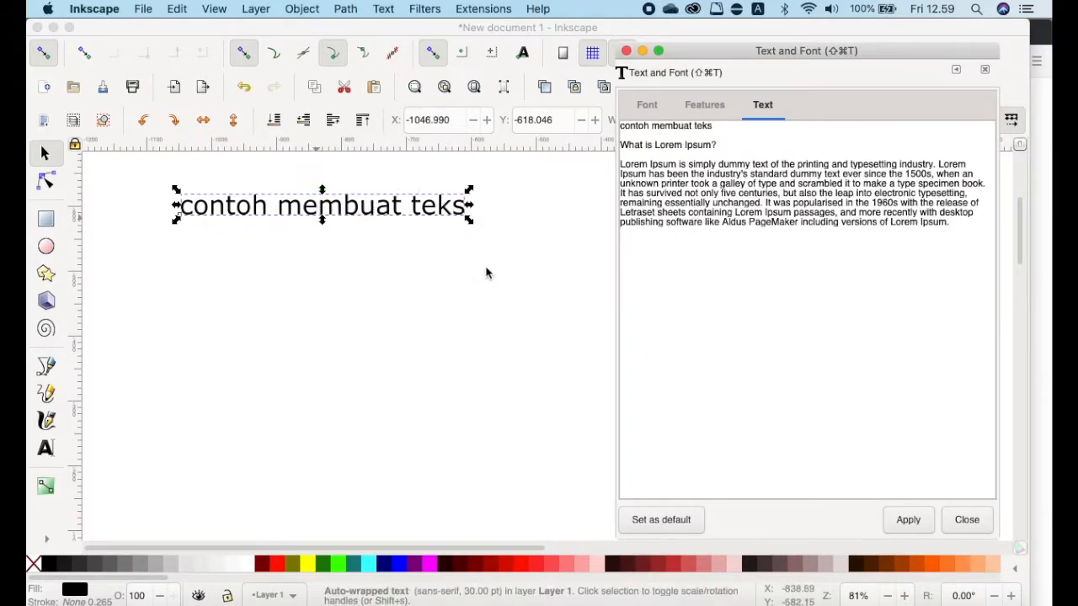
click(909, 520)
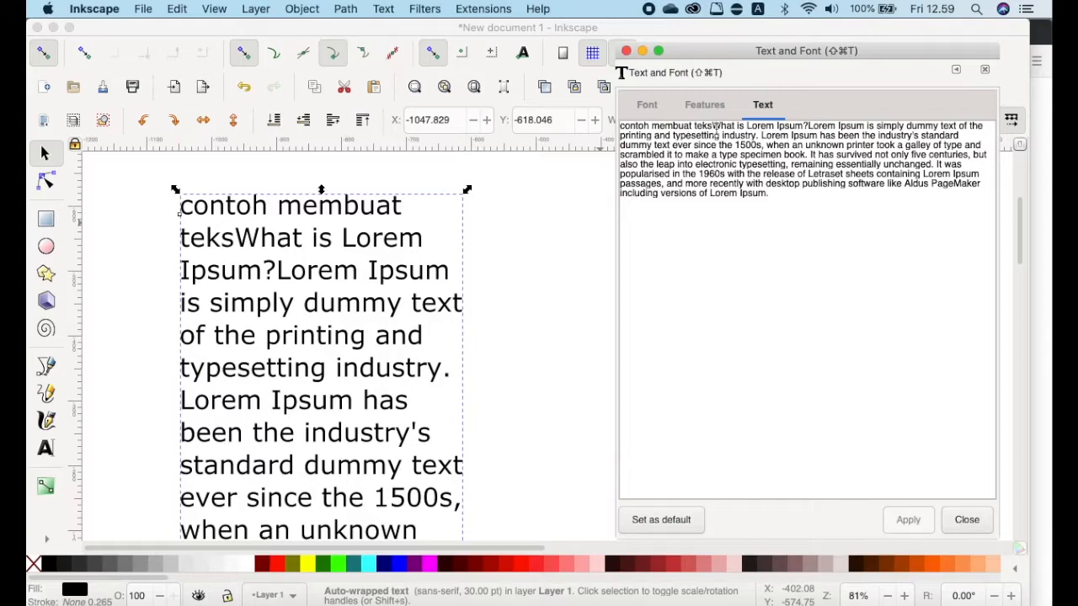
Separate "contoh membuat teks" from "What is Lorem Ipsum?" with a space in the text content and apply the edit
key(Return)
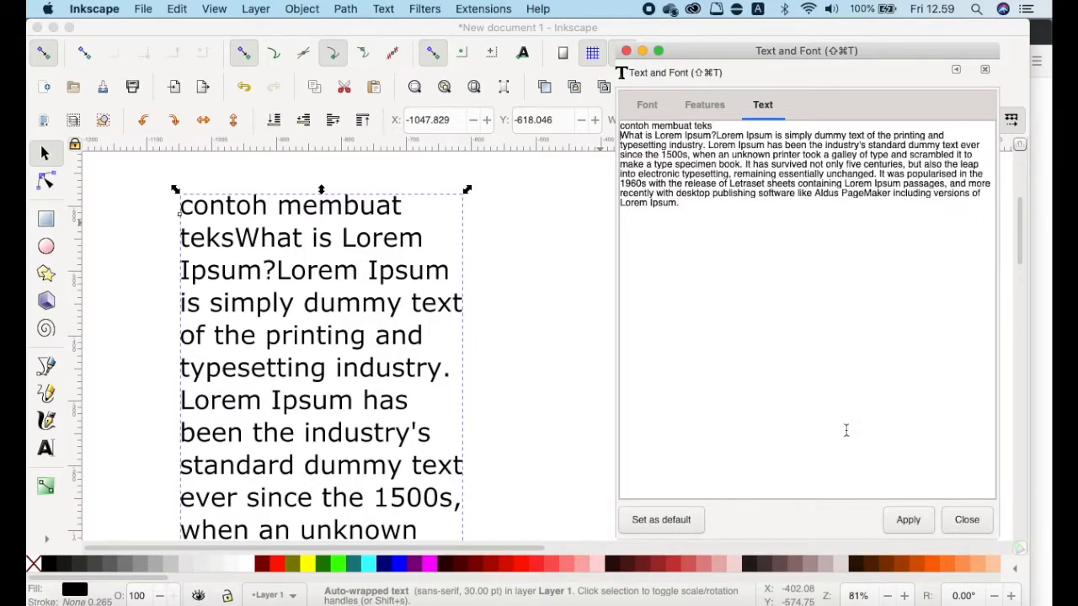
click(904, 519)
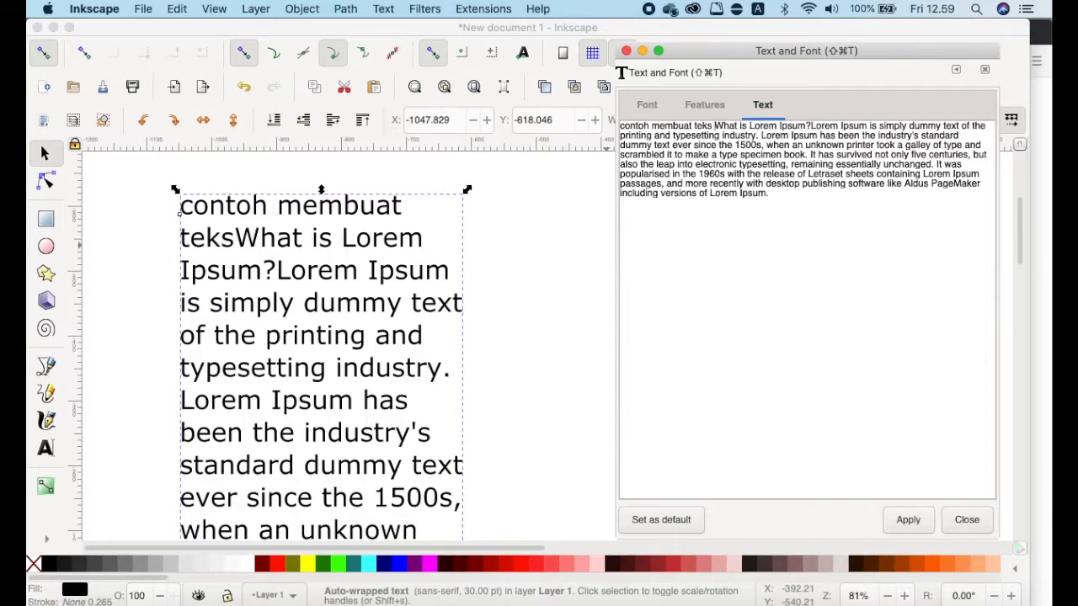
click(903, 519)
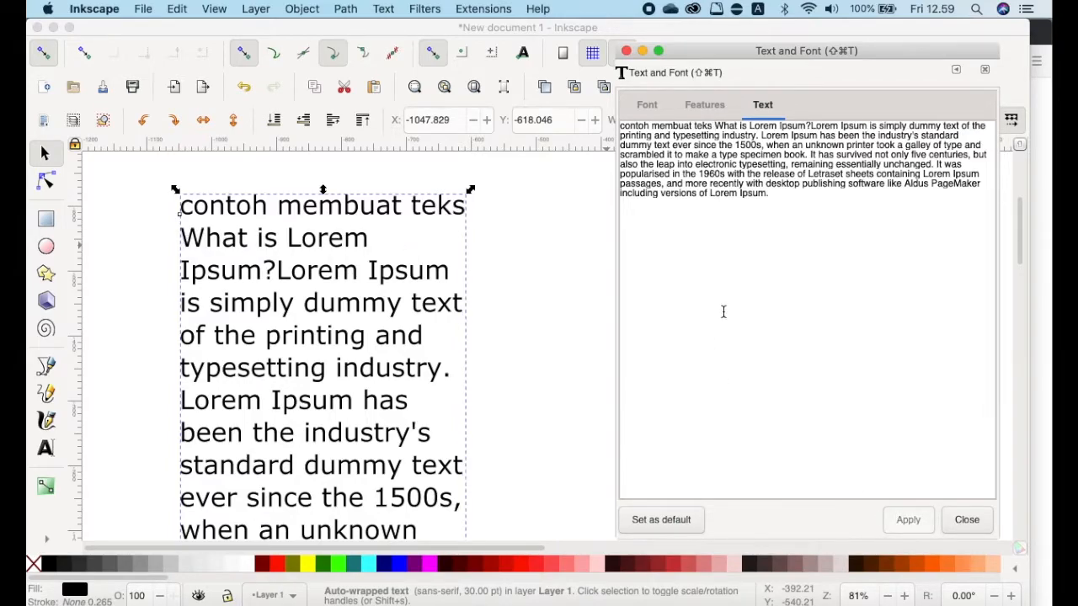
Apply the Abril Fatface Regular font to the text object and look over the restyled paragraph
click(646, 105)
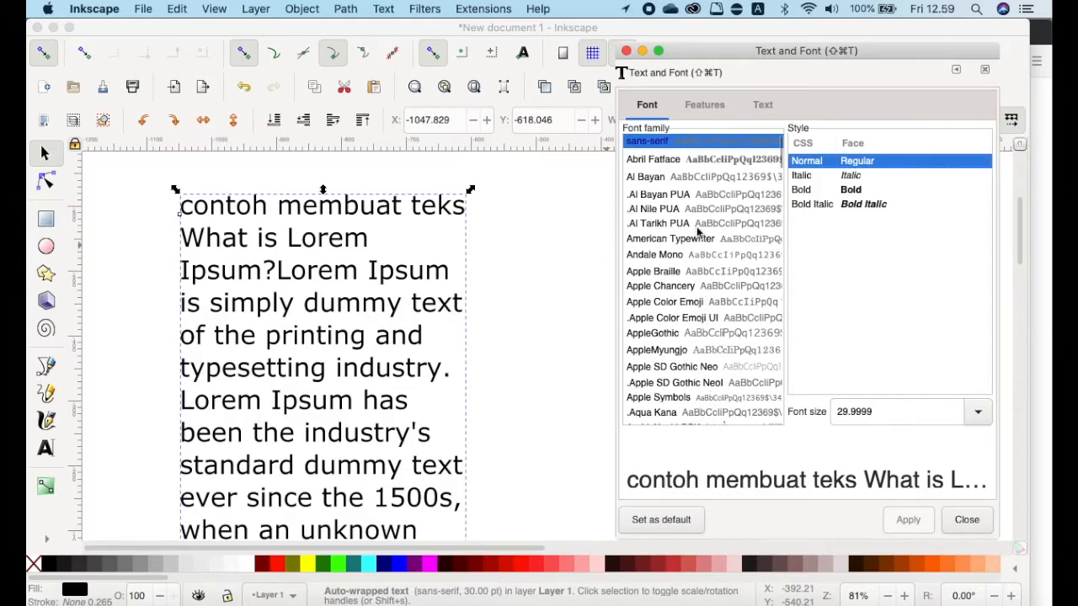
click(689, 162)
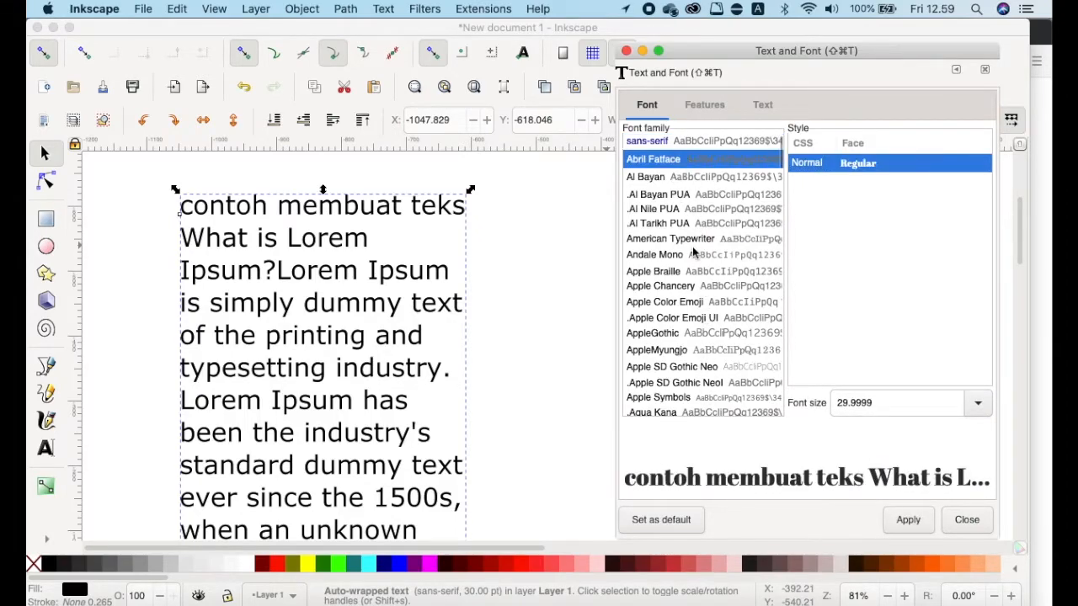
click(692, 254)
click(692, 162)
click(911, 523)
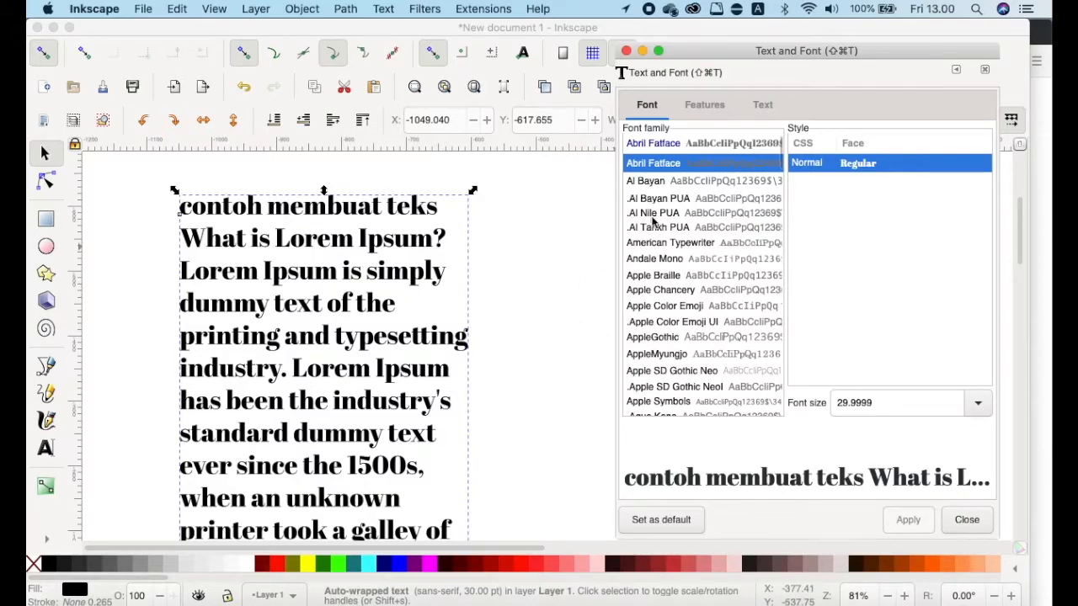
scroll(402, 436, down, 6)
scroll(402, 436, down, 10)
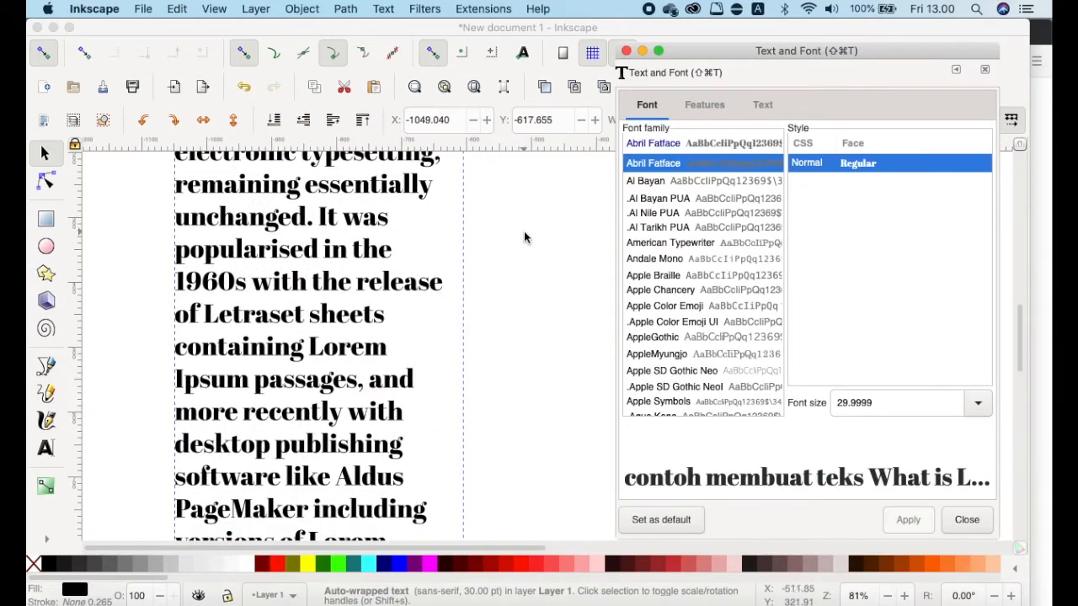
Scale the Abril Fatface text object down proportionally to a font size of about 25.6
scroll(358, 303, up, 1)
scroll(363, 353, down, 3)
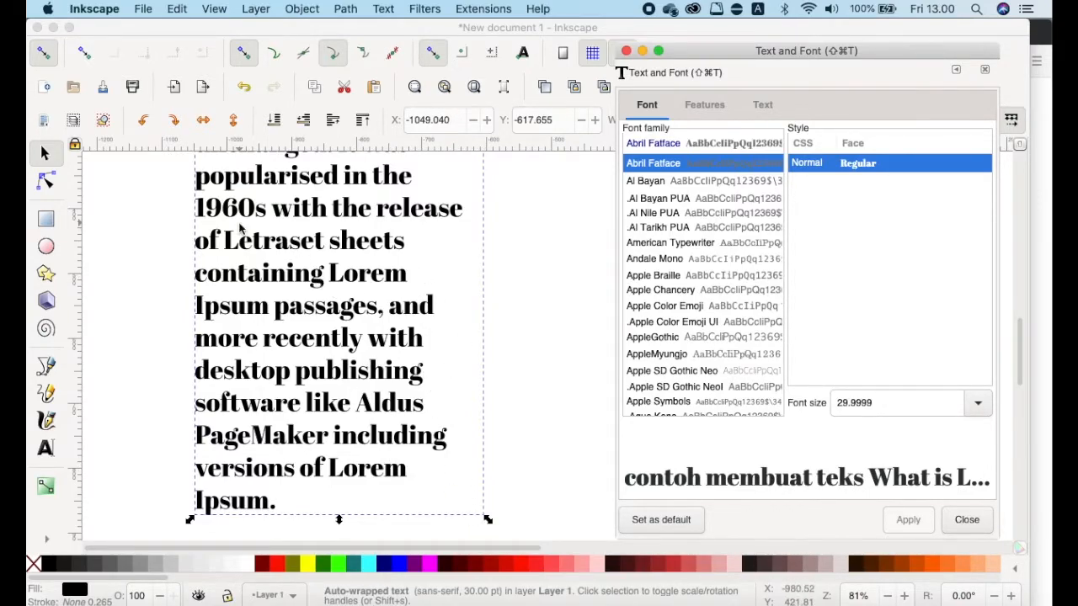
click(346, 271)
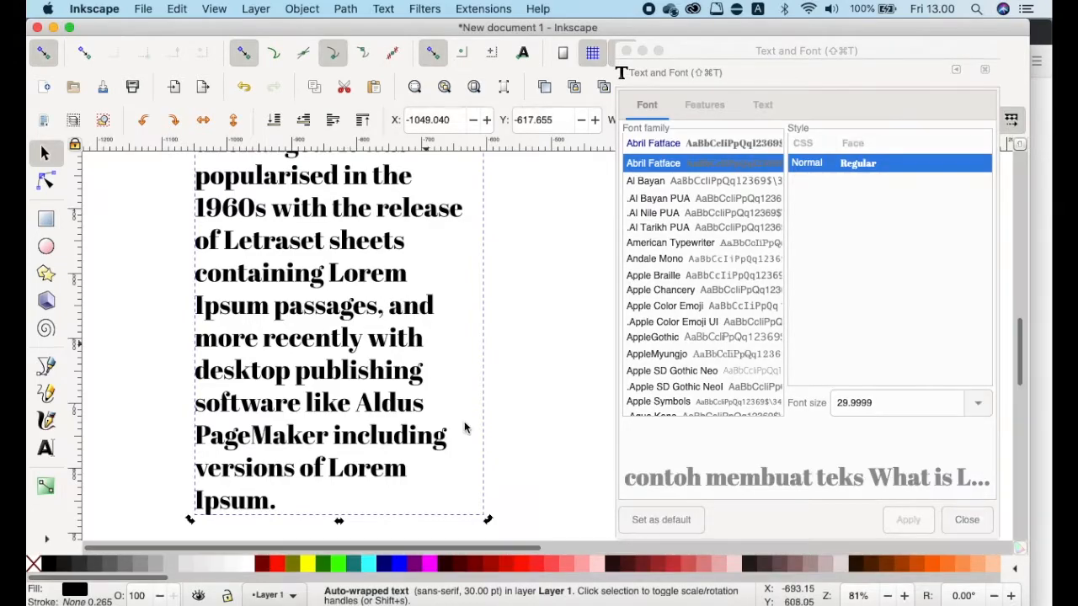
click(474, 482)
click(429, 455)
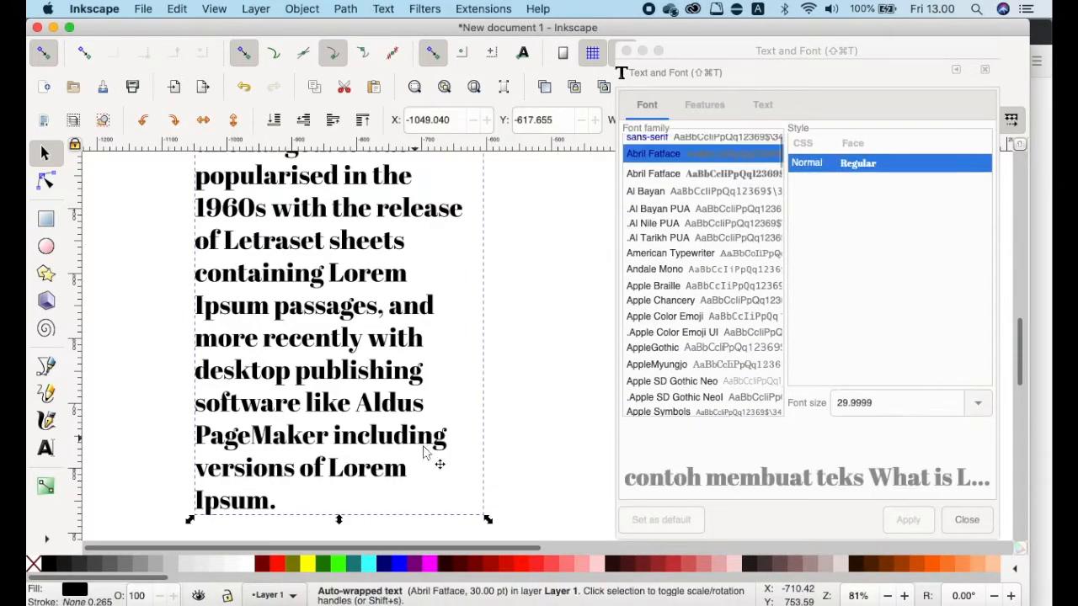
drag(488, 522, 449, 428)
scroll(482, 272, up, 10)
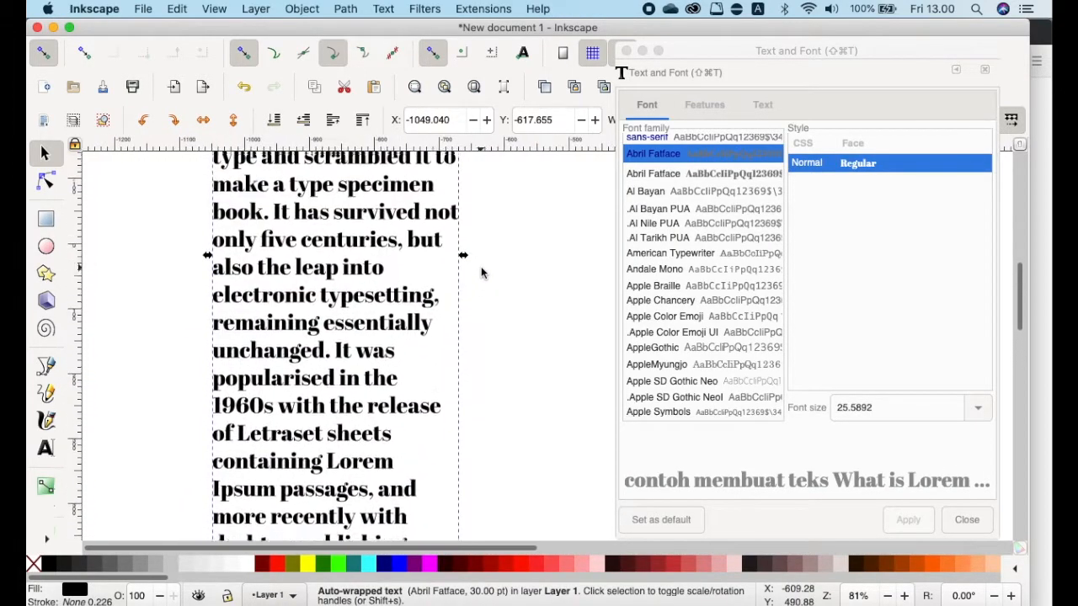
scroll(482, 272, up, 3)
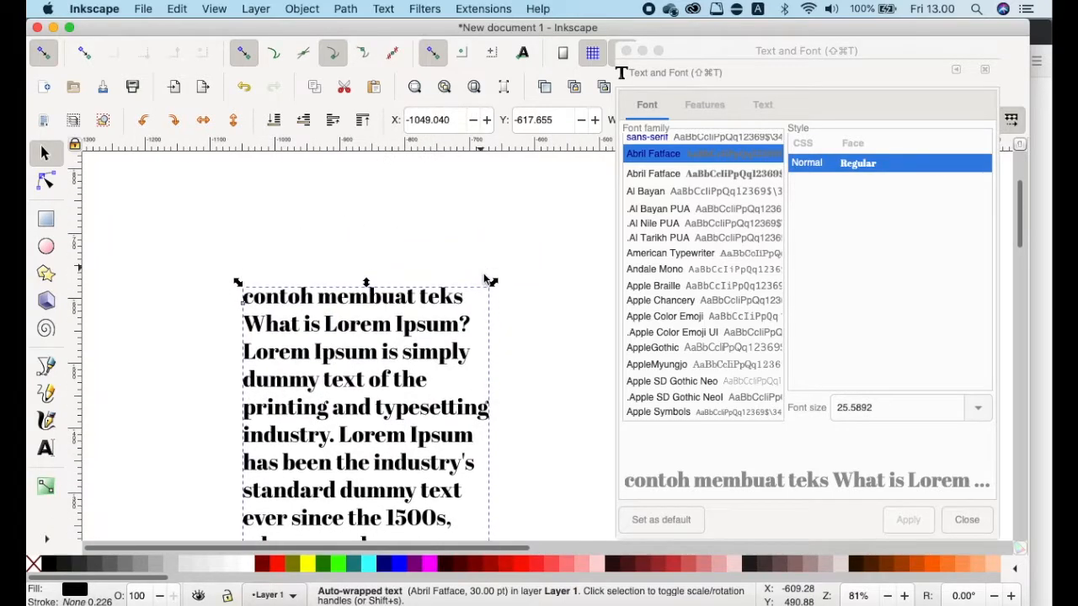
Shrink the Abril Fatface text object further to a font size of about 17.1 and move it up on the canvas
drag(489, 287, 412, 429)
drag(335, 438, 333, 227)
scroll(440, 383, down, 3)
scroll(441, 376, down, 3)
scroll(440, 375, up, 6)
scroll(441, 375, left, 2)
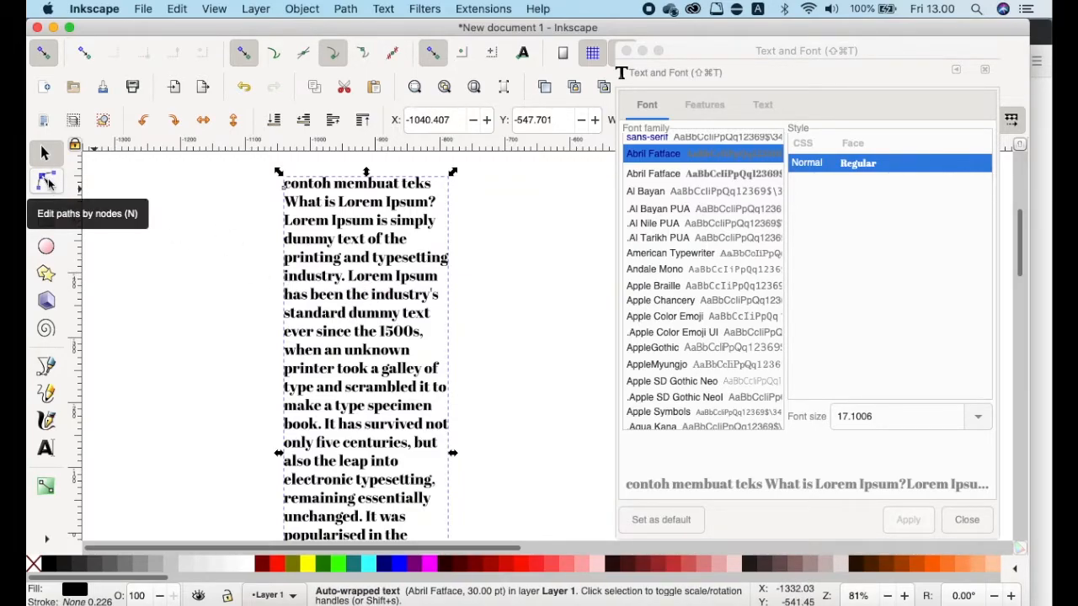
Widen the text object's line length with the Node tool until "contoh membuat teks What is Lorem Ipsum?" fits on the first line
click(46, 181)
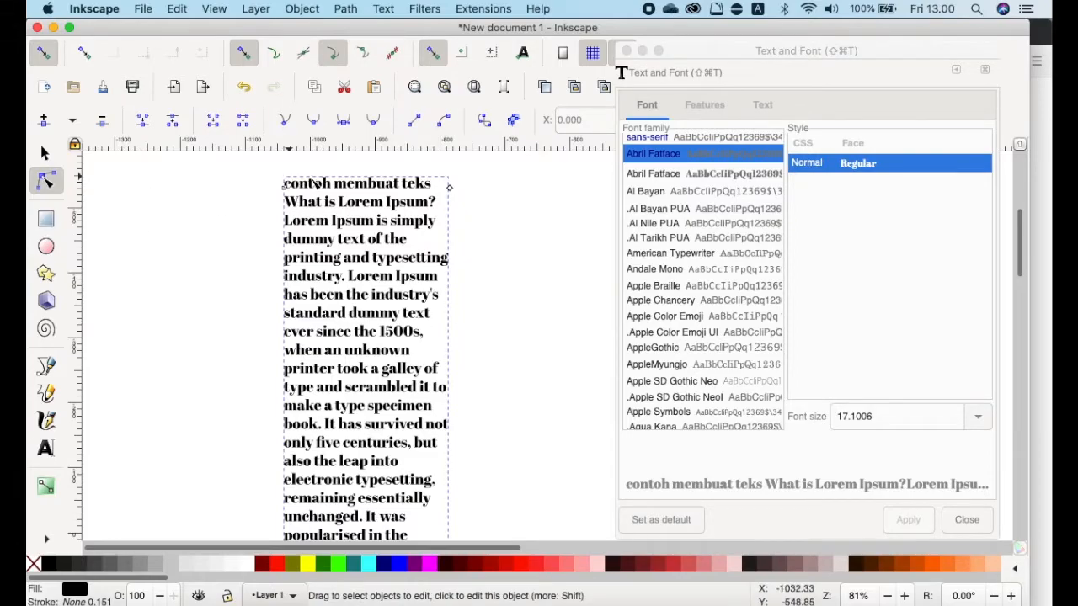
drag(451, 189, 582, 201)
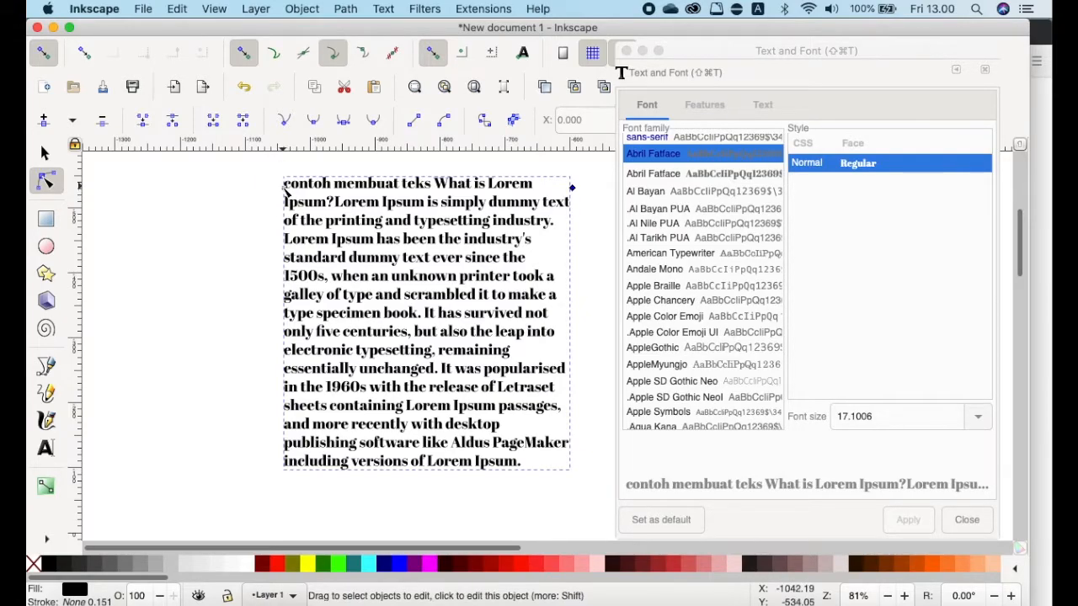
key(Escape)
click(340, 217)
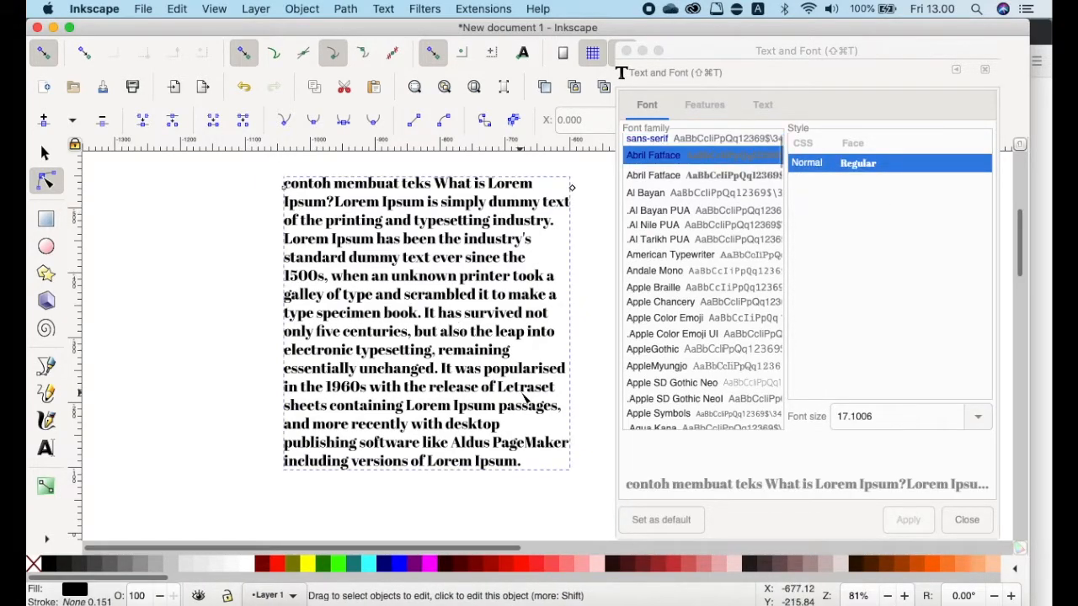
drag(573, 188, 594, 214)
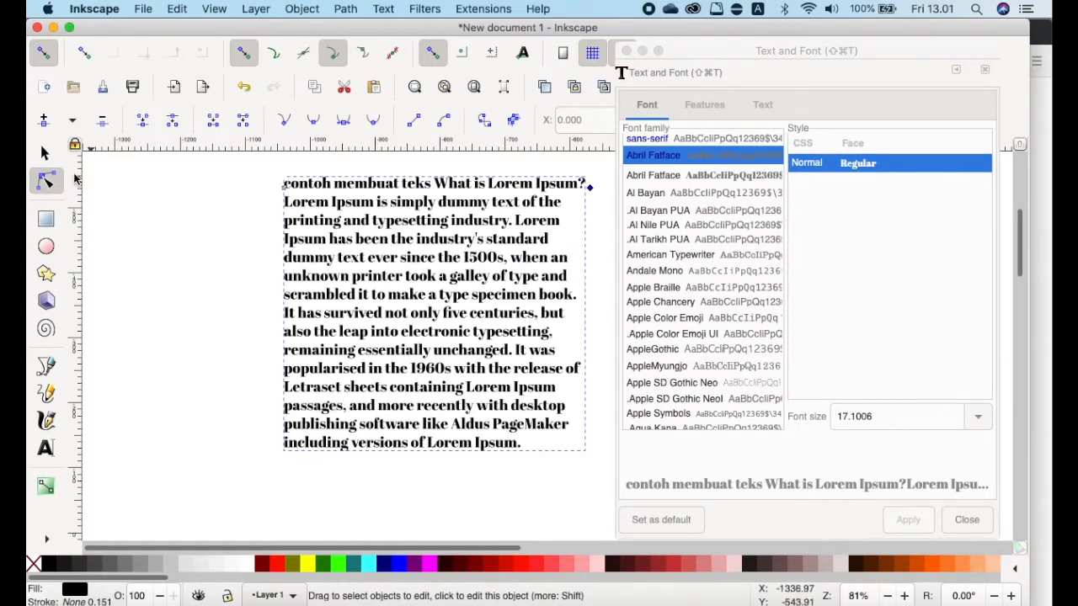
Move the Abril Fatface paragraph to the left and extend its line length so the text wraps into fewer lines
click(46, 154)
drag(394, 237, 268, 227)
click(45, 181)
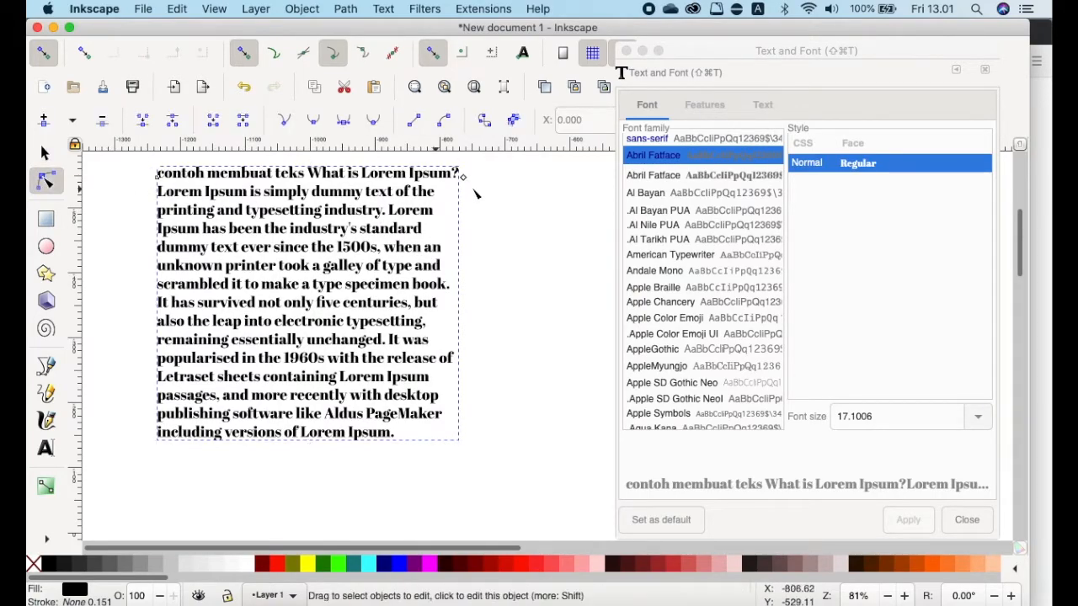
drag(464, 173, 569, 197)
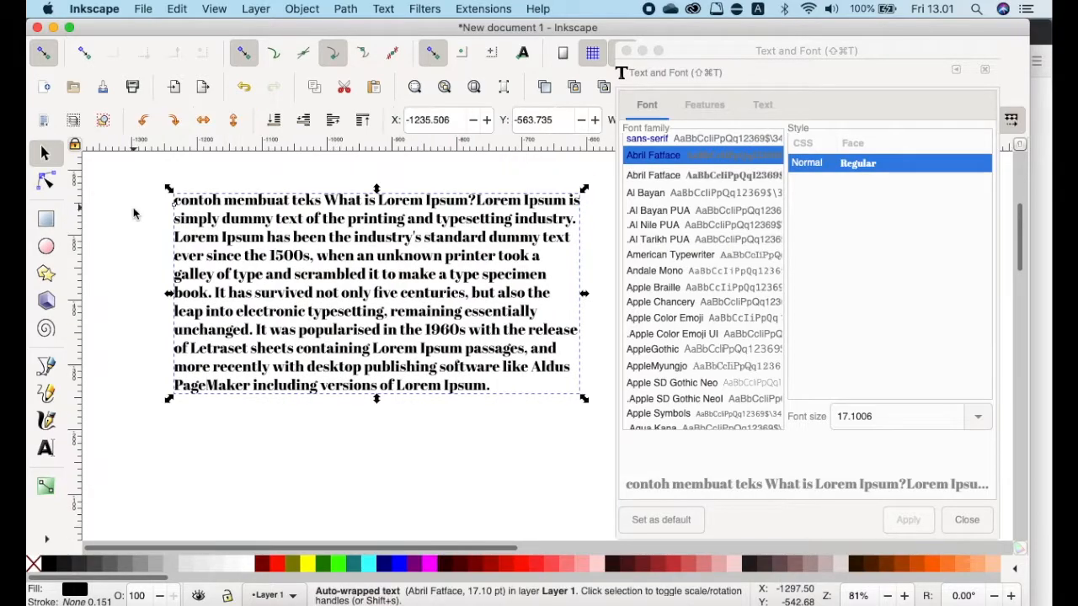
Draw a rectangular text frame below the Abril Fatface paragraph and paste the copied "What is Lorem Ipsum?" passage into it
scroll(136, 209, down, 1)
scroll(99, 325, down, 1)
scroll(99, 324, left, 3)
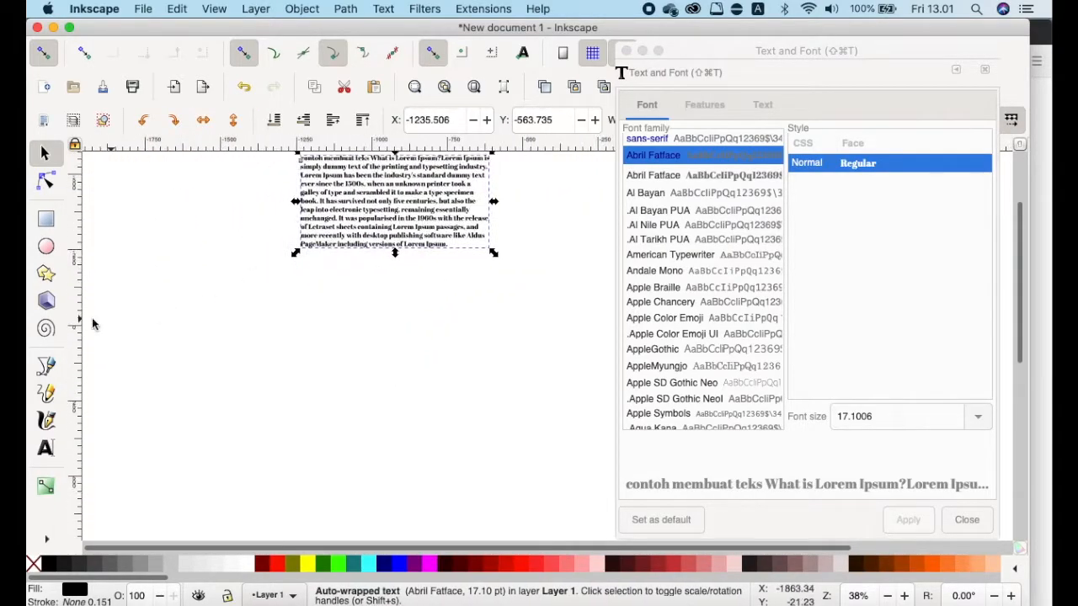
click(264, 332)
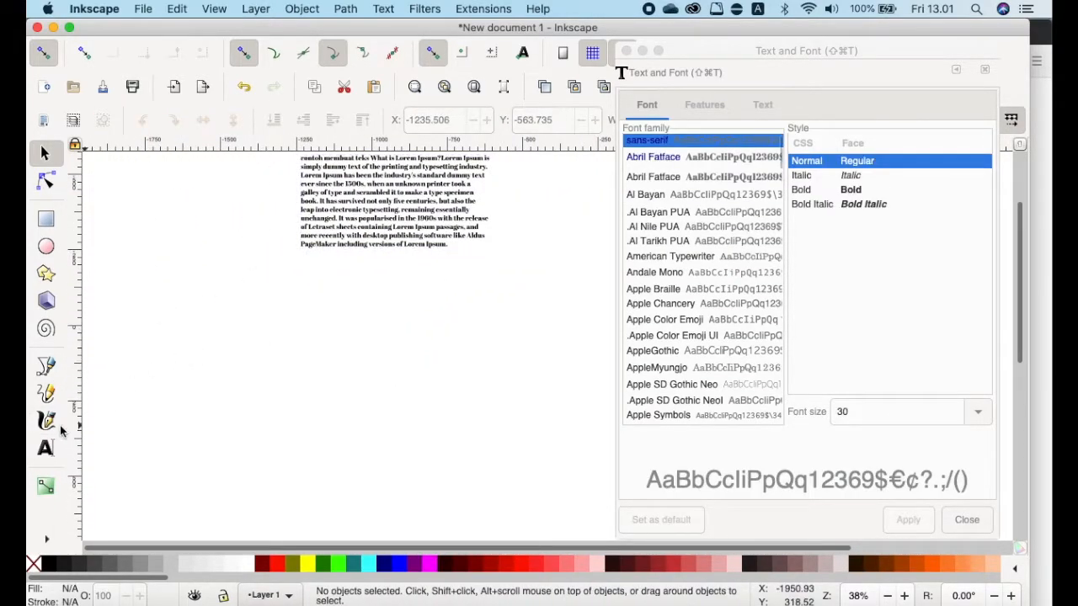
click(45, 448)
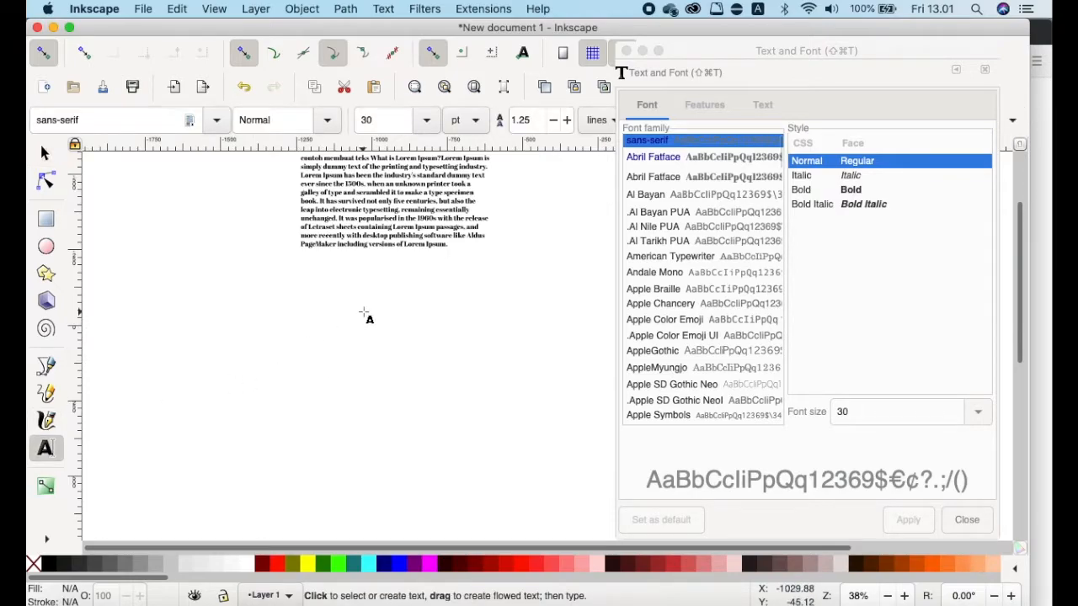
scroll(368, 316, up, 2)
scroll(368, 317, right, 2)
scroll(368, 319, down, 3)
scroll(368, 318, left, 1)
drag(207, 297, 484, 447)
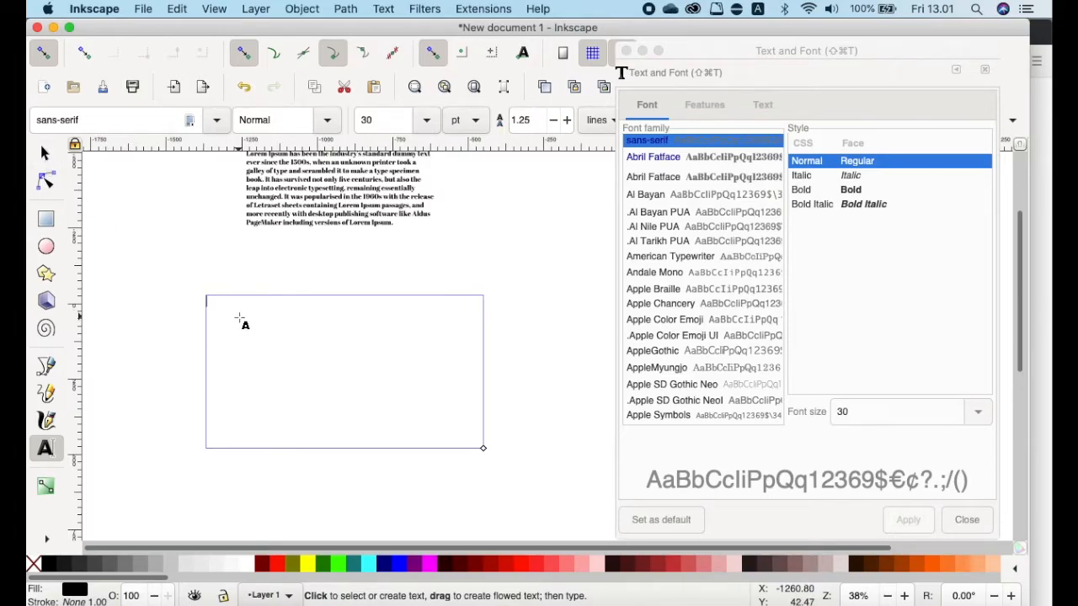
key(super+v)
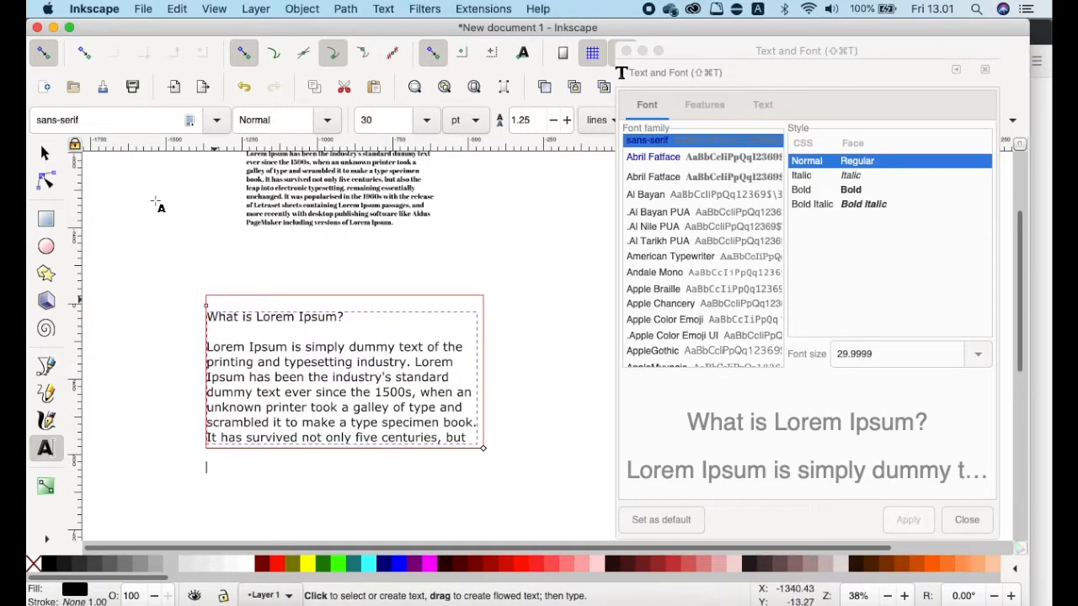
Enlarge the new text frame with the Node tool until the whole pasted passage fits inside it
click(46, 152)
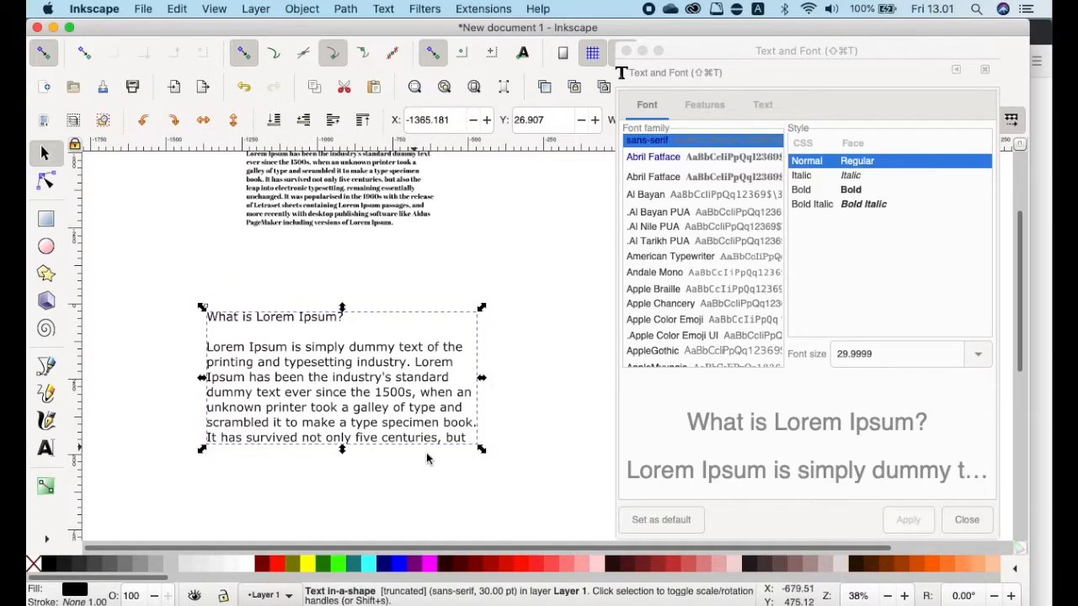
click(376, 366)
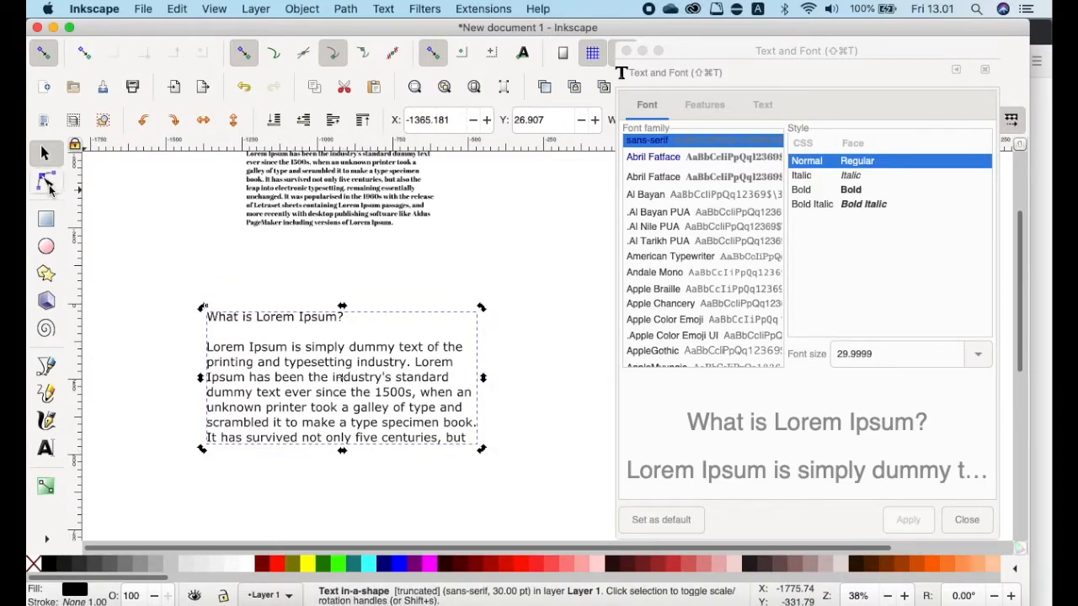
click(46, 182)
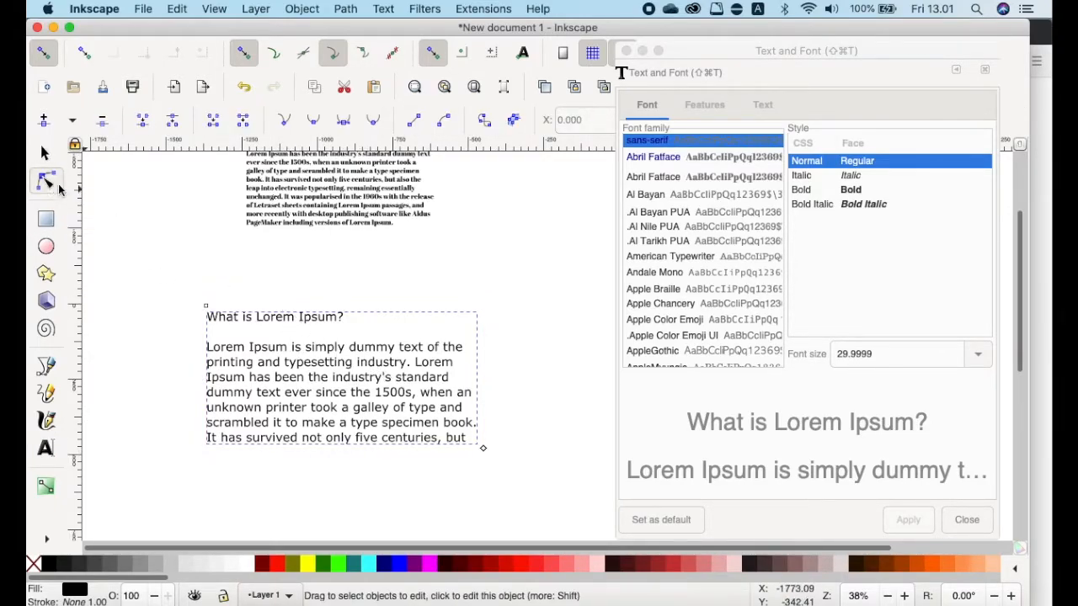
drag(484, 449, 512, 527)
scroll(523, 506, down, 3)
drag(491, 446, 560, 495)
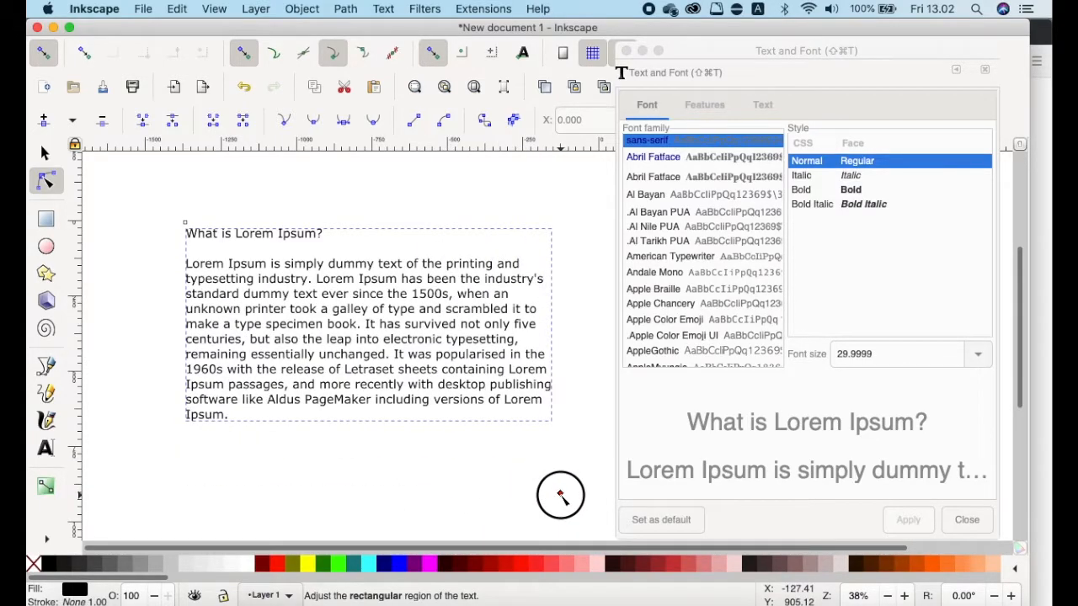
Reflow the small Abril Fatface paragraph by narrowing and then widening its line length, and deselect it
scroll(539, 351, up, 7)
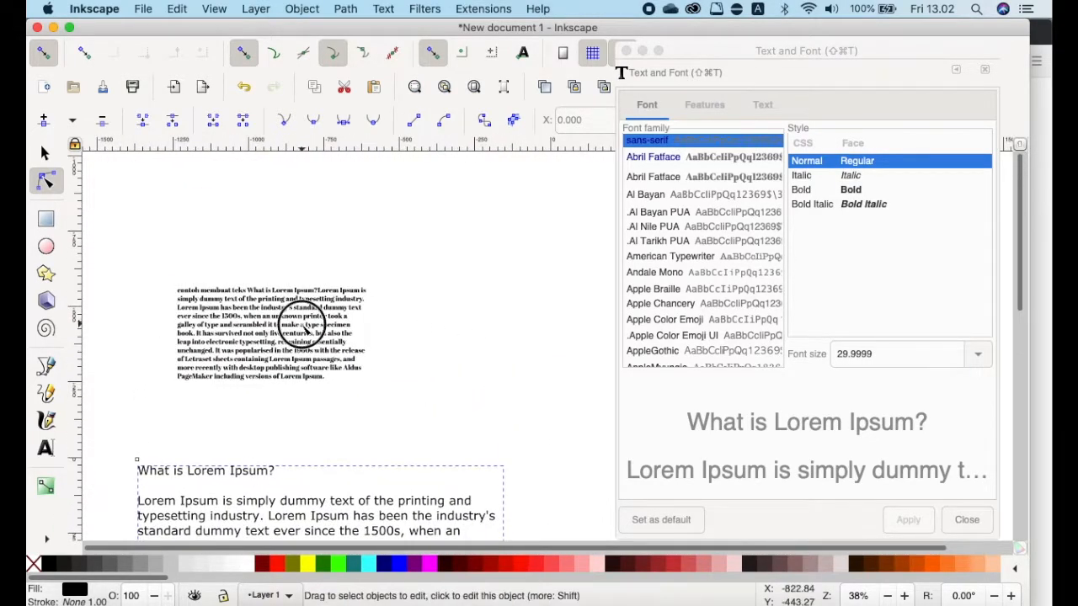
click(301, 330)
drag(365, 291, 426, 293)
drag(429, 383, 358, 375)
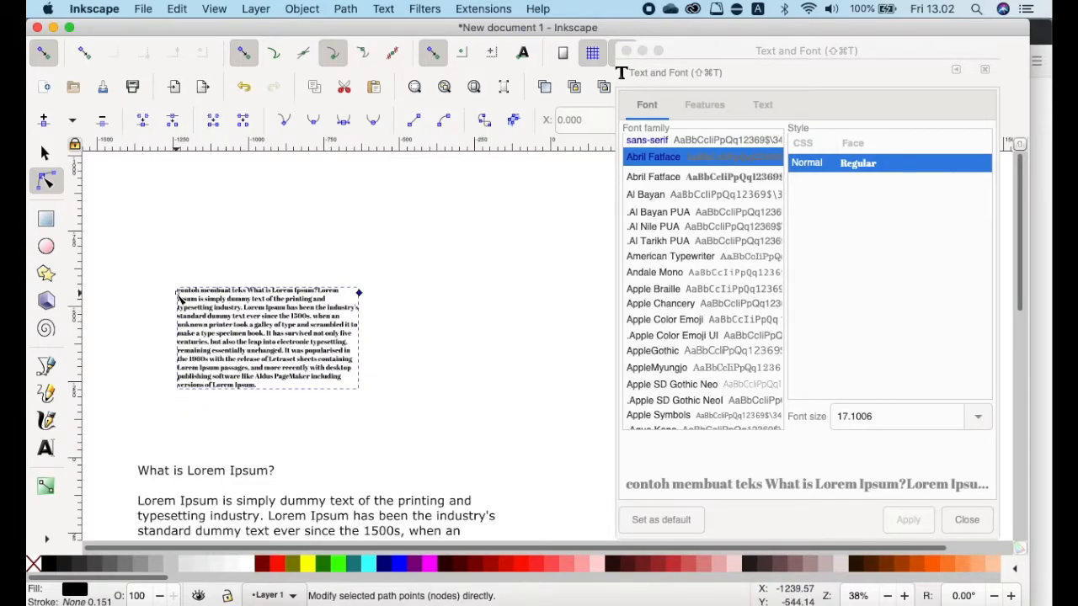
key(Escape)
click(272, 333)
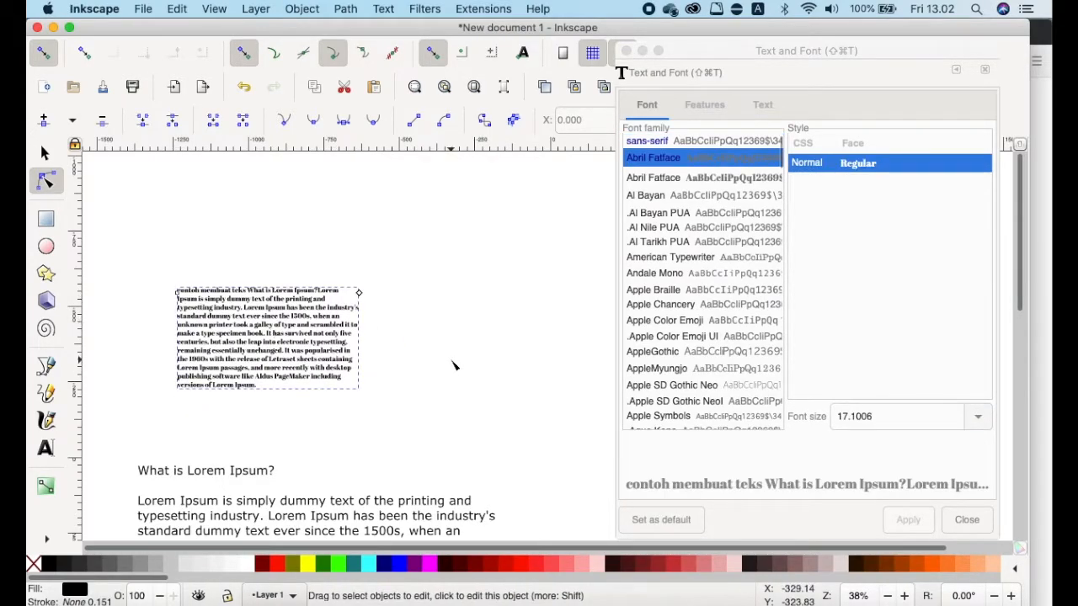
scroll(453, 365, down, 3)
drag(359, 173, 498, 195)
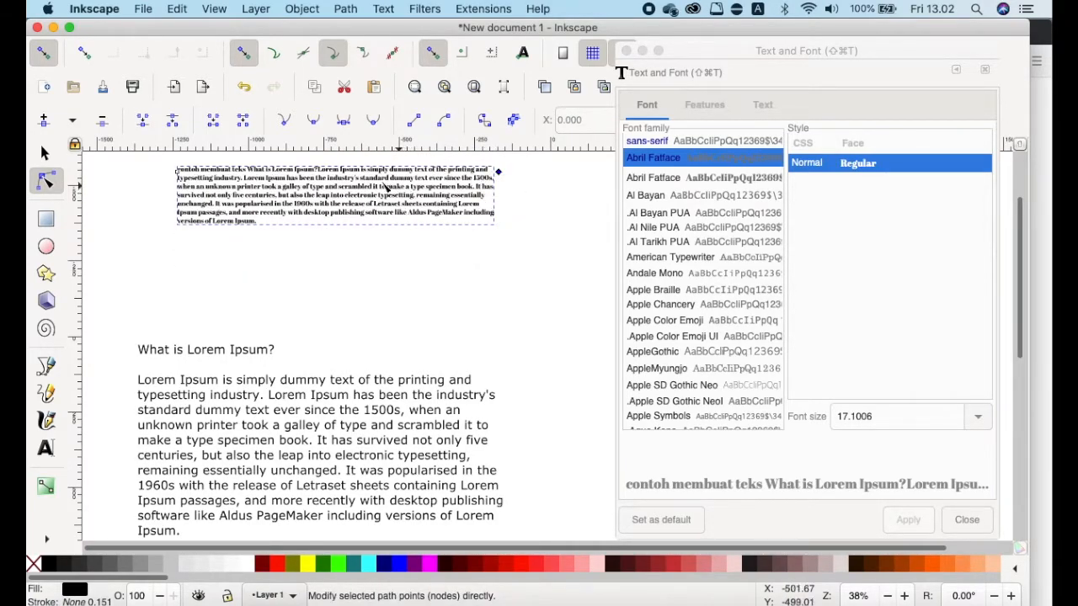
click(349, 268)
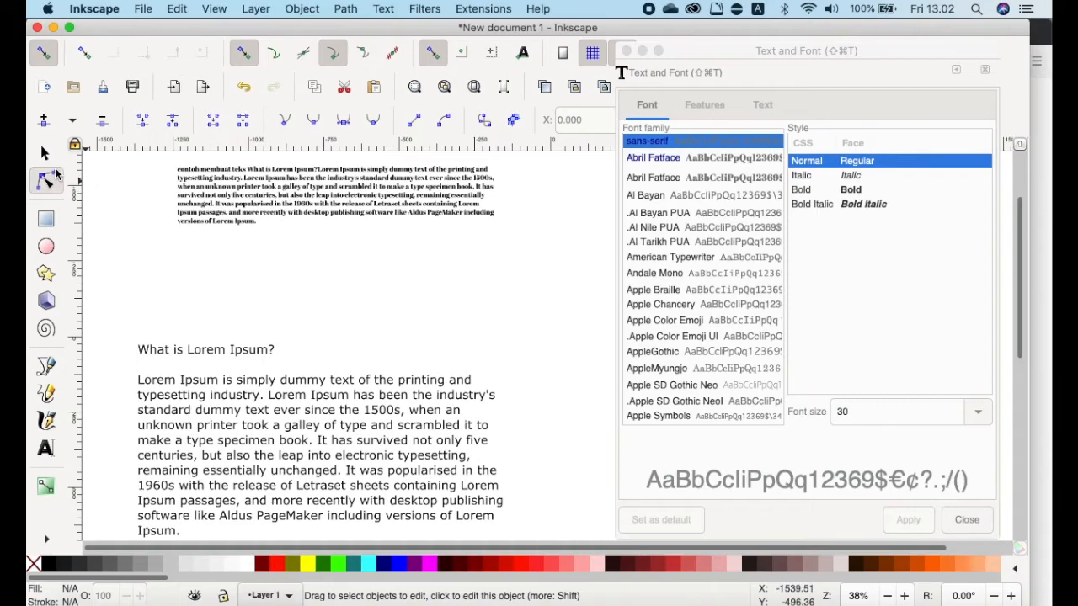
Place the Abril Fatface paragraph just above the framed passage, aligned with its left edge, and extend its line length
click(48, 154)
click(324, 185)
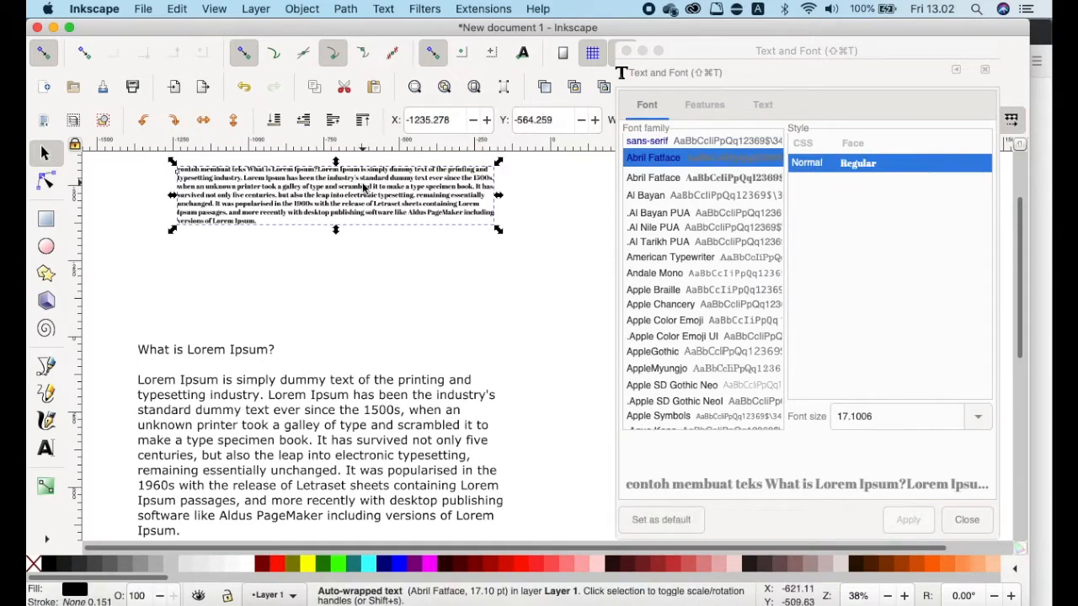
drag(364, 202, 329, 285)
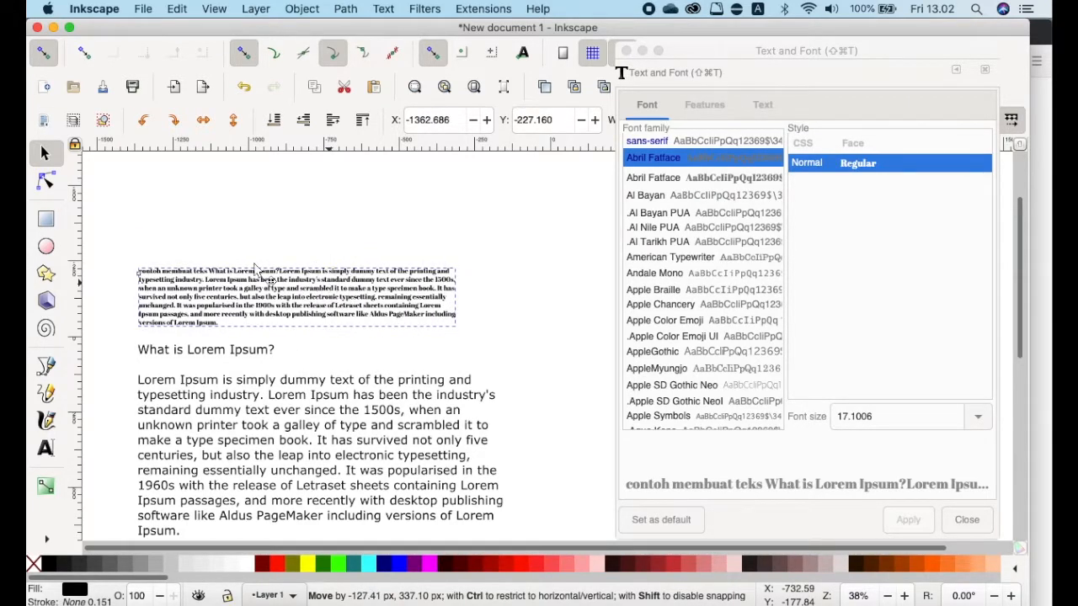
click(46, 181)
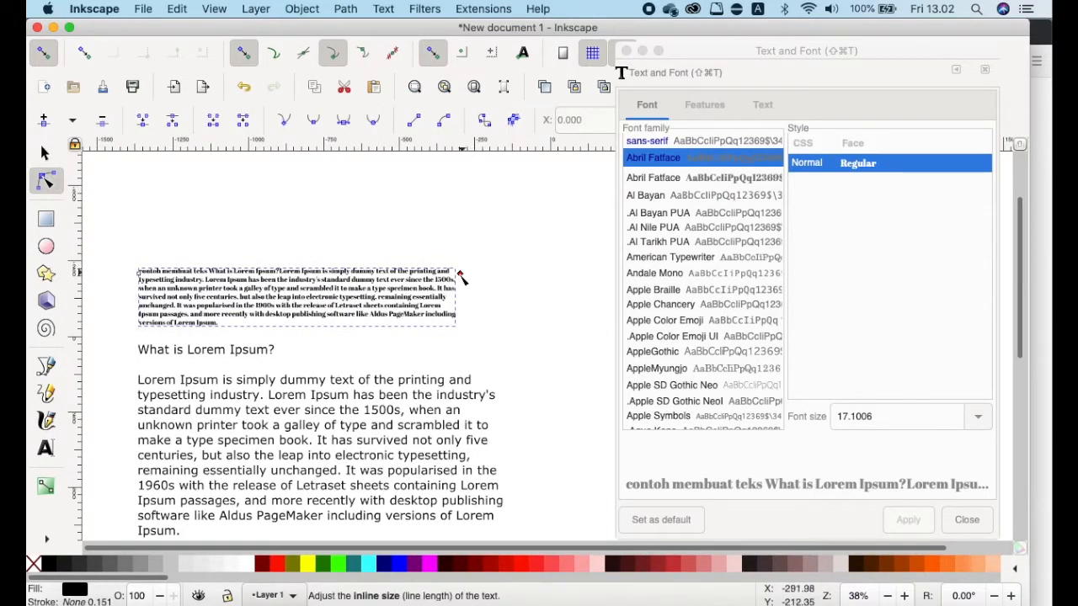
drag(459, 275, 524, 275)
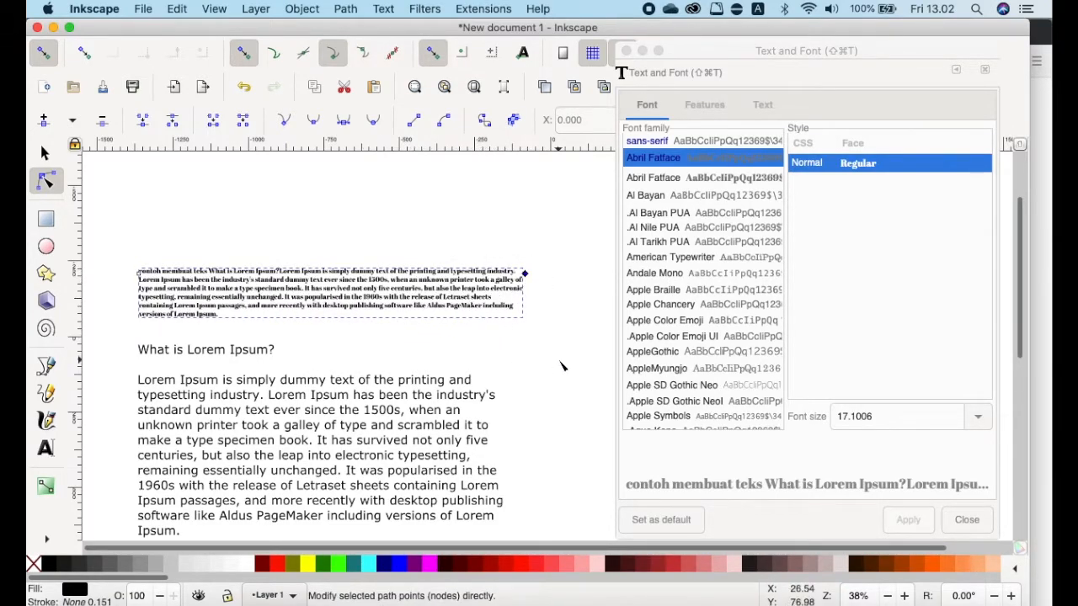
Move the framed passage up beneath the Abril Fatface paragraph and make its frame slightly wider and shorter
scroll(514, 322, down, 5)
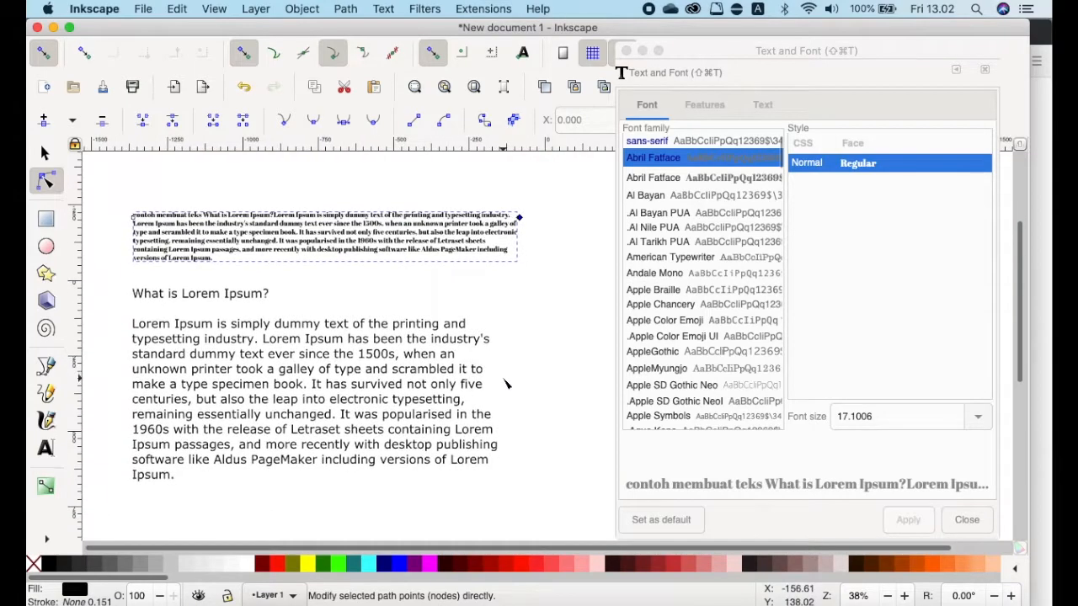
click(45, 152)
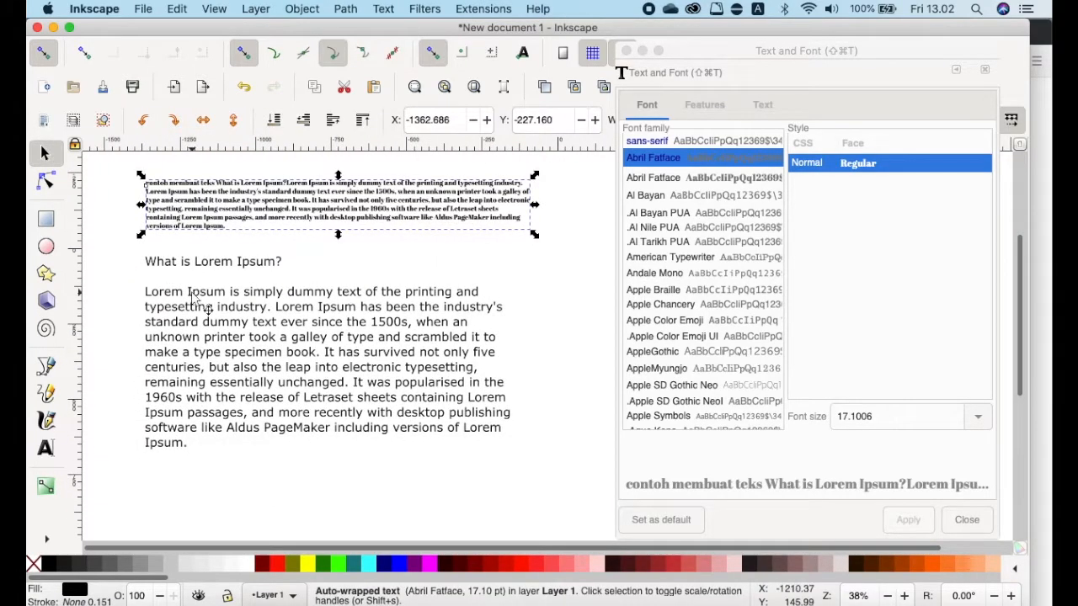
click(314, 345)
drag(316, 339, 316, 319)
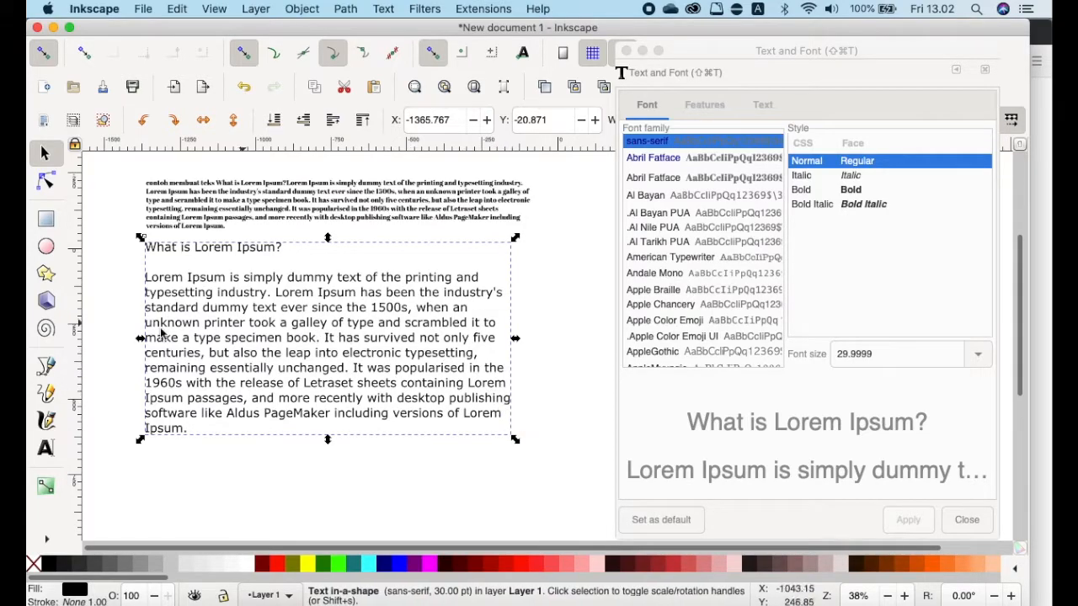
click(47, 184)
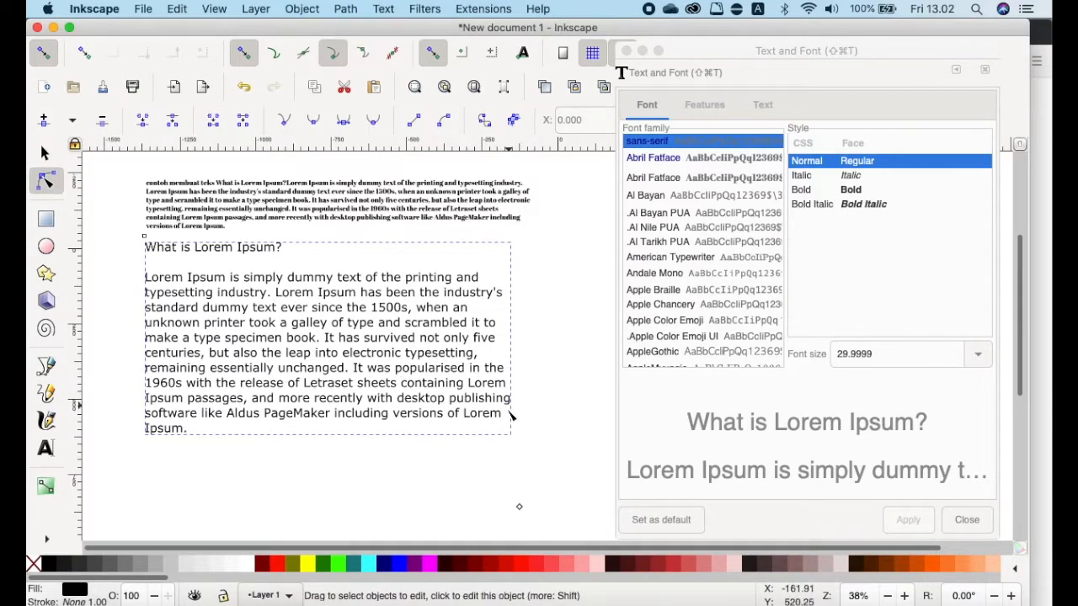
drag(520, 510, 541, 441)
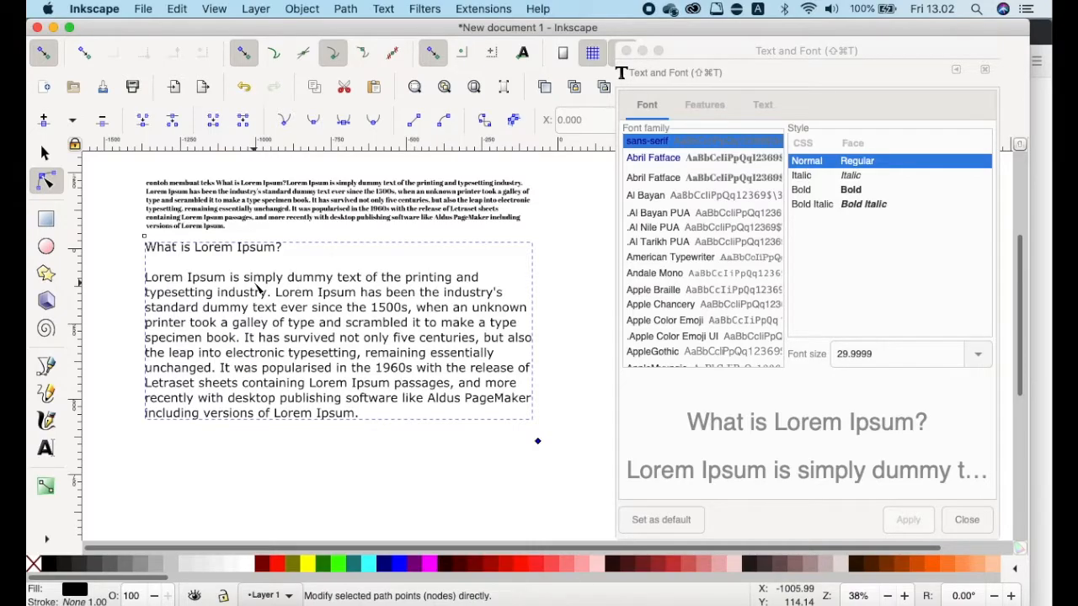
Select the framed passage, dock the Text and Font dialog beside the canvas clear of the toolbars, and deselect the passage
click(44, 154)
click(239, 476)
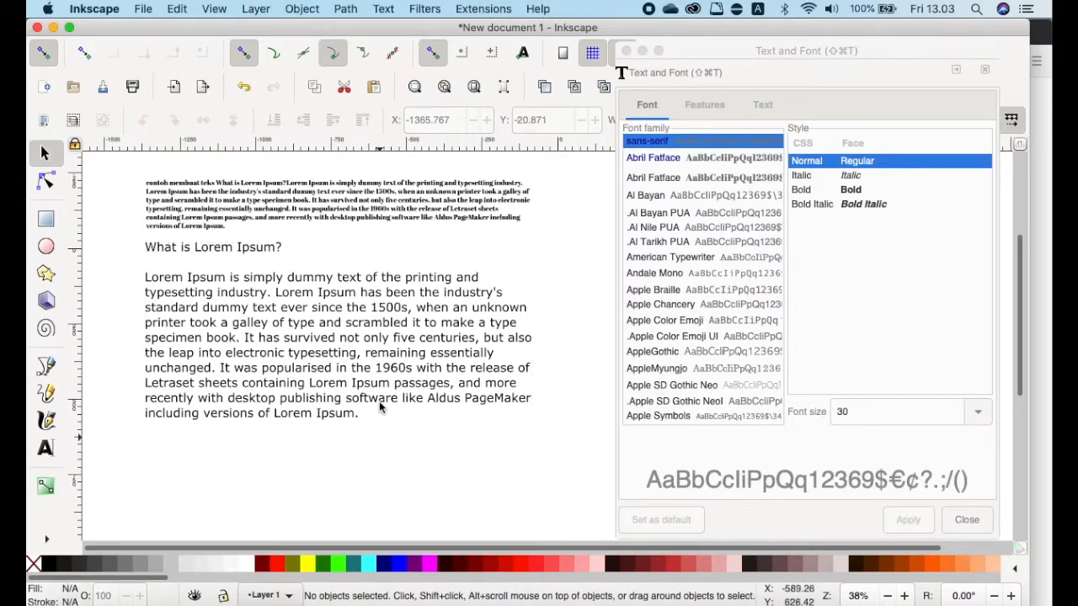
scroll(388, 404, up, 2)
click(379, 360)
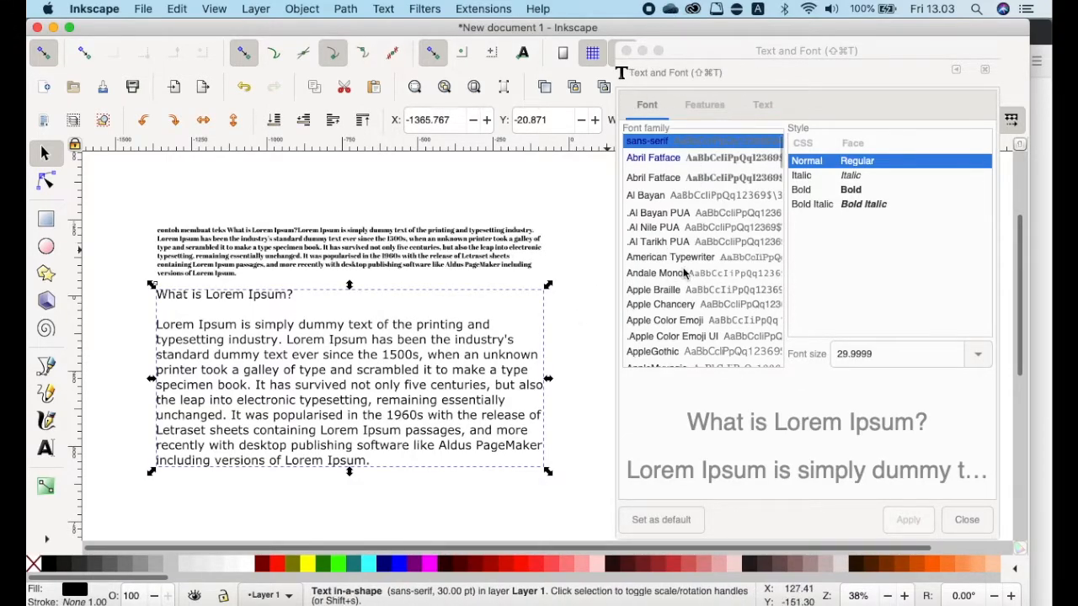
drag(691, 50, 728, 122)
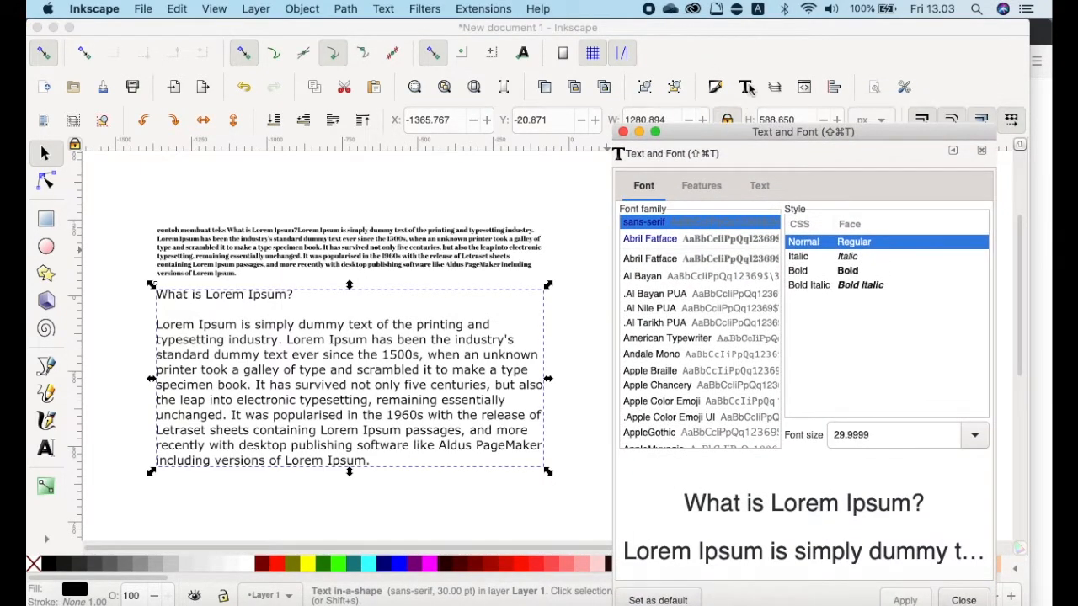
drag(749, 140, 924, 175)
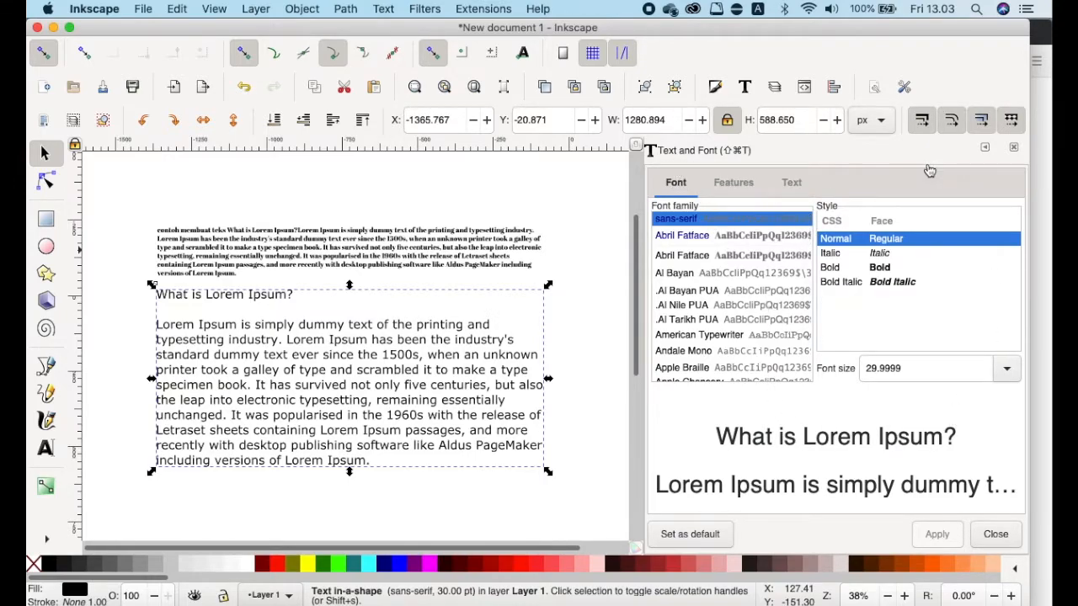
click(574, 473)
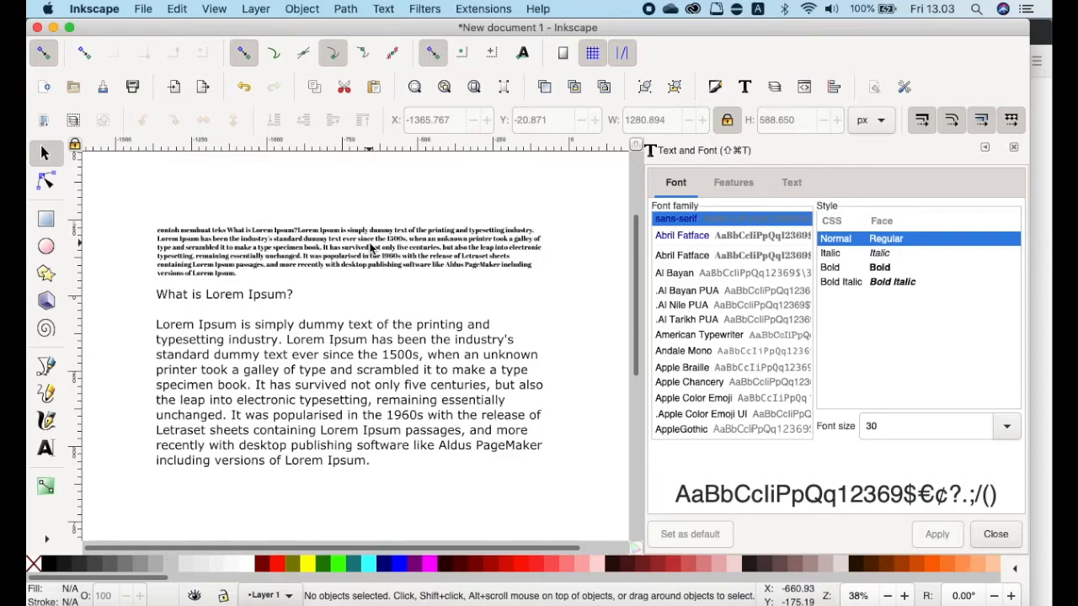
Try red, lime and fuchsia fills on the Abril Fatface paragraph, then return its fill to lime
click(333, 268)
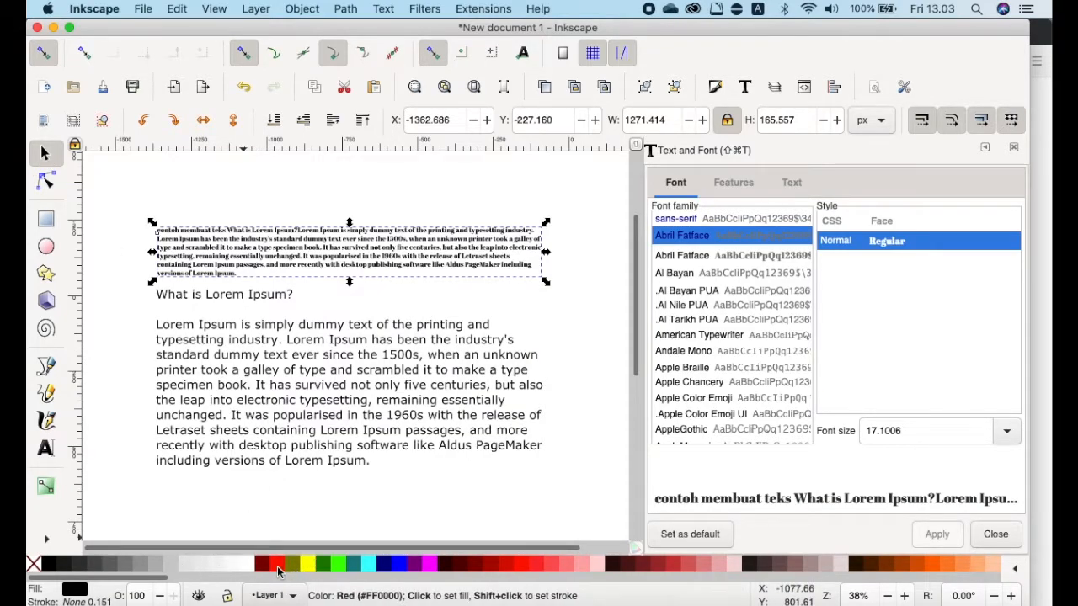
click(280, 565)
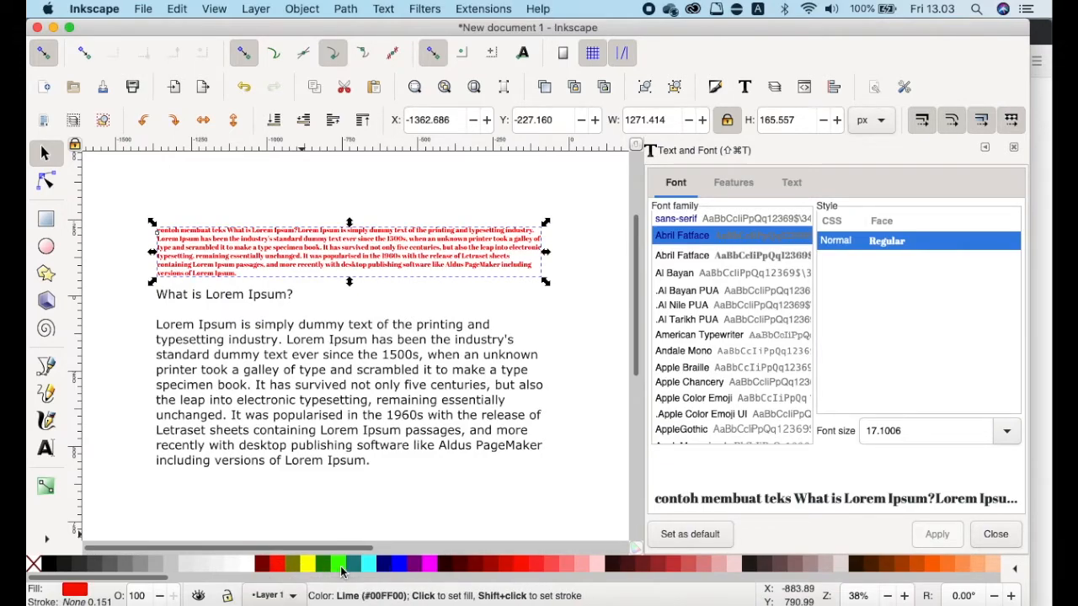
click(341, 568)
click(428, 568)
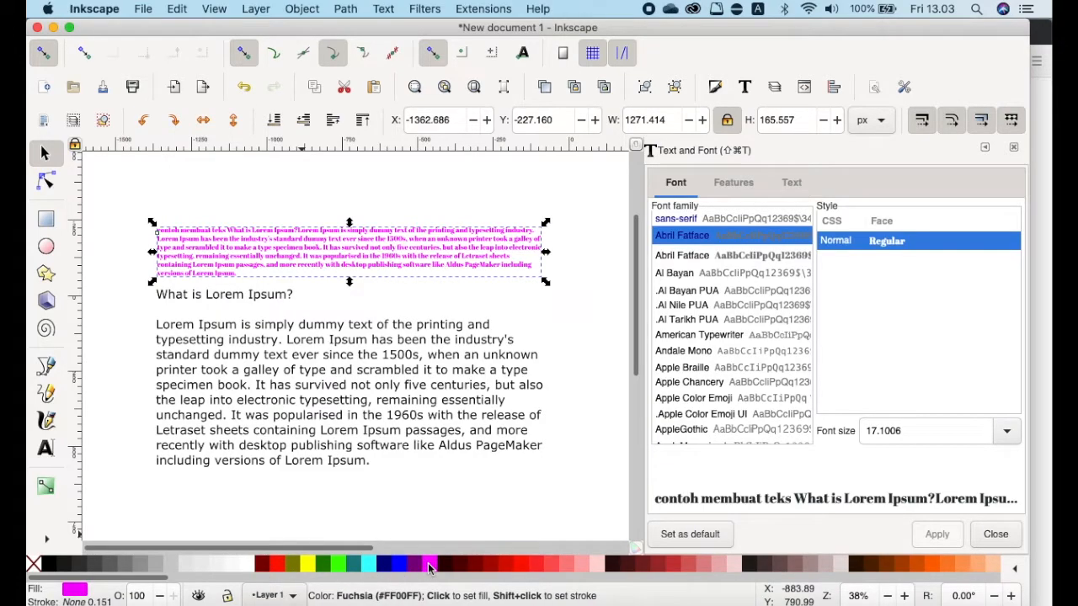
click(337, 565)
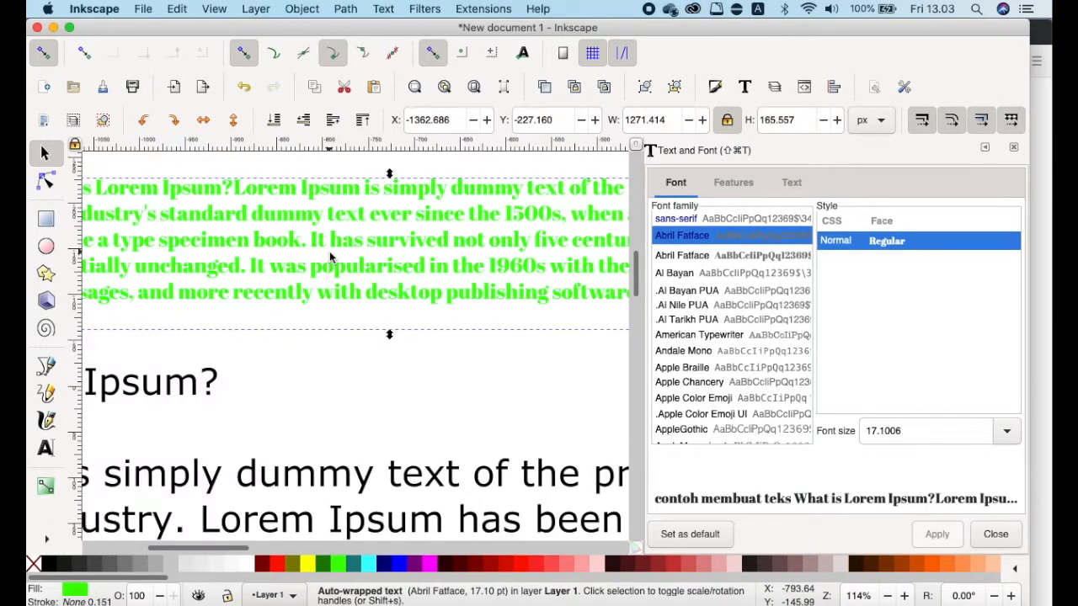
Give the letters of the Abril Fatface paragraph a yellow stroke
scroll(330, 251, up, 2)
scroll(328, 253, up, 1)
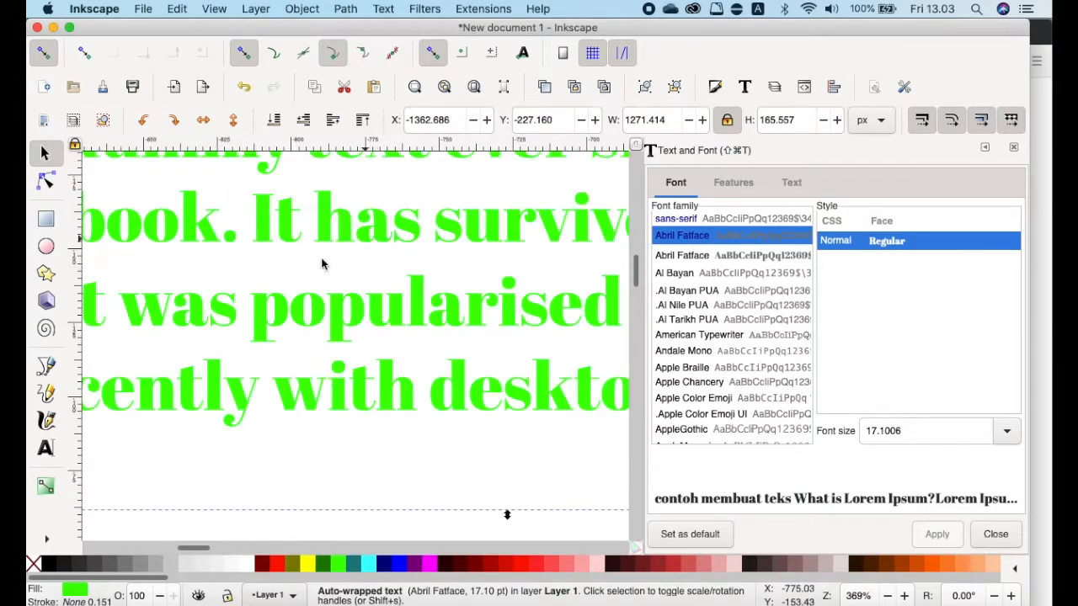
shift+click(305, 567)
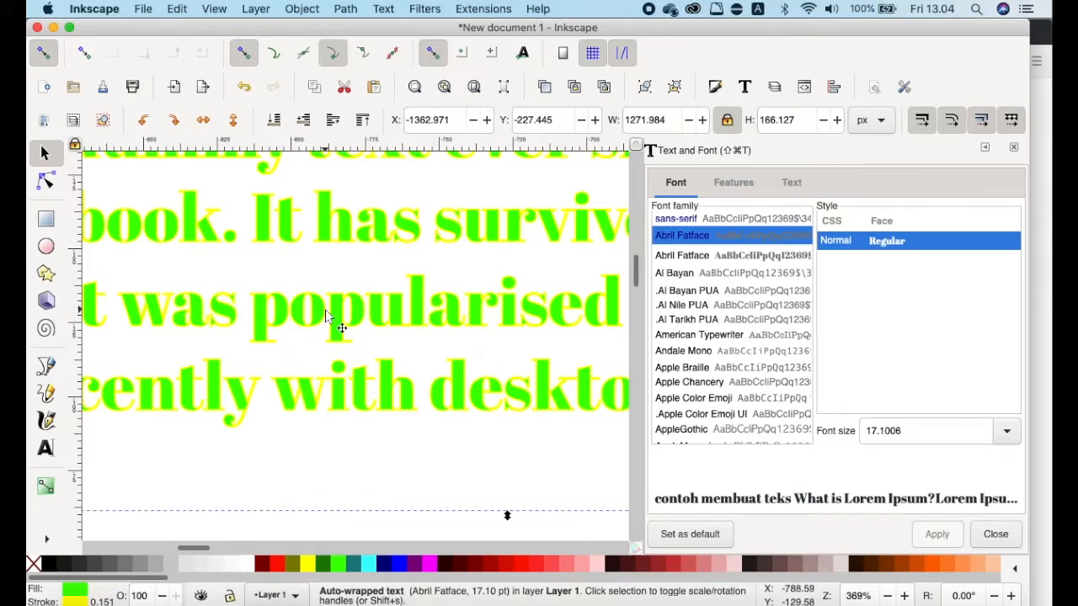
Fill the Abril Fatface paragraph with blue and inspect its outlined letters up close
scroll(325, 309, down, 3)
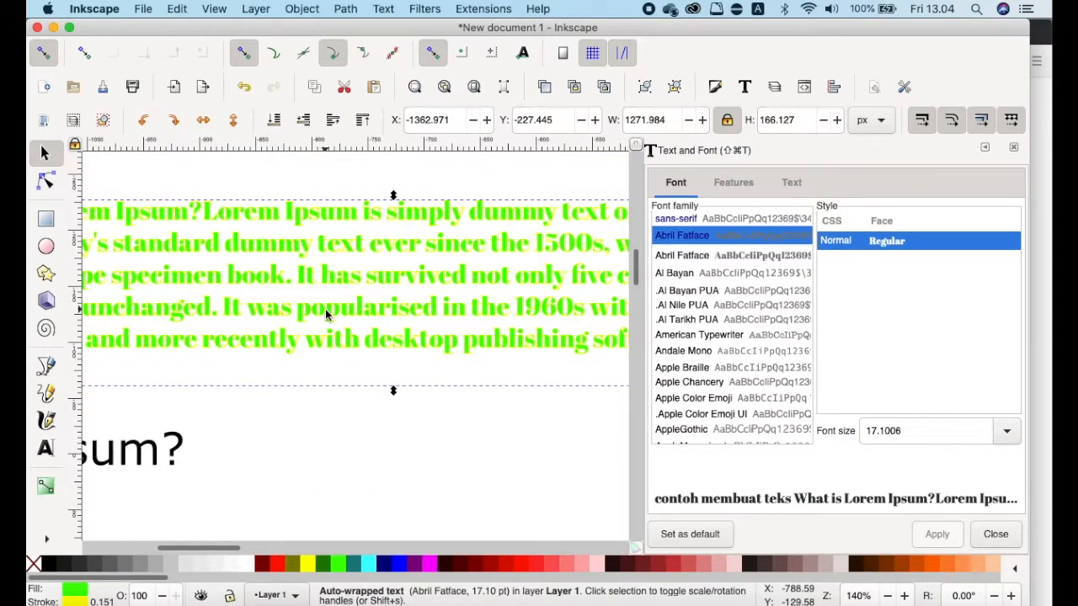
scroll(381, 387, left, 4)
scroll(380, 386, up, 1)
scroll(381, 393, down, 2)
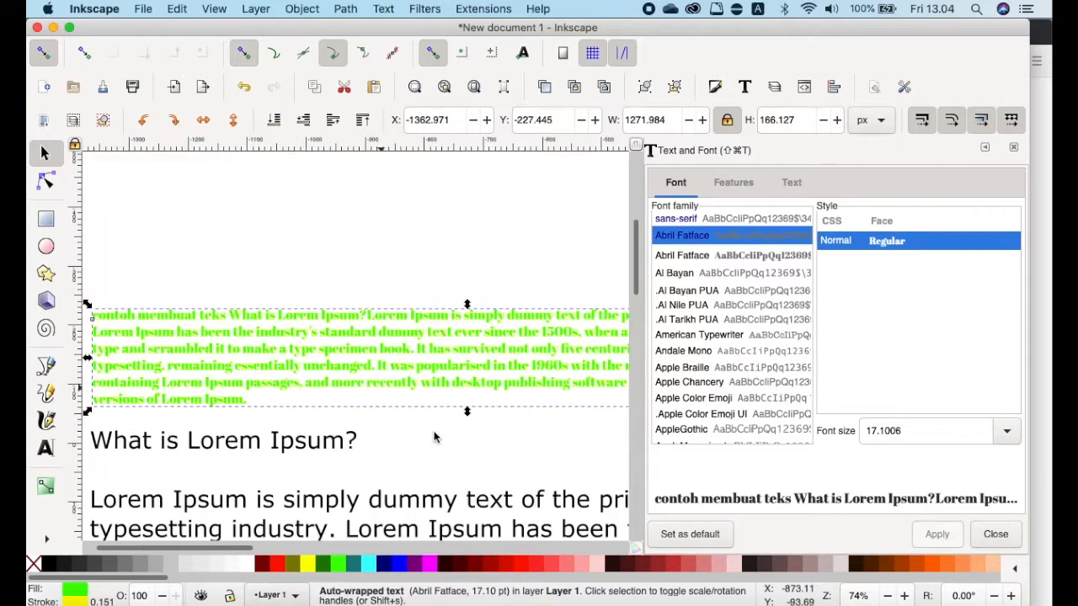
scroll(453, 447, down, 1)
scroll(453, 447, left, 1)
scroll(453, 446, down, 1)
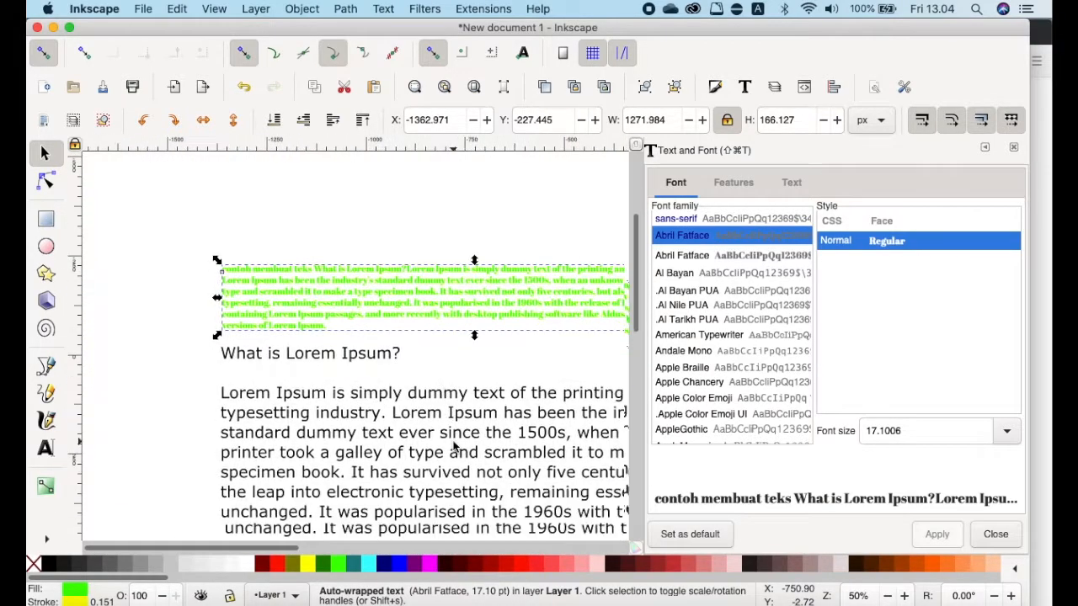
scroll(453, 446, down, 2)
scroll(453, 447, right, 2)
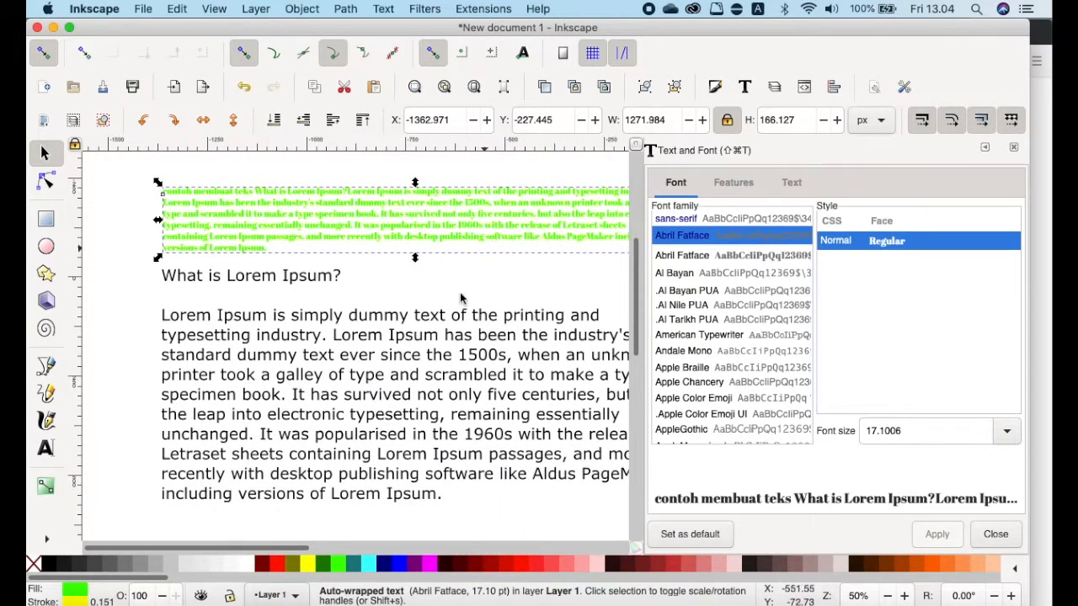
click(402, 563)
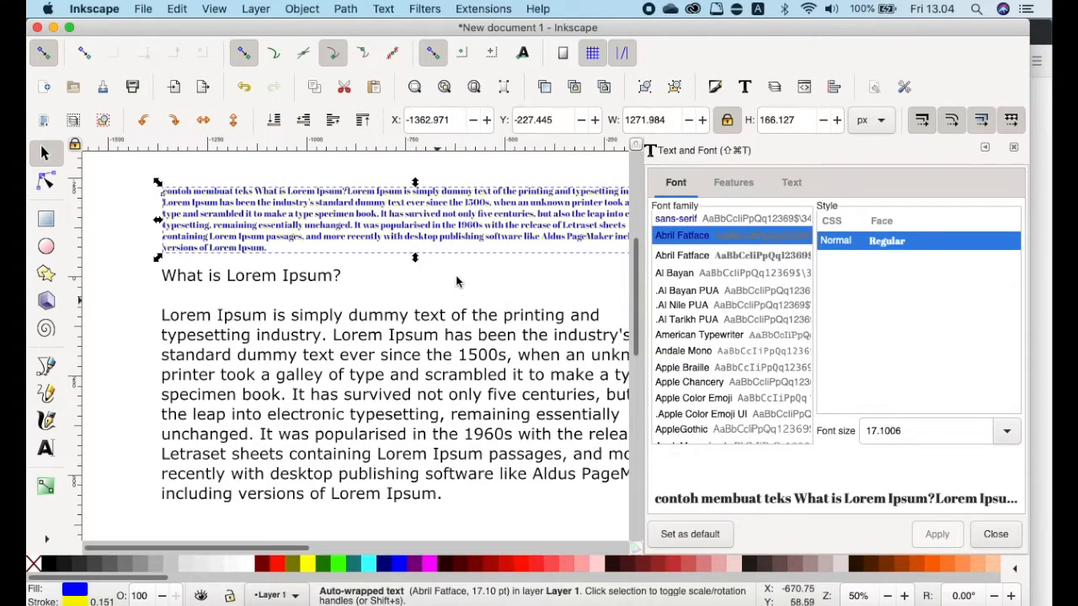
scroll(431, 285, up, 3)
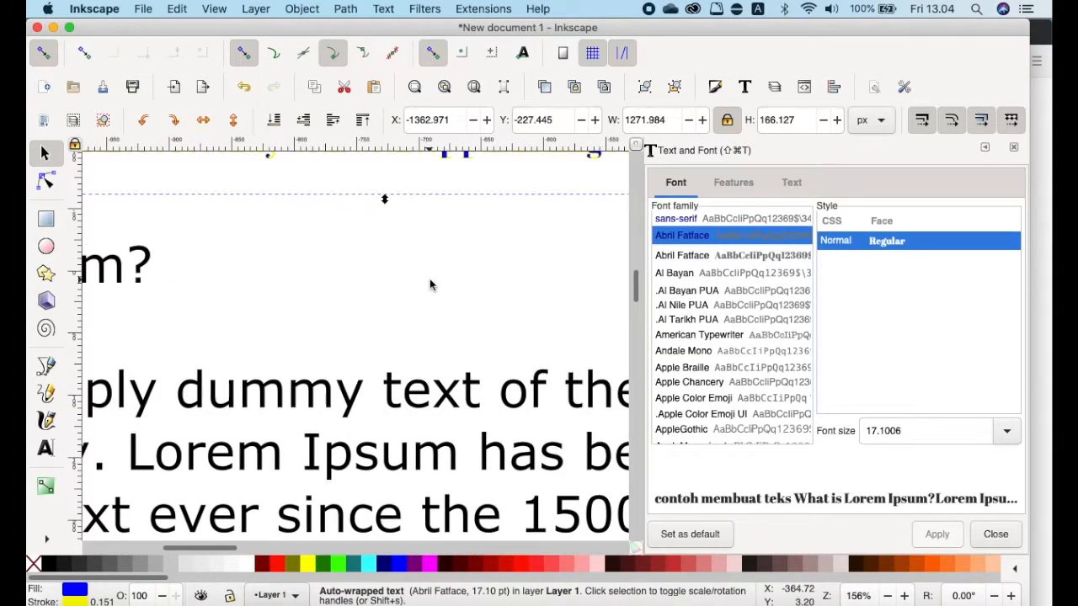
scroll(430, 285, down, 3)
scroll(457, 293, up, 3)
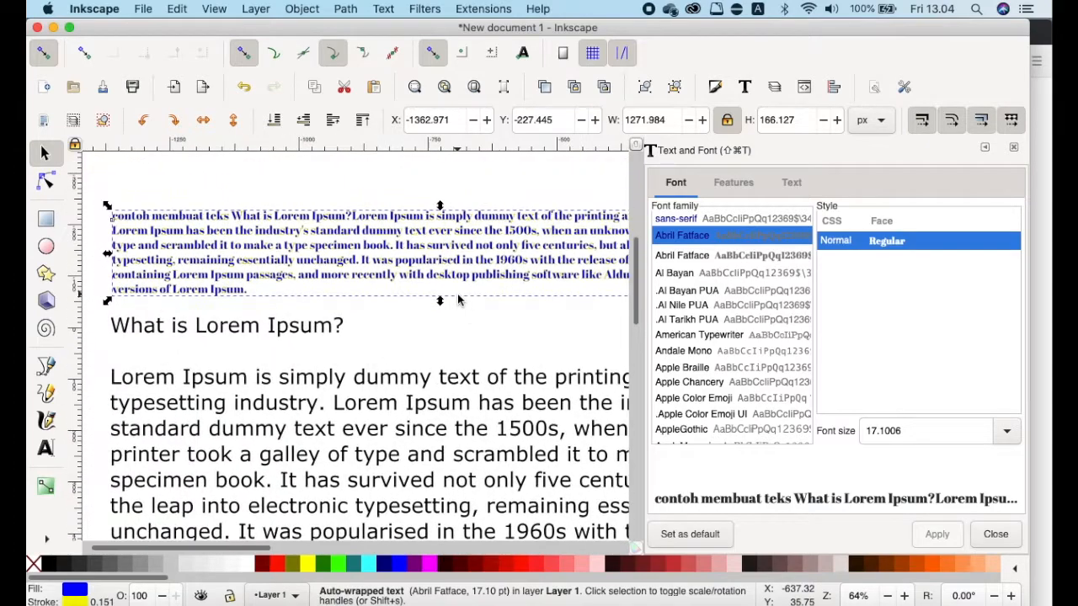
scroll(457, 295, down, 3)
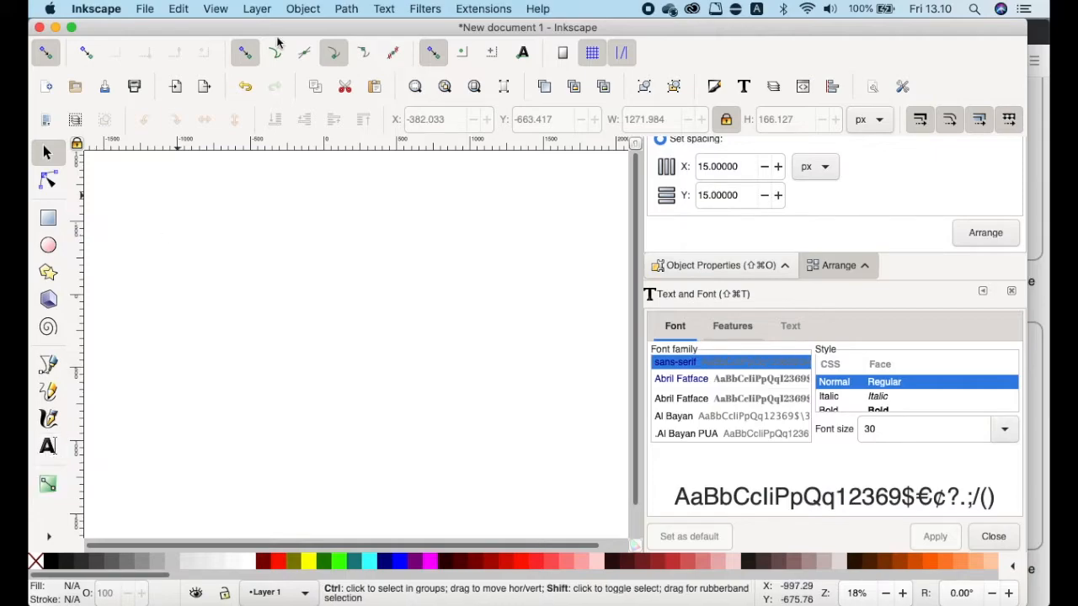
click(383, 9)
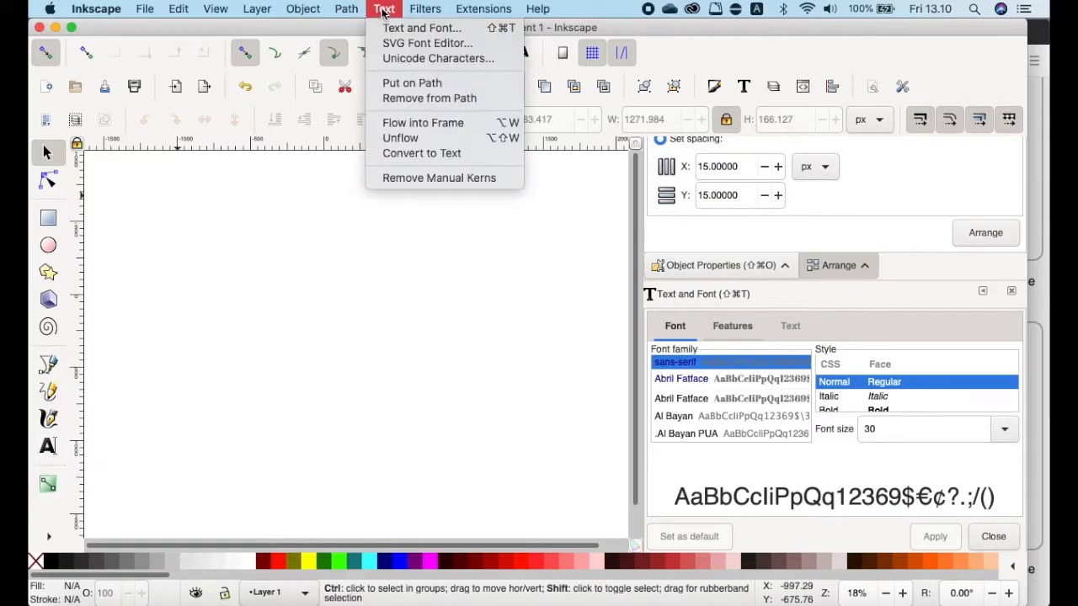
click(400, 87)
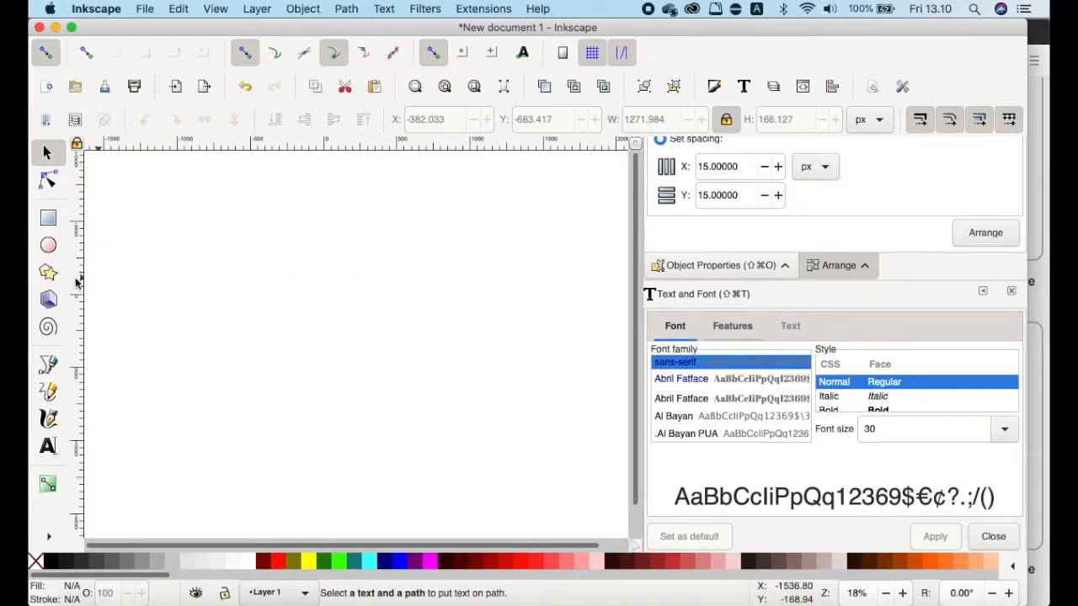
click(48, 243)
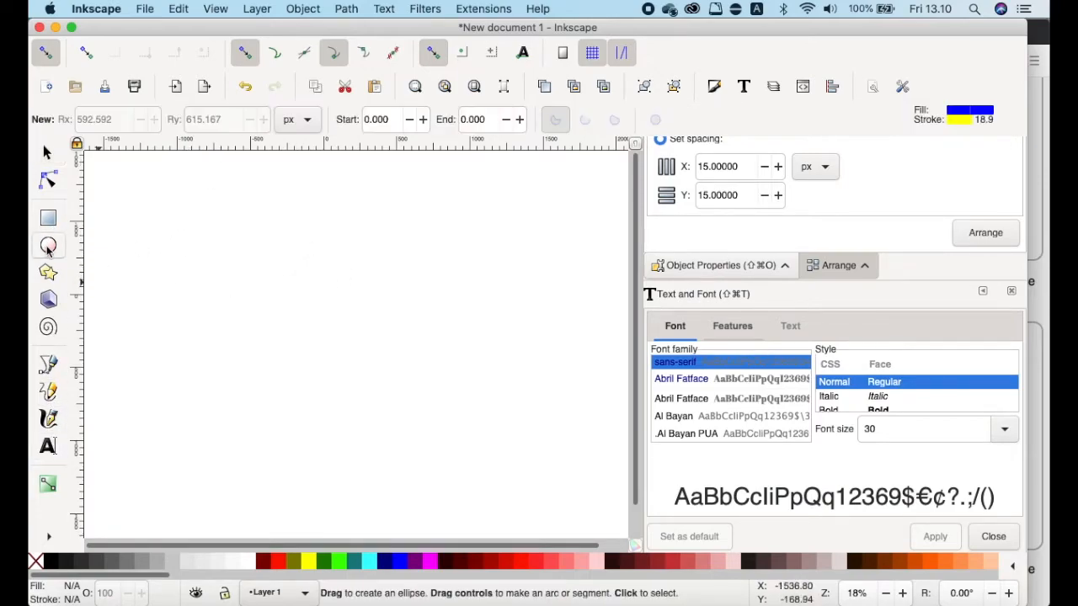
drag(338, 307, 321, 297)
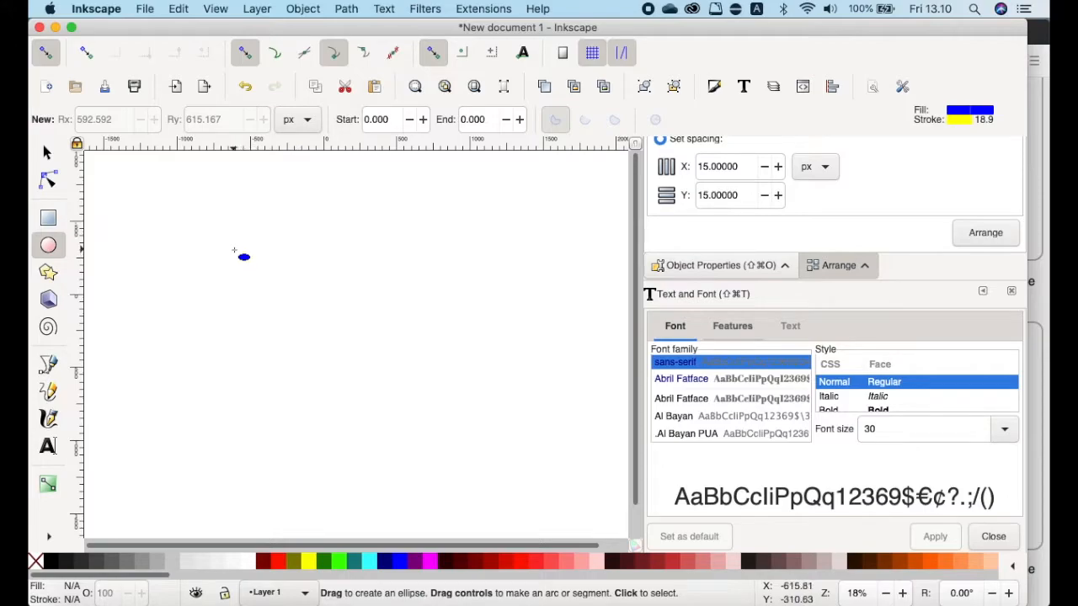
click(48, 365)
click(48, 391)
click(48, 366)
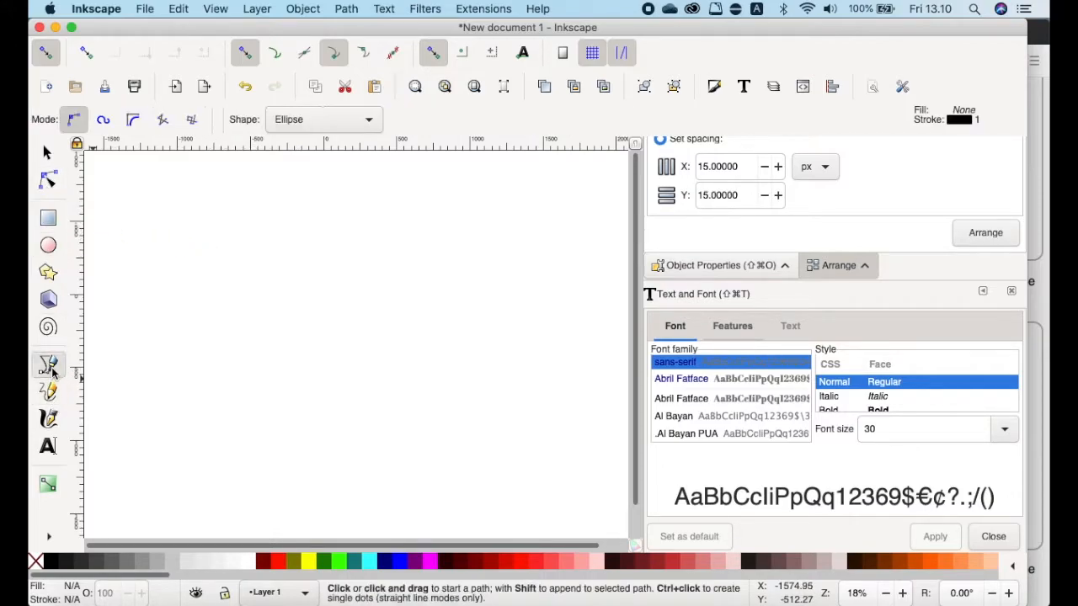
Draw an ellipse with radii of about 589 by 542 px on the empty canvas, with no fill and a black stroke
click(48, 245)
mouse_move(271, 263)
mouse_down()
mouse_move(338, 343)
mouse_move(449, 421)
mouse_up()
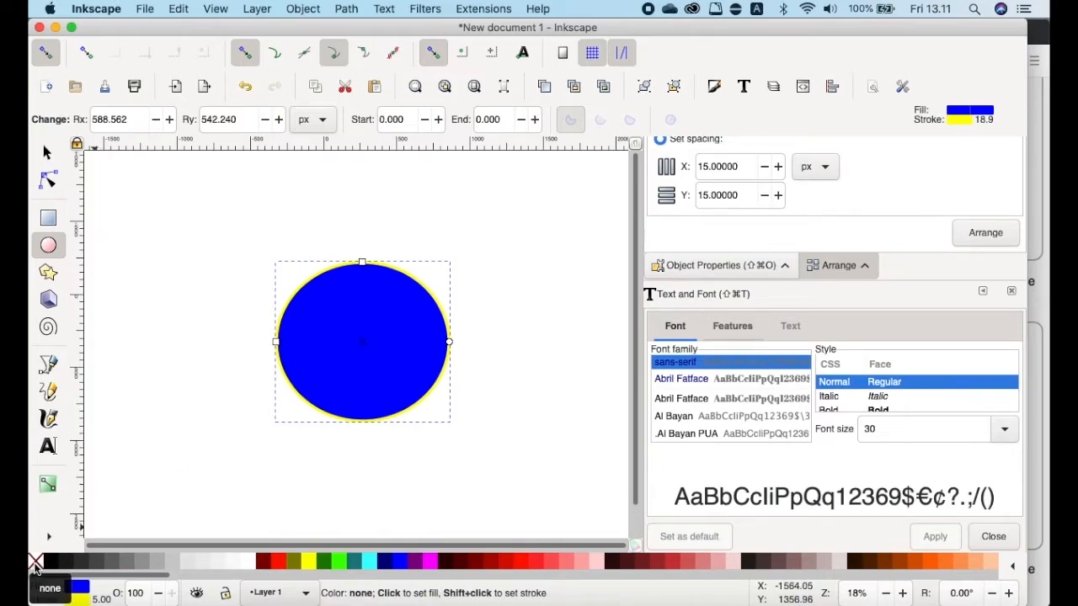
click(36, 564)
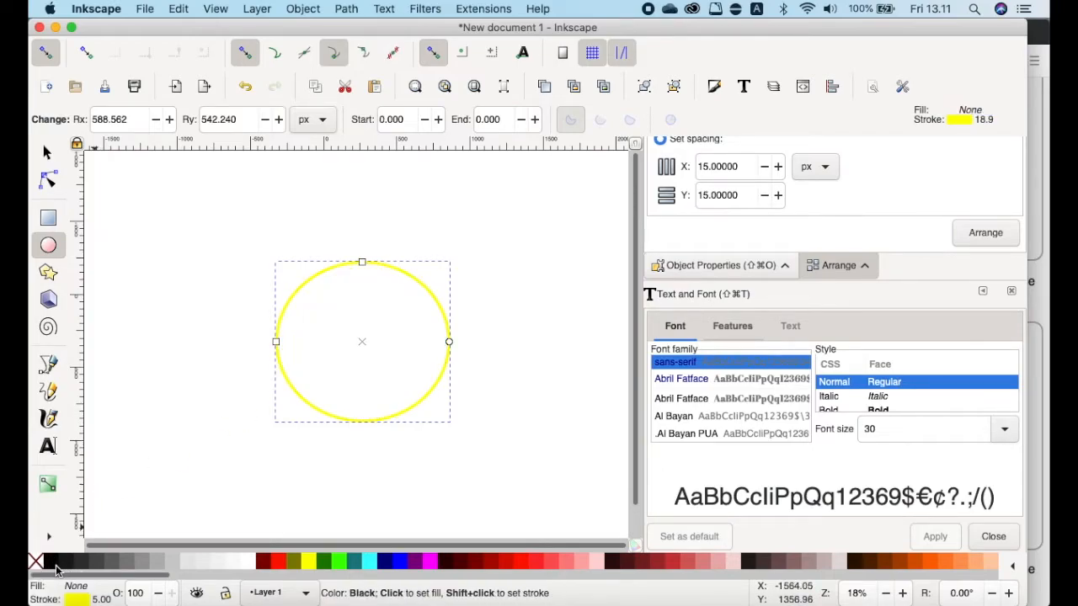
shift+click(50, 562)
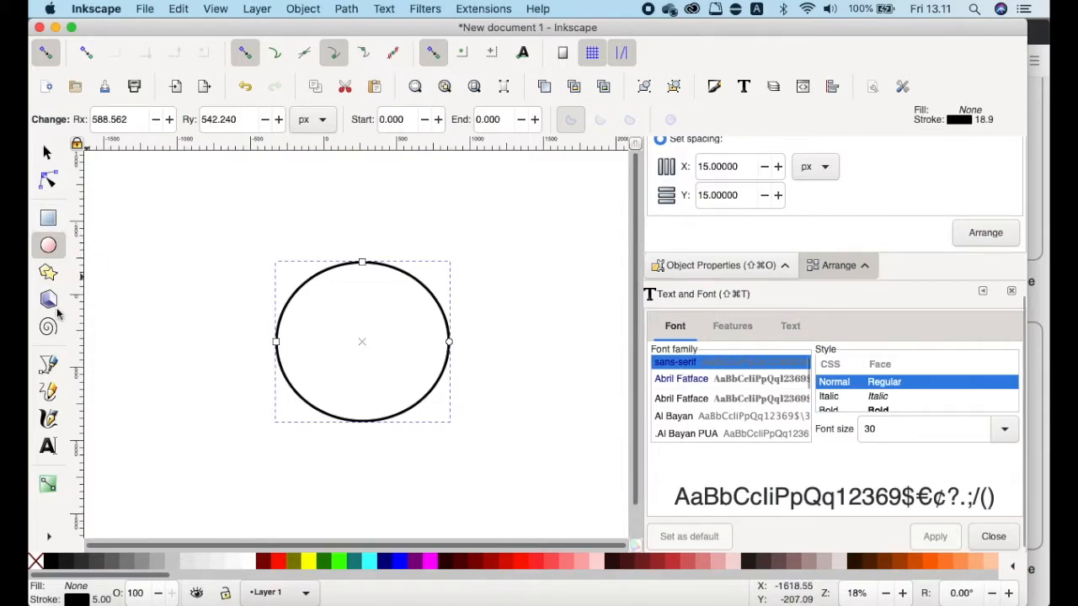
Add the text "teks yang disimpan dalam path" below the ellipse
click(48, 450)
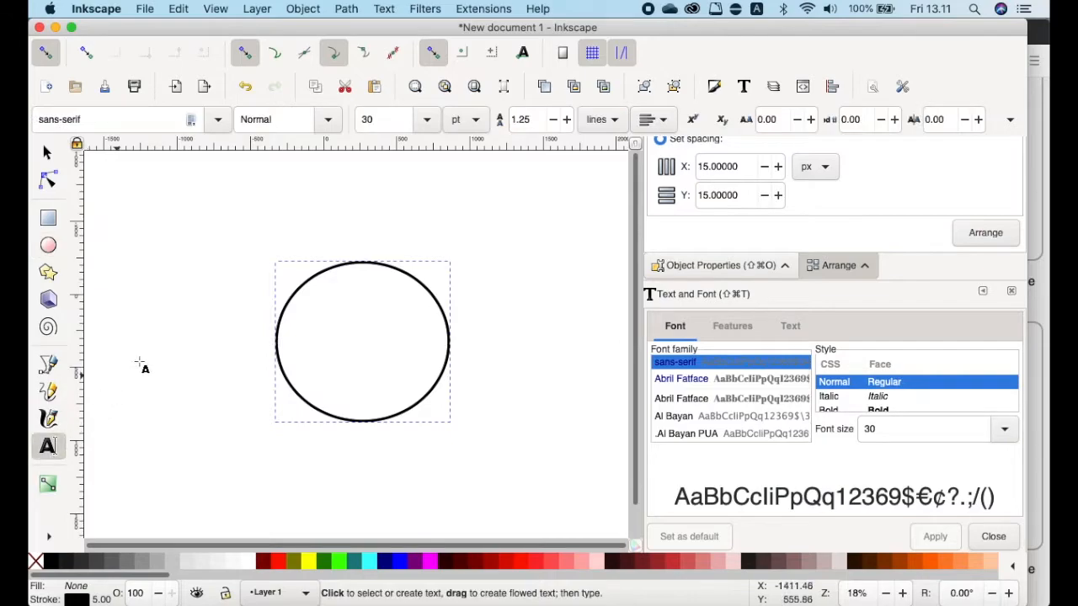
click(229, 476)
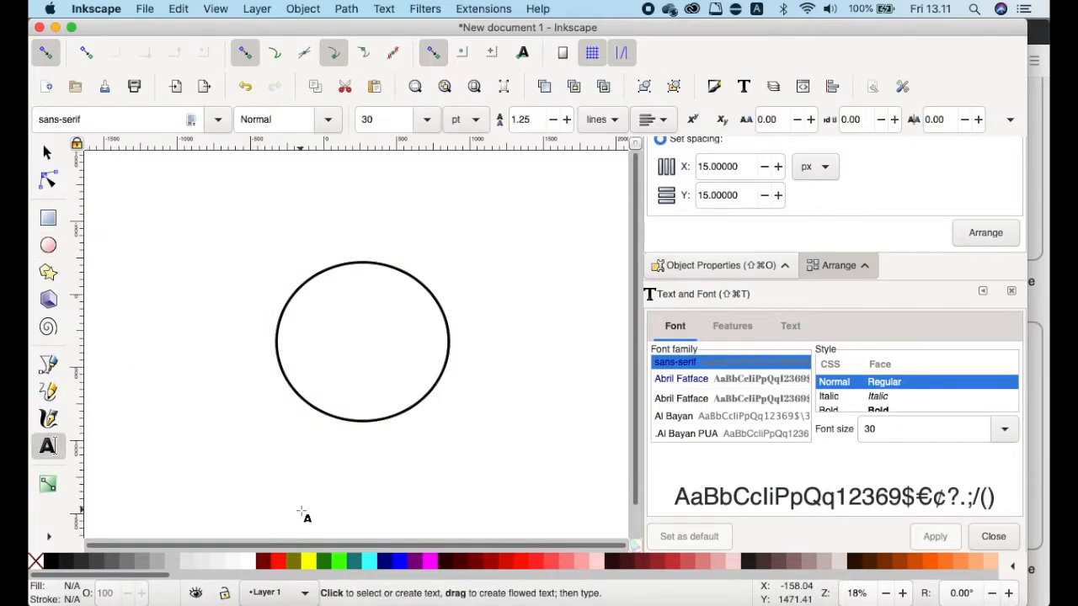
text(teks yang disimpan dalam path)
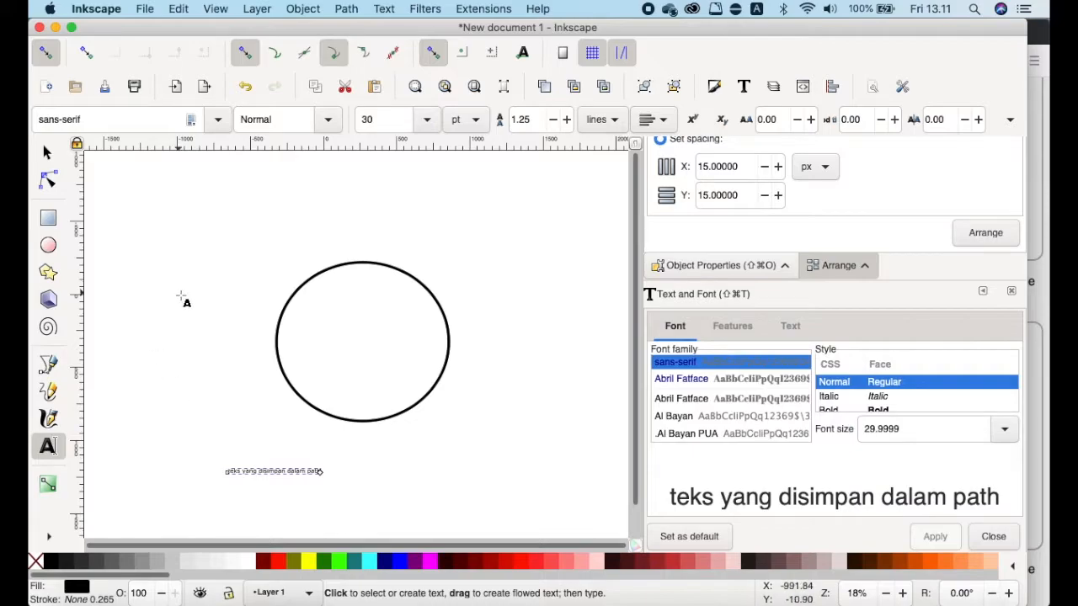
Scale the text line below the ellipse up to about 1908 px wide and deselect it
click(45, 152)
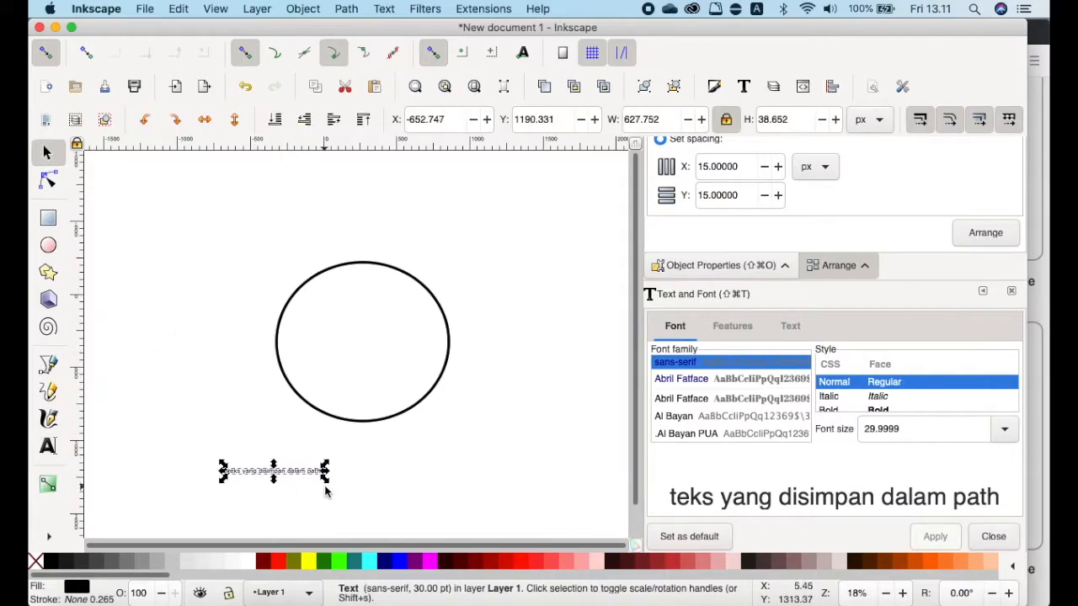
drag(326, 481, 515, 543)
drag(446, 484, 446, 478)
click(498, 303)
click(393, 471)
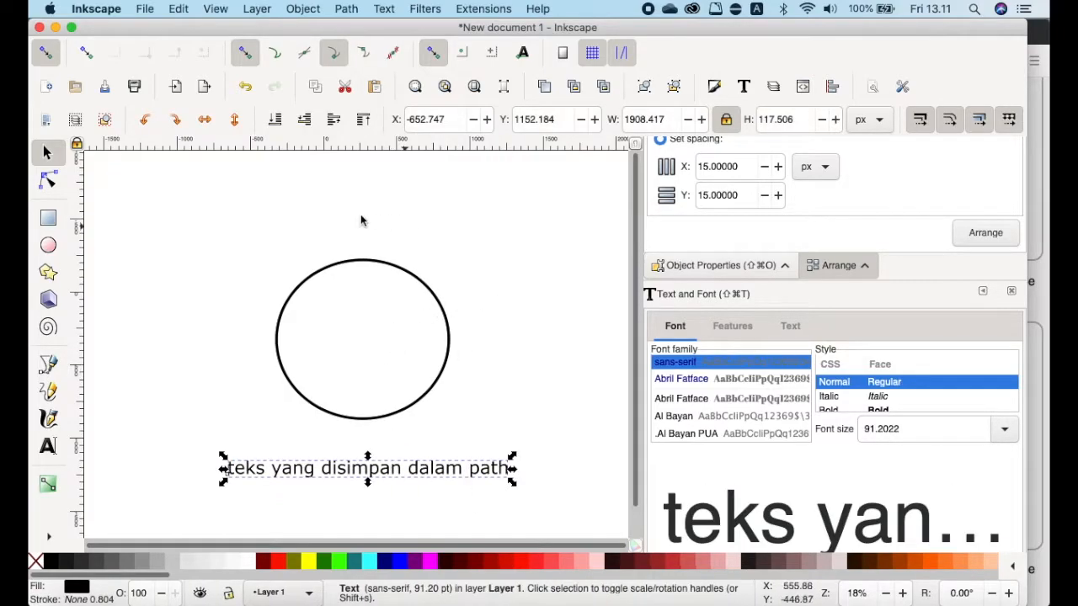
click(118, 274)
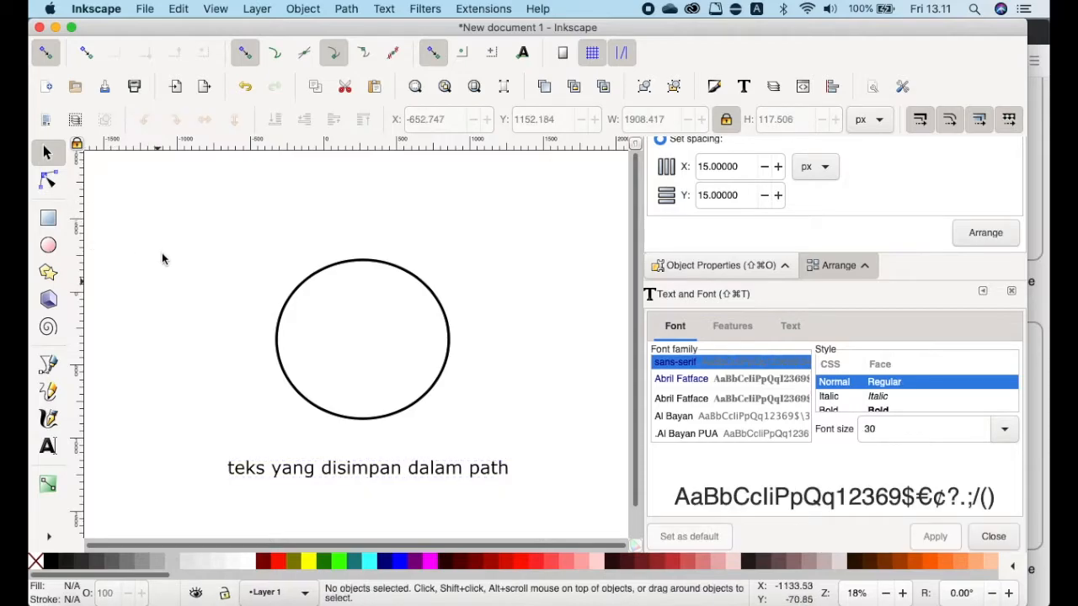
Put the text "teks yang disimpan dalam path" on the ellipse path and select the curved text
drag(191, 224, 546, 507)
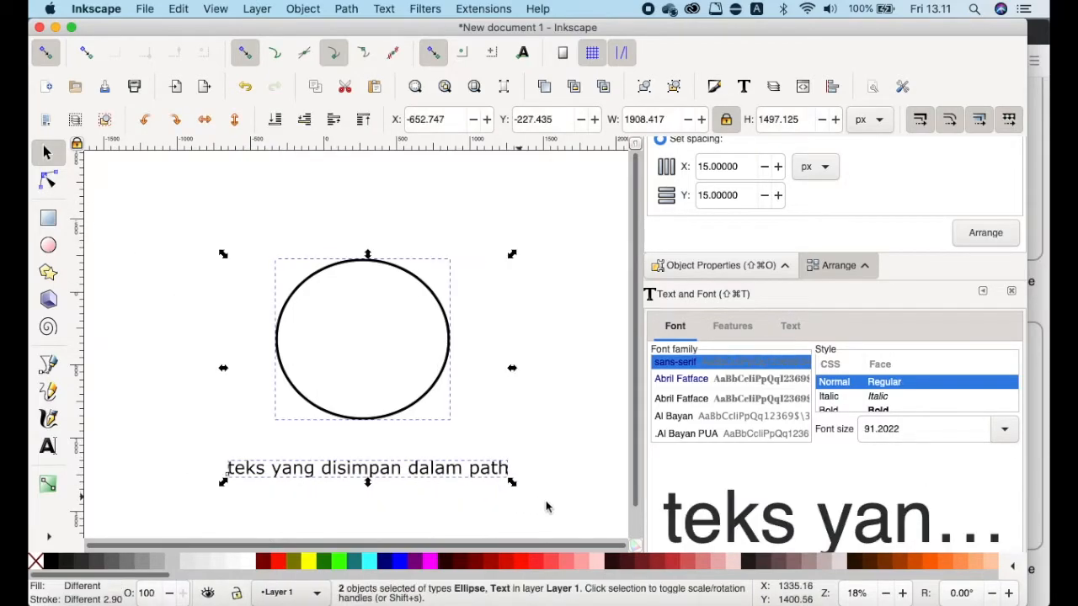
click(389, 13)
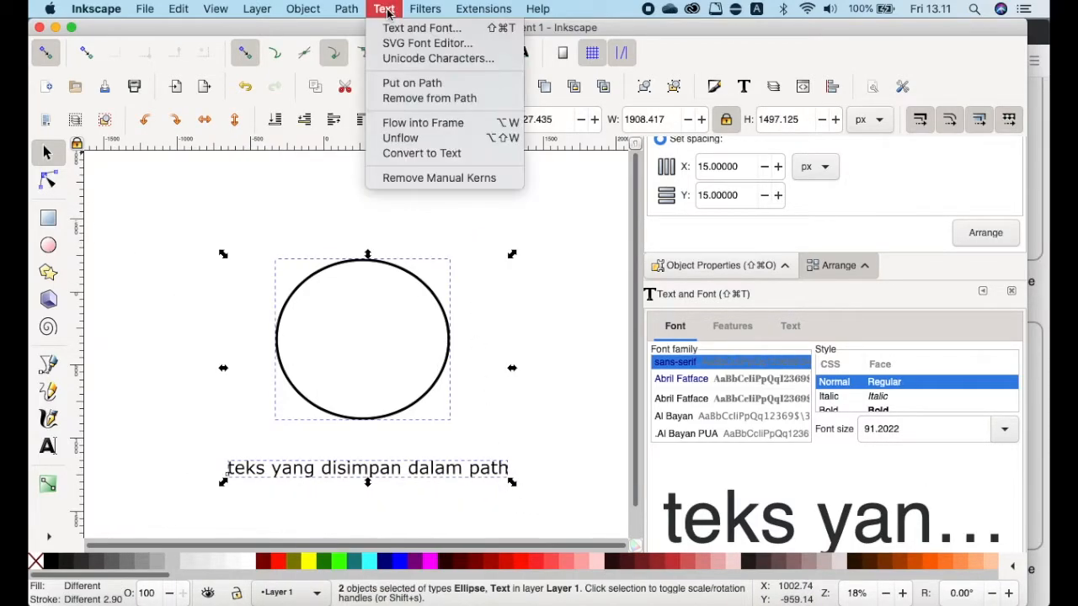
click(414, 83)
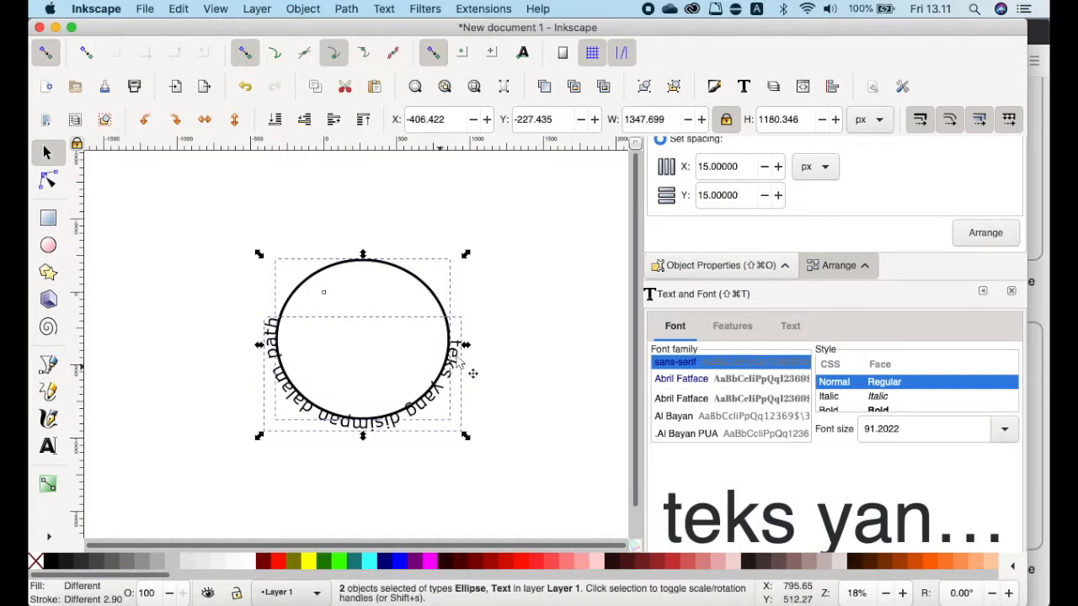
click(513, 391)
click(456, 393)
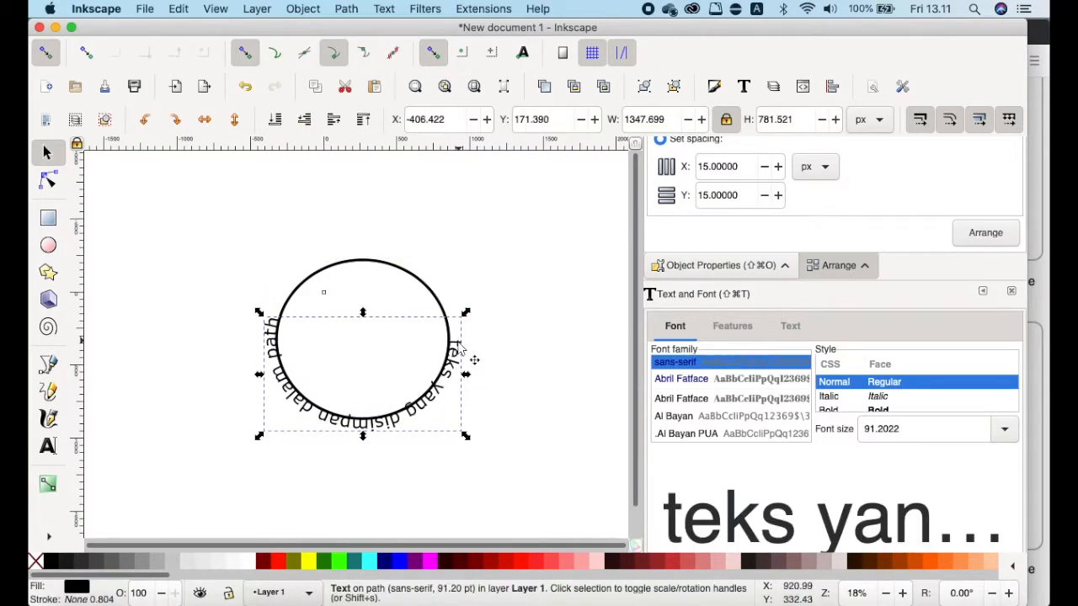
Try to reshape the ellipse by moving the handle where its text begins, and deselect everything
key(n)
scroll(411, 343, down, 2)
drag(320, 286, 481, 444)
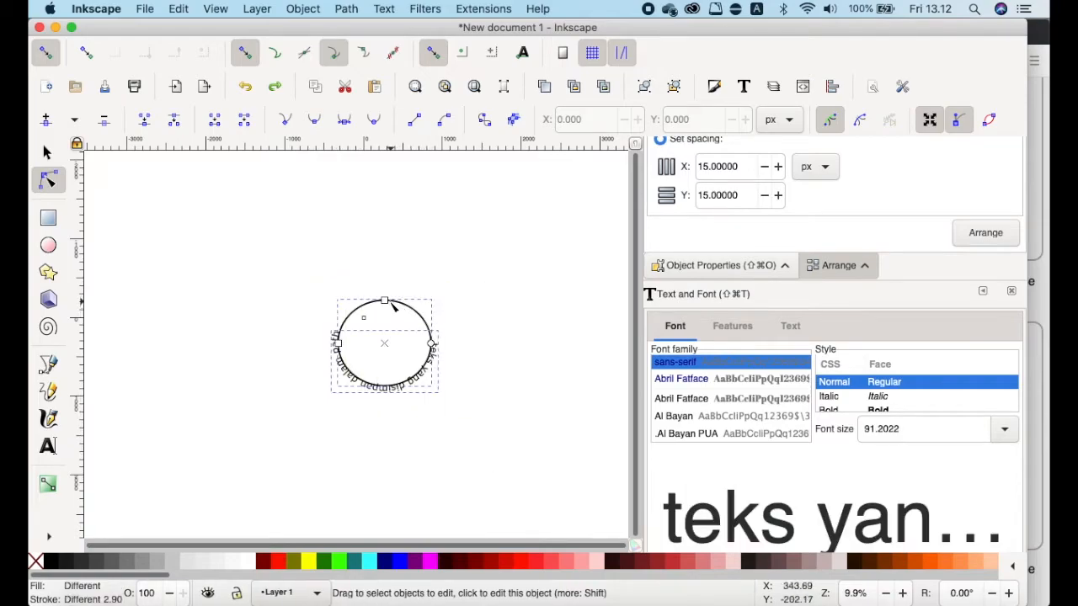
mouse_move(432, 344)
mouse_down()
mouse_move(425, 402)
mouse_move(287, 411)
mouse_move(328, 258)
mouse_move(436, 262)
mouse_move(357, 246)
mouse_move(344, 443)
mouse_move(410, 434)
mouse_move(335, 433)
mouse_move(239, 314)
mouse_move(384, 283)
mouse_move(412, 313)
mouse_move(421, 348)
mouse_move(429, 344)
mouse_up()
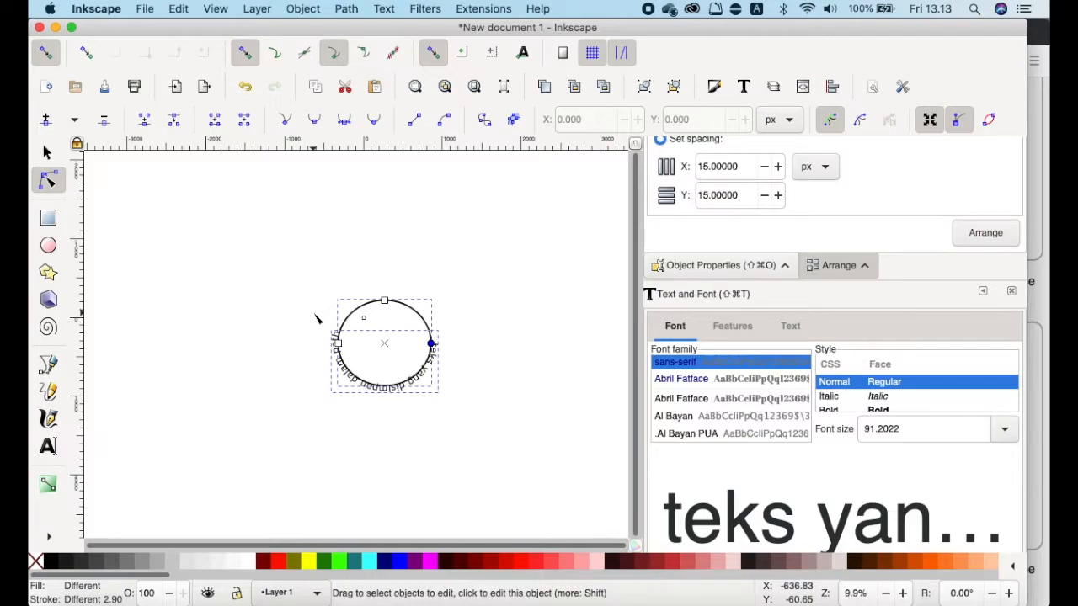
click(48, 152)
click(323, 284)
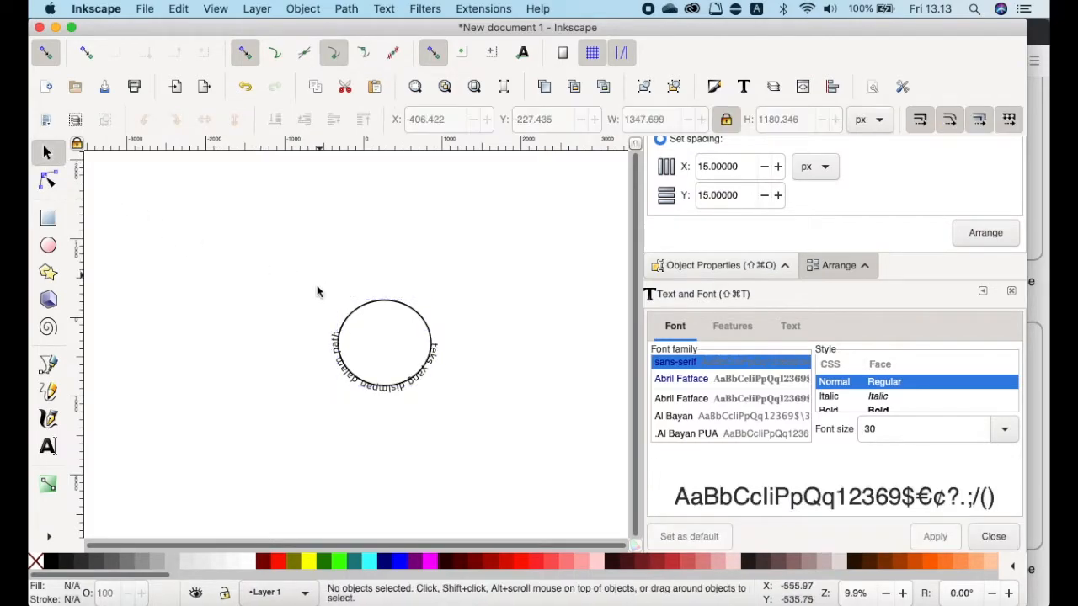
Rotate the ellipse by about half a turn so its text runs over the upper arc, and deselect it
click(349, 322)
click(415, 317)
drag(436, 293, 327, 415)
click(144, 306)
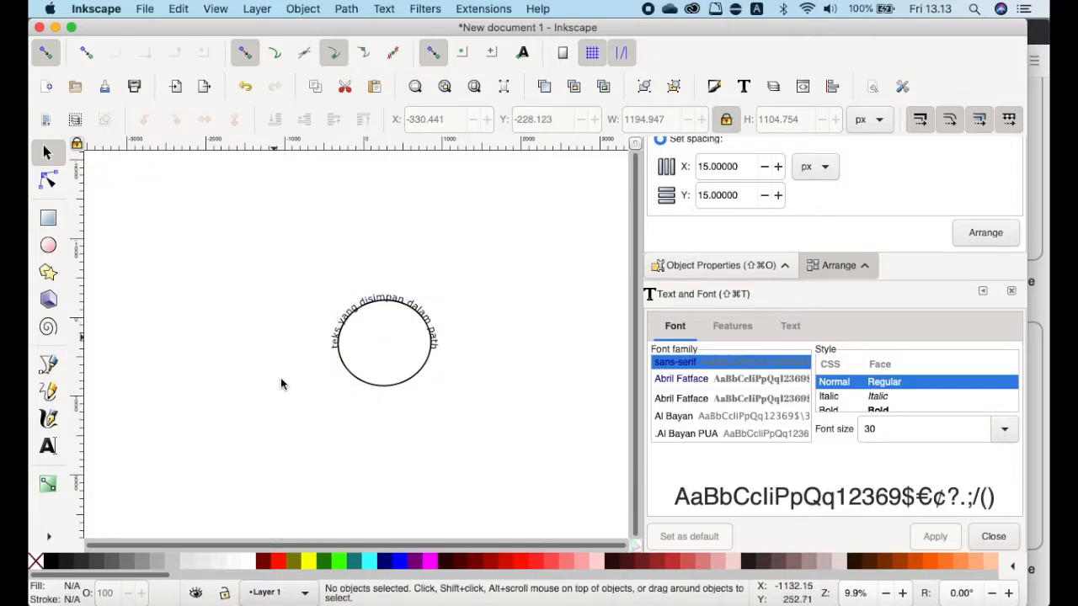
Remove the stroke from the ellipse under the curved text
click(361, 385)
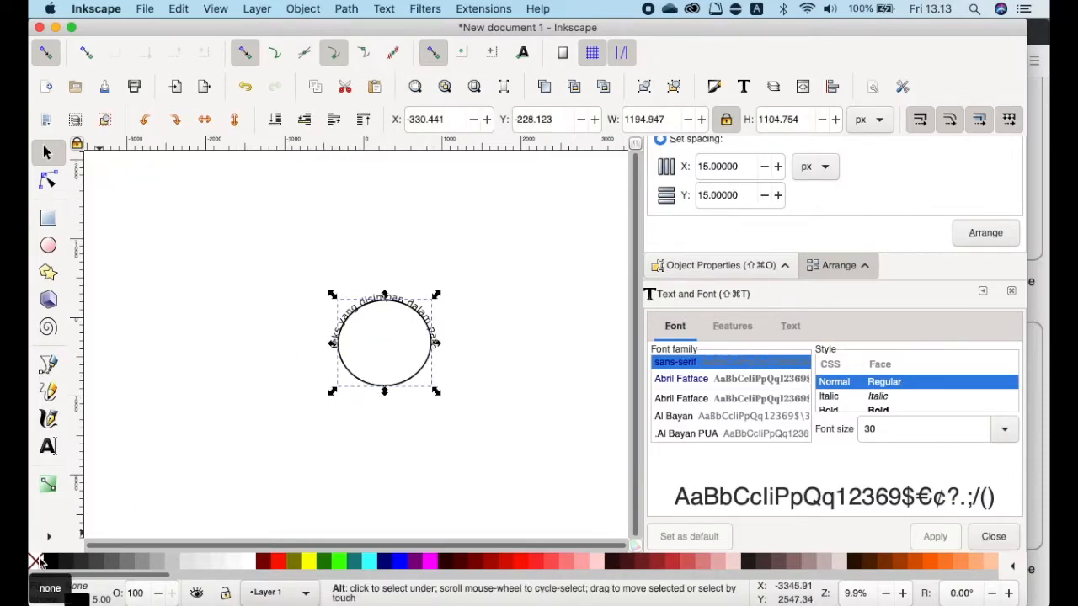
shift+click(40, 561)
click(378, 460)
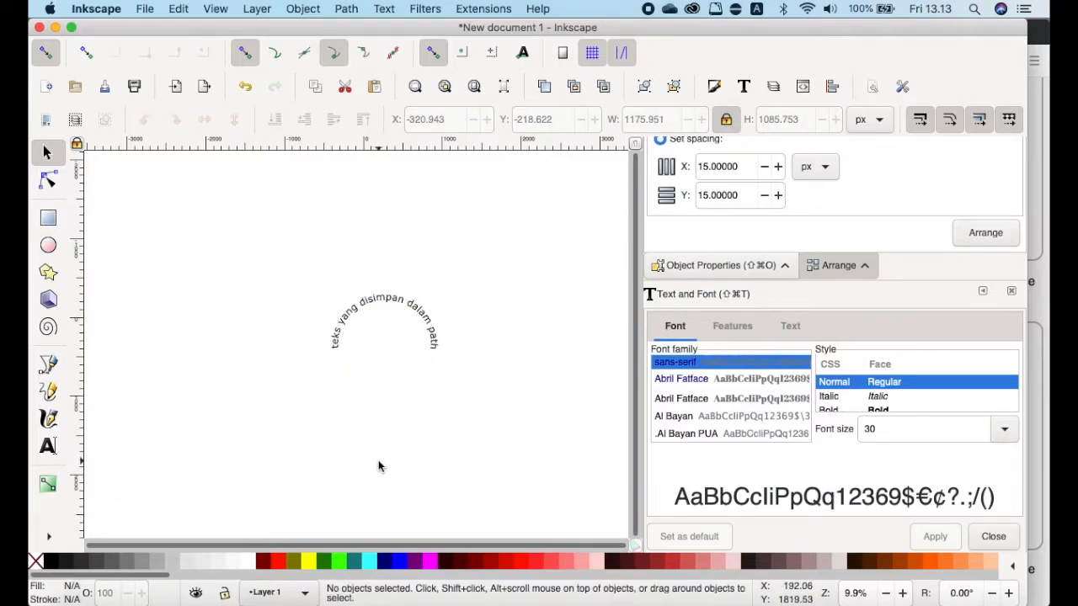
Move the arched text "teks yang disimpan dalam path" up and slightly to the left on the canvas
click(434, 347)
drag(435, 347, 403, 269)
click(486, 314)
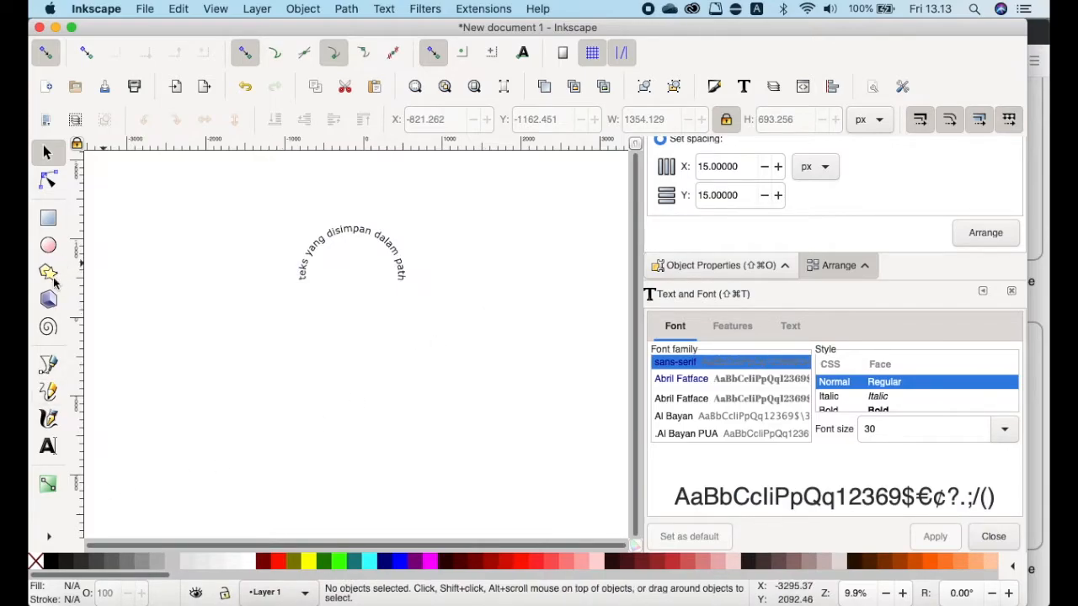
Draw a spiral of 3 turns, about 2543 by 2343 px, to the left of the arched text
click(48, 326)
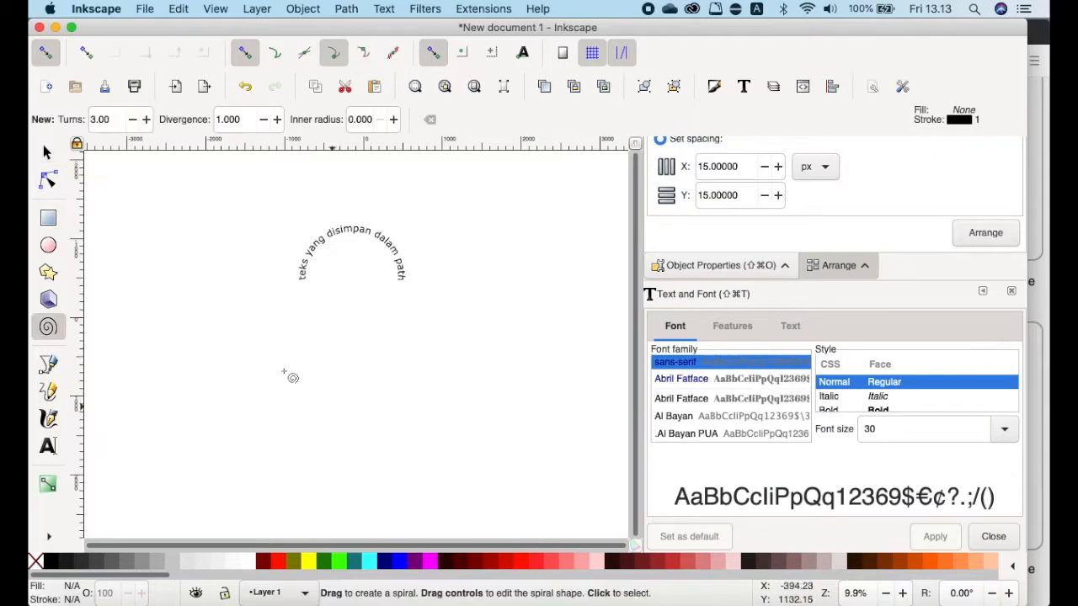
drag(203, 342, 278, 425)
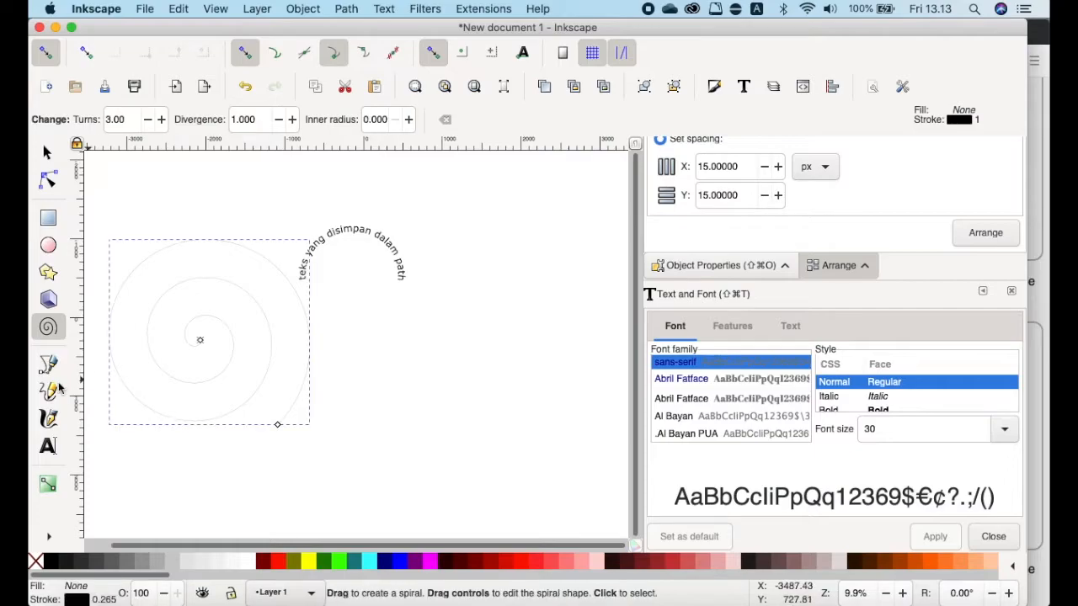
Add the text "menggunakan path dengan teks dalam bentuk spiral" below the spiral and scale it up to about 3634 px wide
click(48, 446)
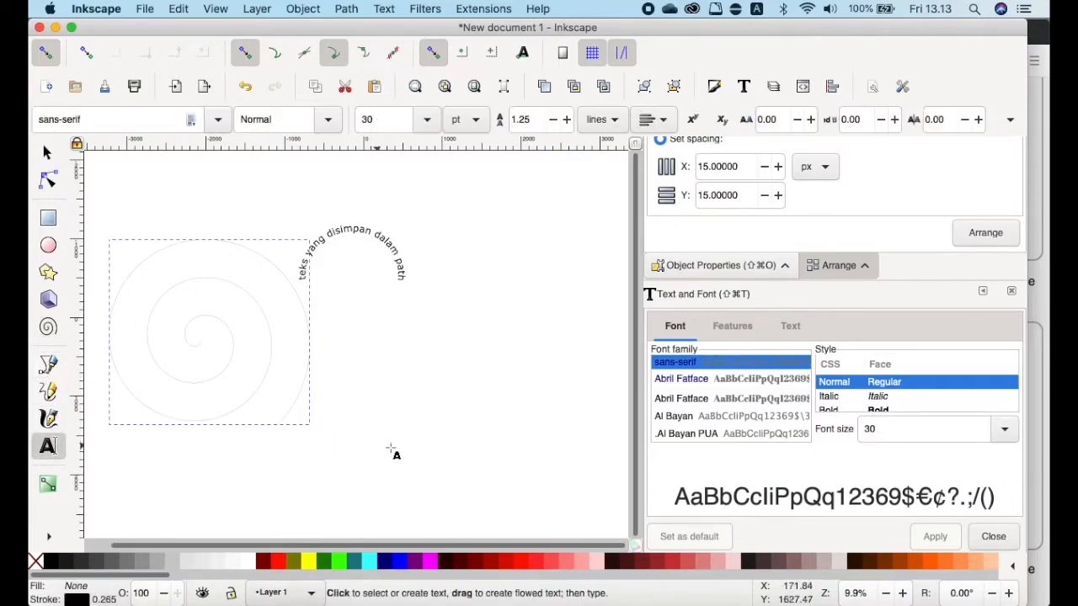
click(426, 453)
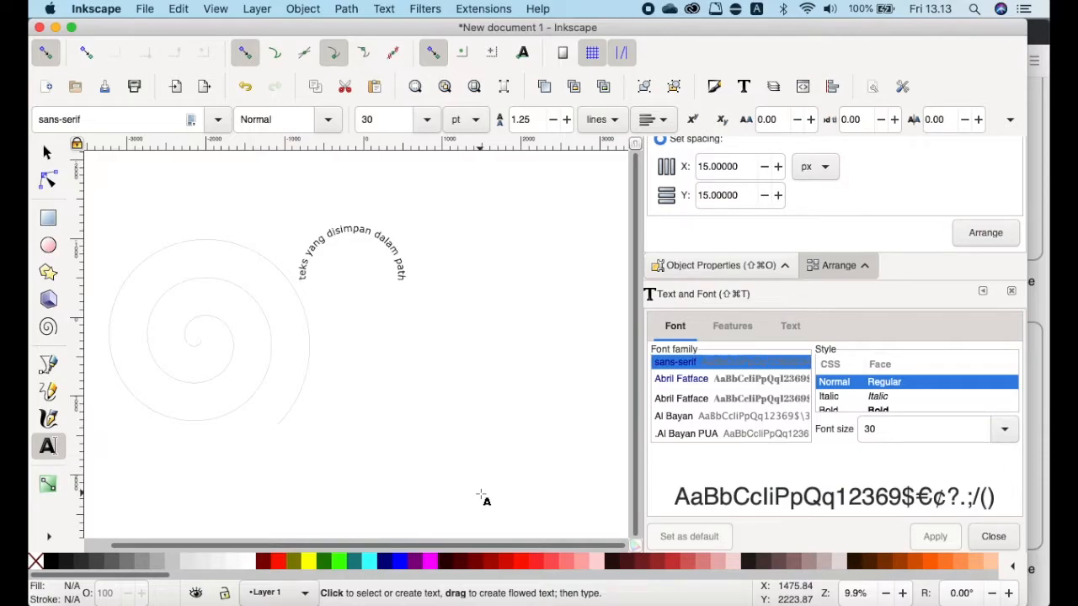
text(menggunakan)
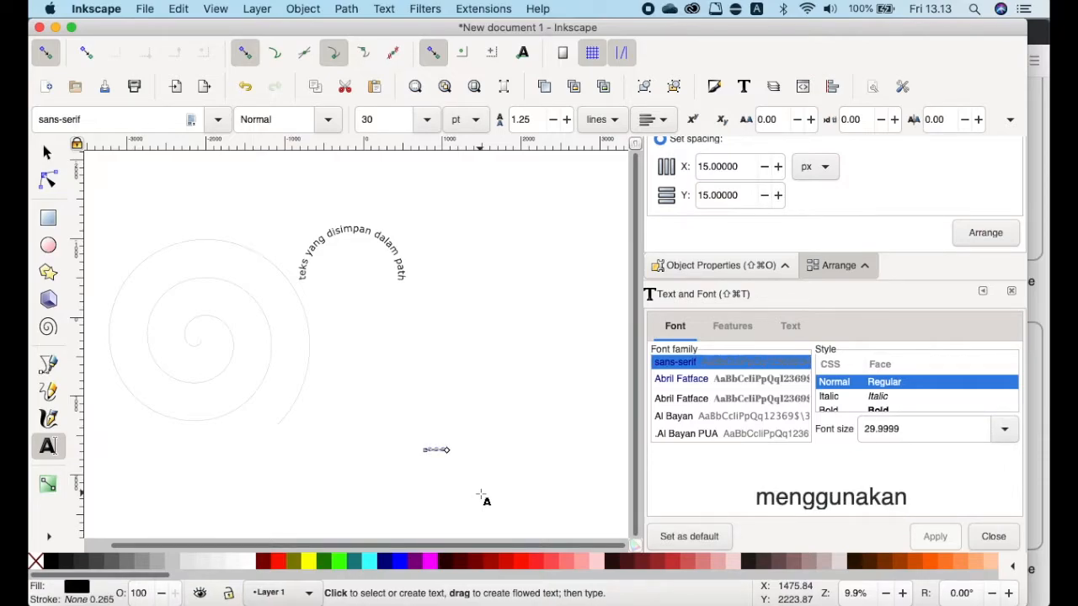
text( path dengan teks...)
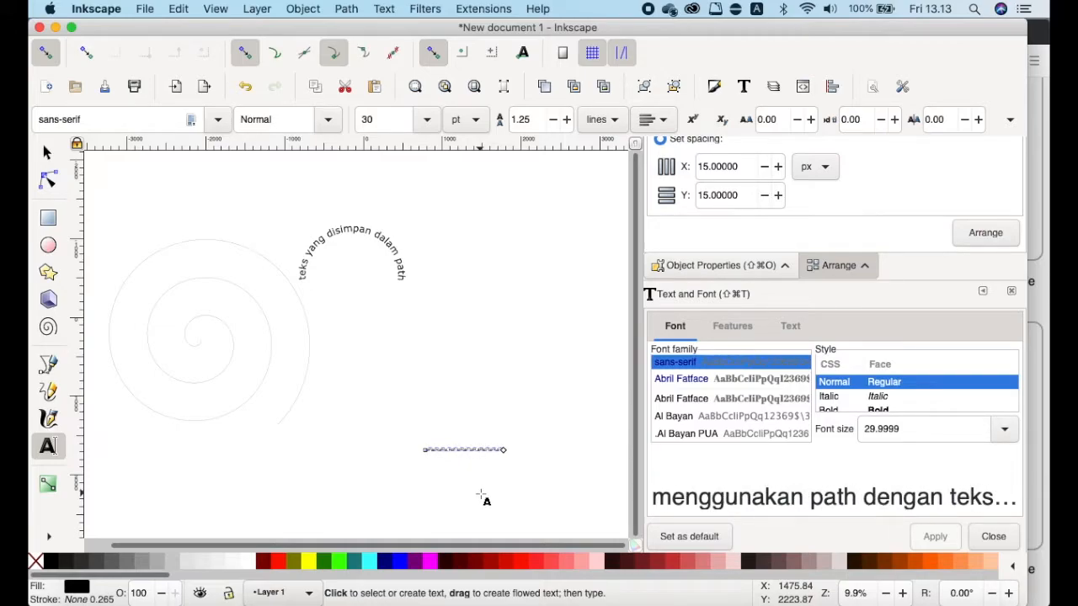
click(48, 152)
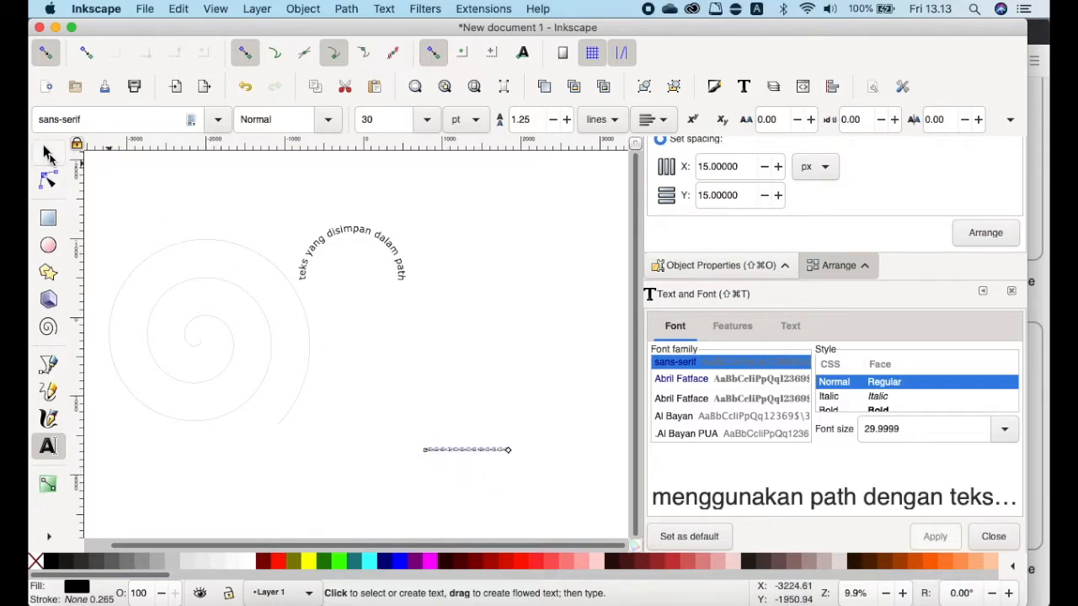
drag(511, 453, 497, 505)
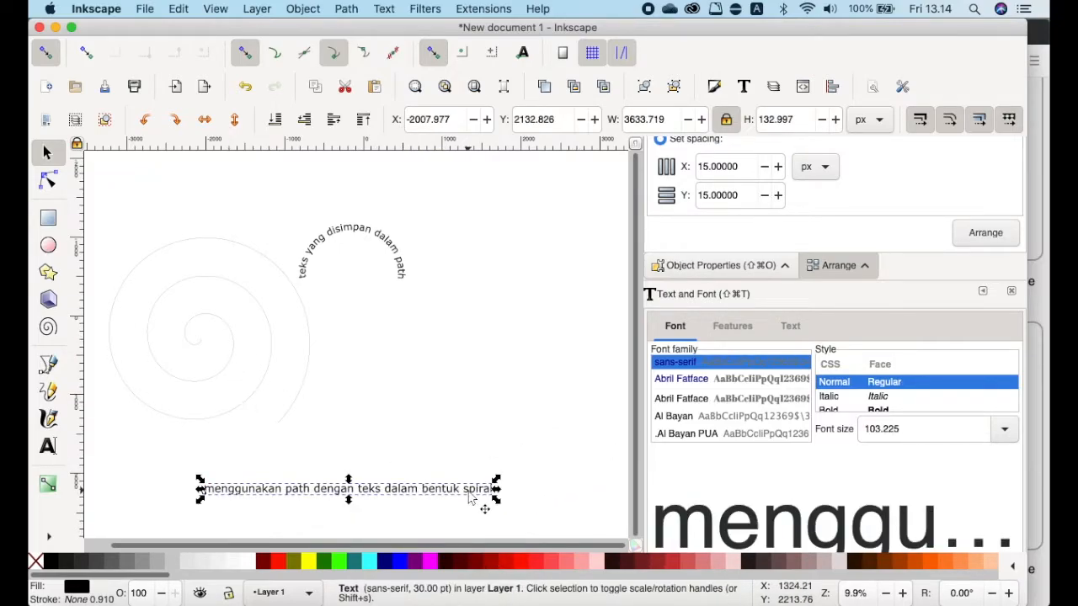
Add the spiral to the selected text line and put the text on the spiral path
key(shift)
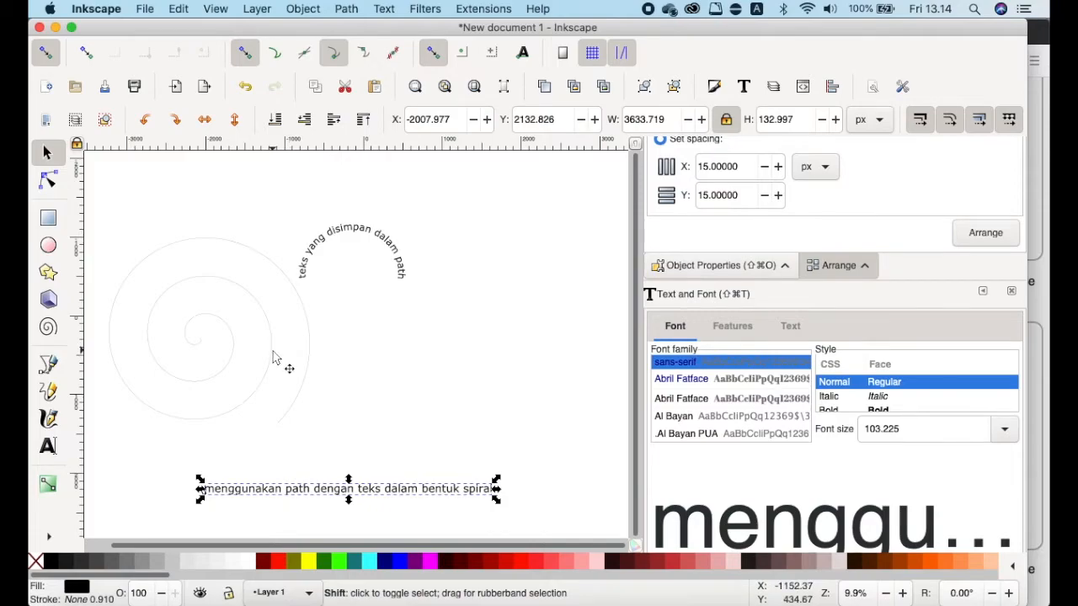
shift+click(272, 358)
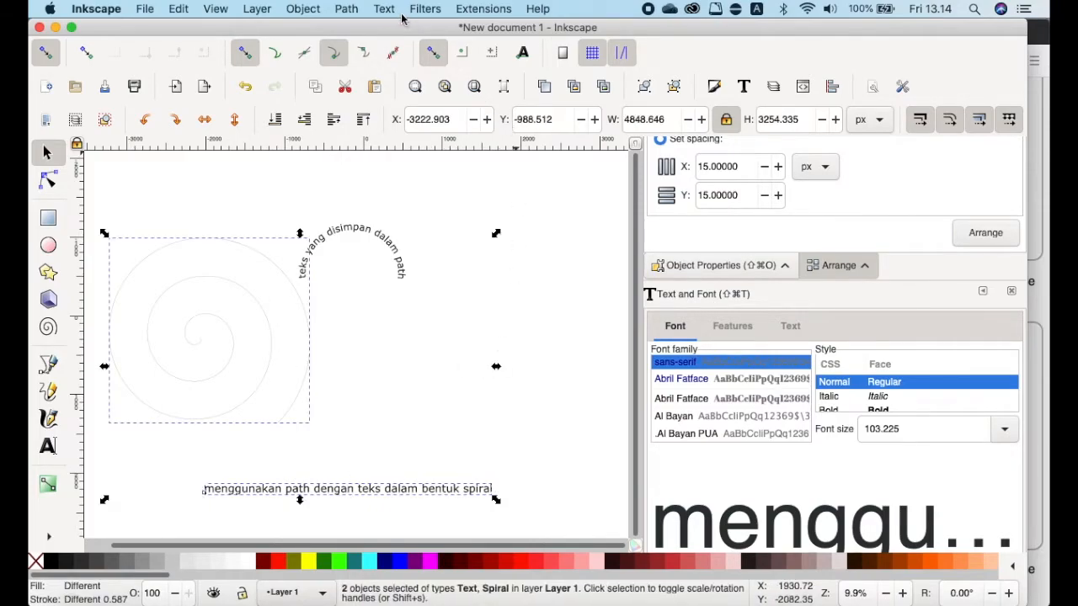
click(354, 17)
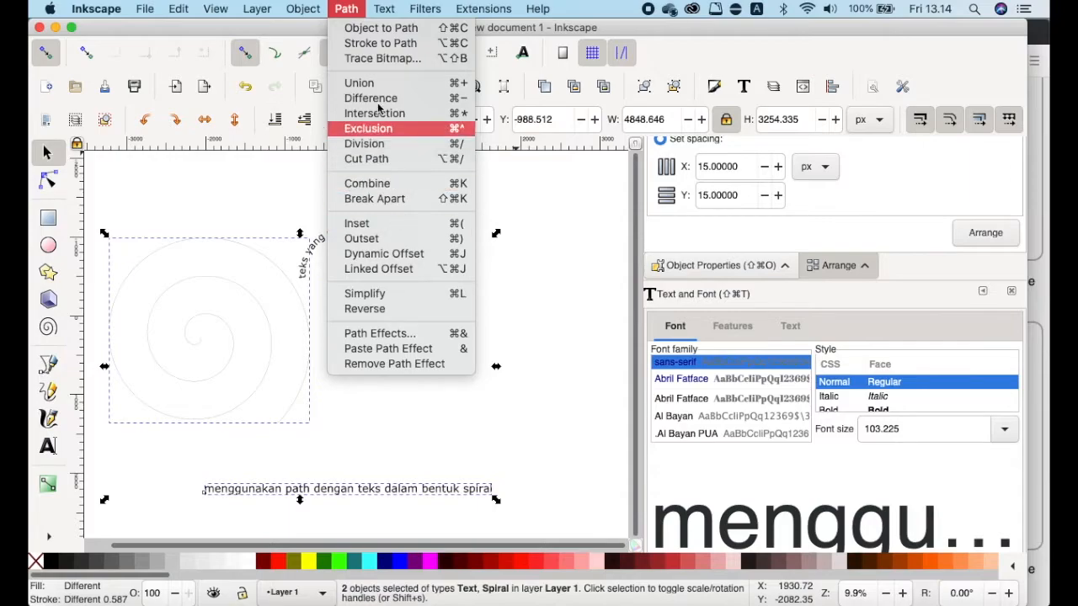
mouse_move(369, 7)
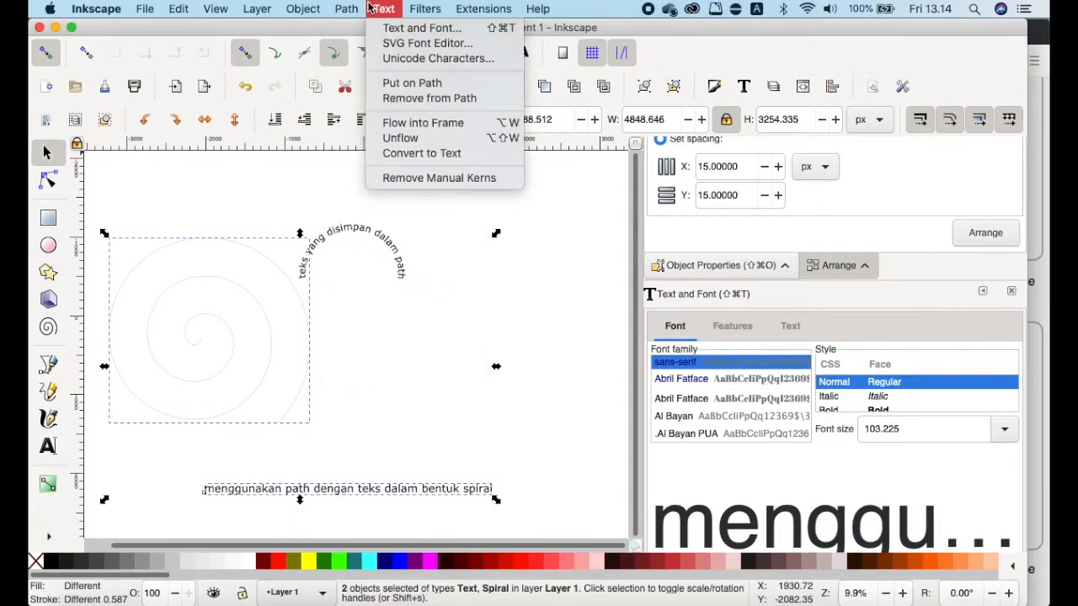
click(392, 82)
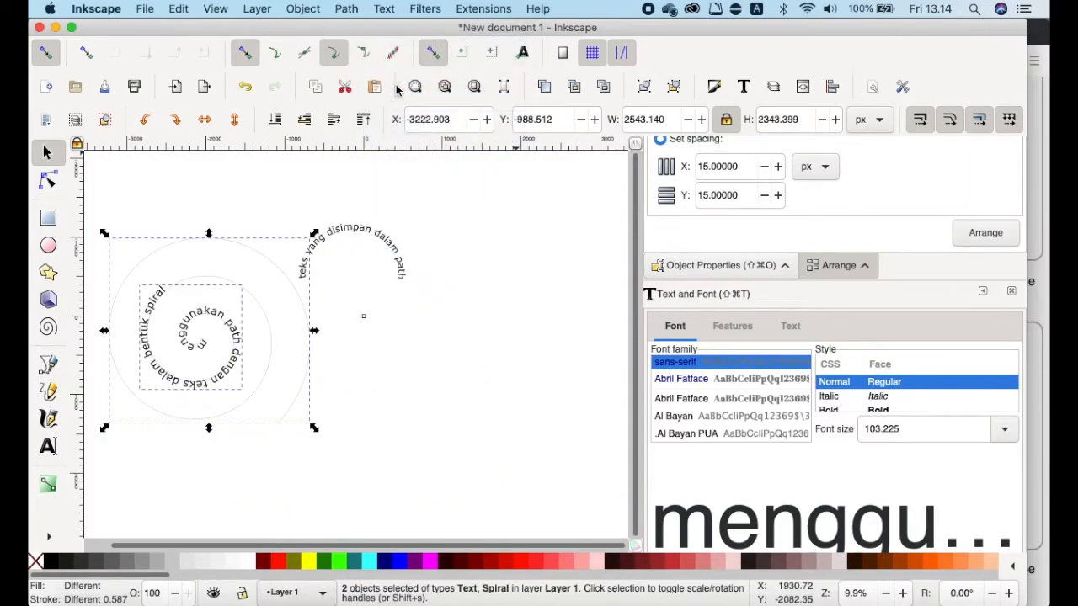
Resize the spiral together with its text, first larger, down to a final size of about 1778 by 1639 px
mouse_move(314, 428)
mouse_down()
mouse_move(228, 367)
mouse_move(301, 452)
mouse_move(395, 502)
mouse_move(314, 435)
mouse_up()
drag(314, 435, 409, 493)
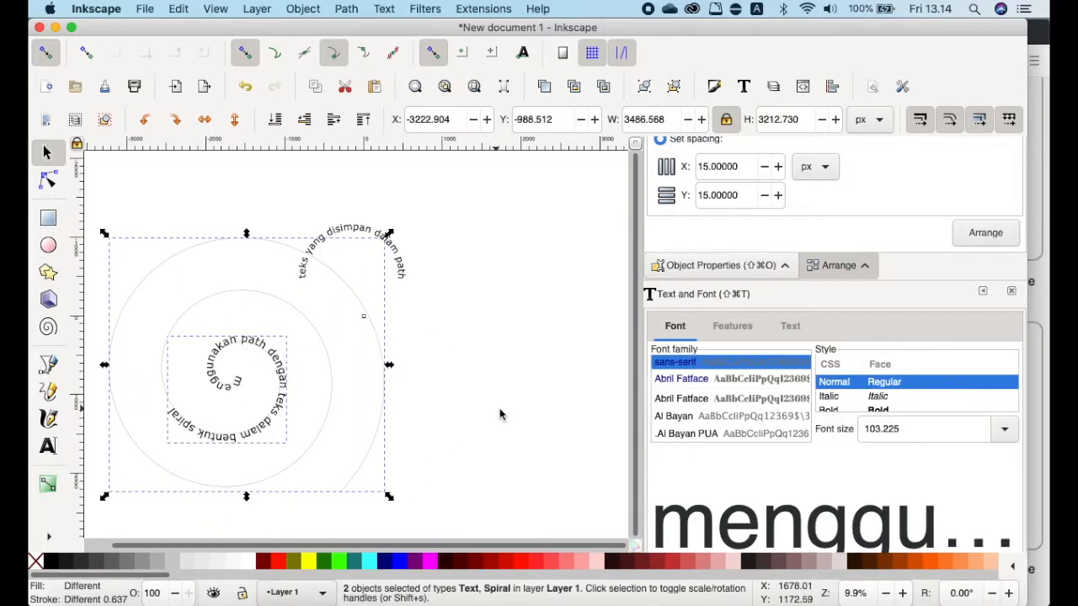
drag(388, 497, 255, 372)
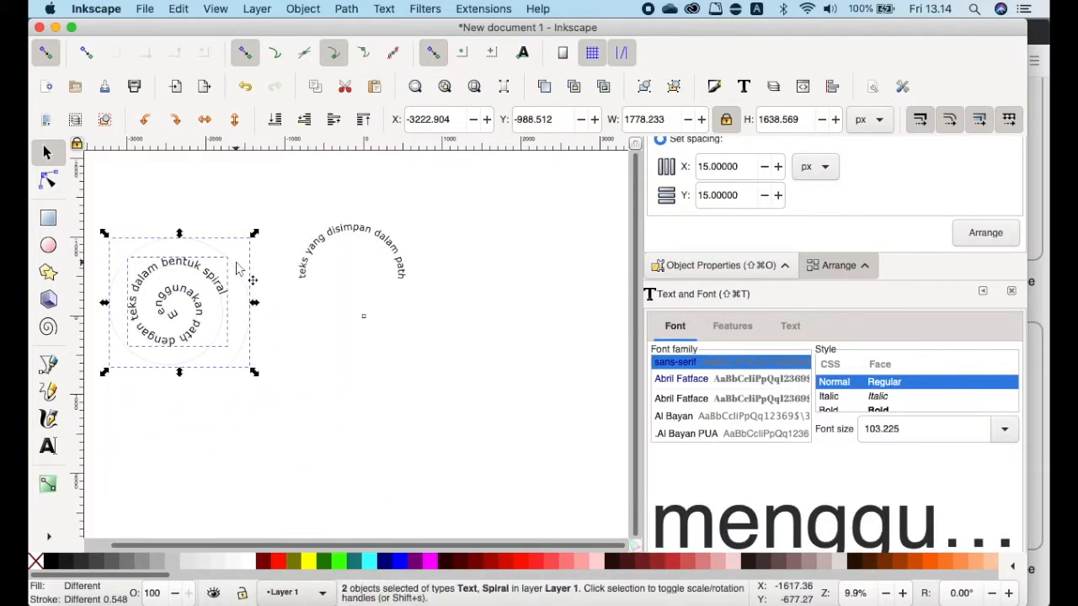
Move only the spiral-shaped text away from its spiral to below the arched text, and undo the move
click(298, 359)
drag(221, 291, 408, 326)
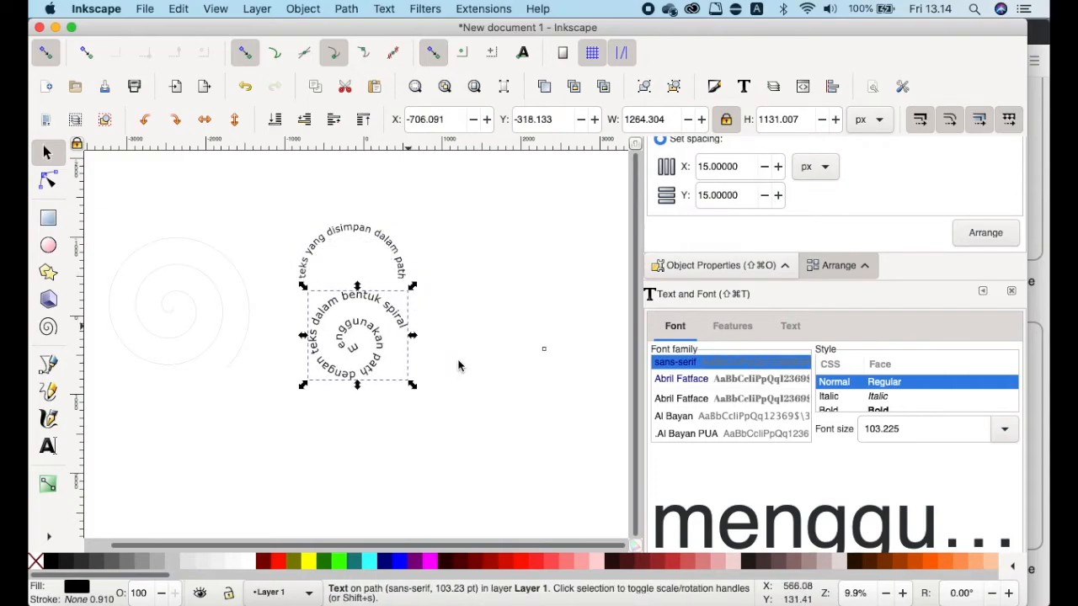
click(473, 395)
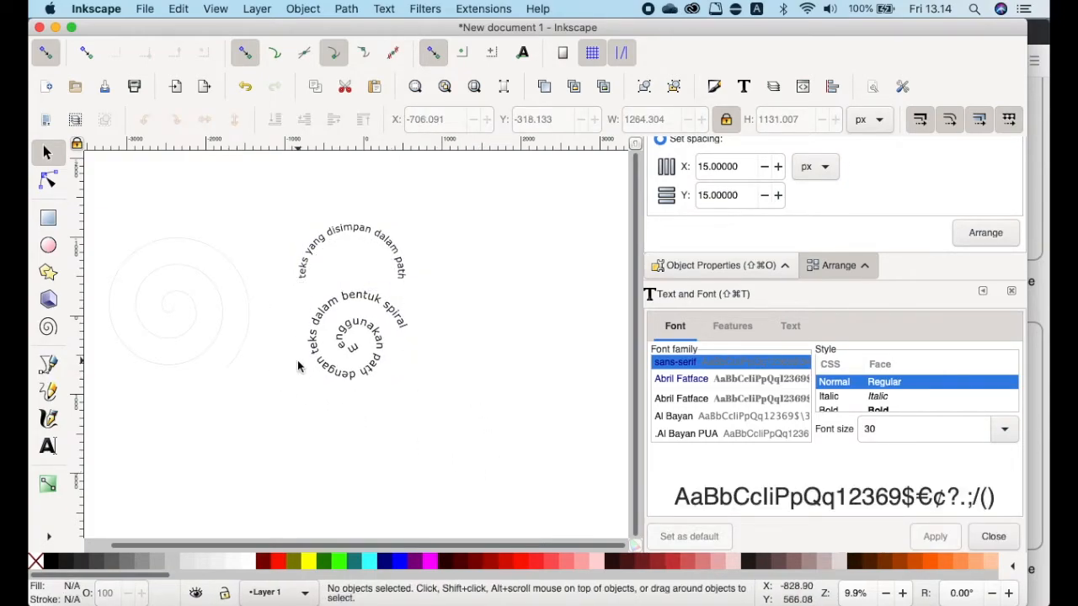
key(super+z)
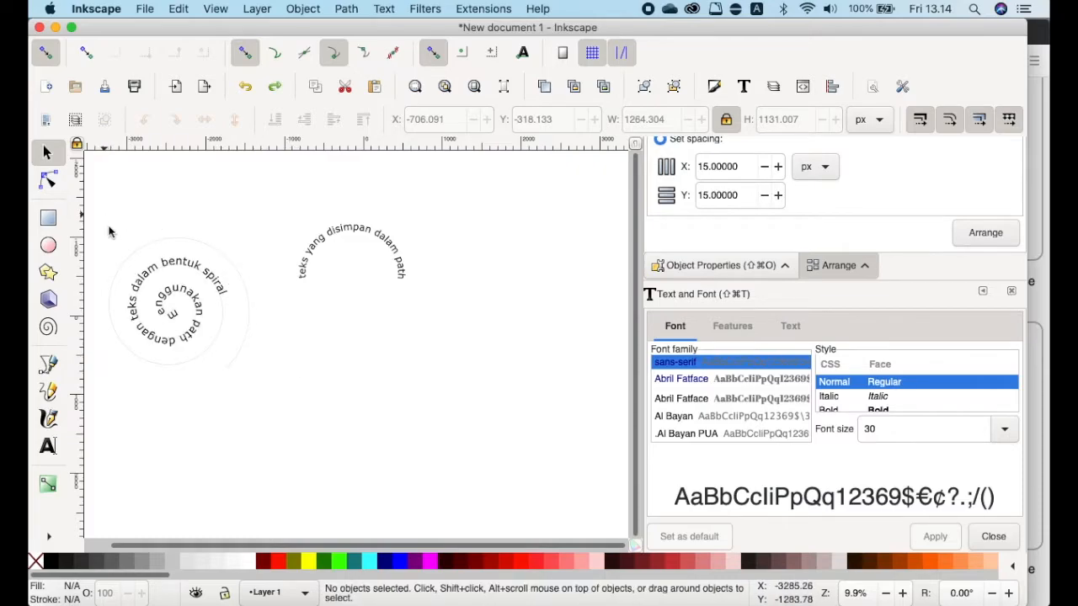
Move the spiral path with its text directly below the arched text and remove the spiral's stroke
click(140, 256)
drag(147, 253, 324, 289)
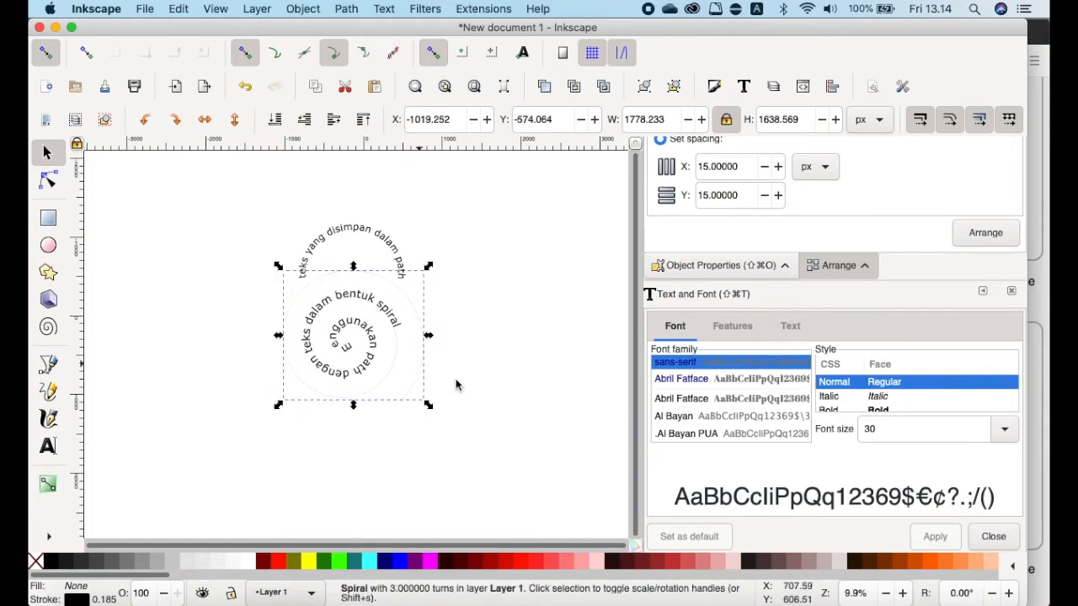
click(457, 385)
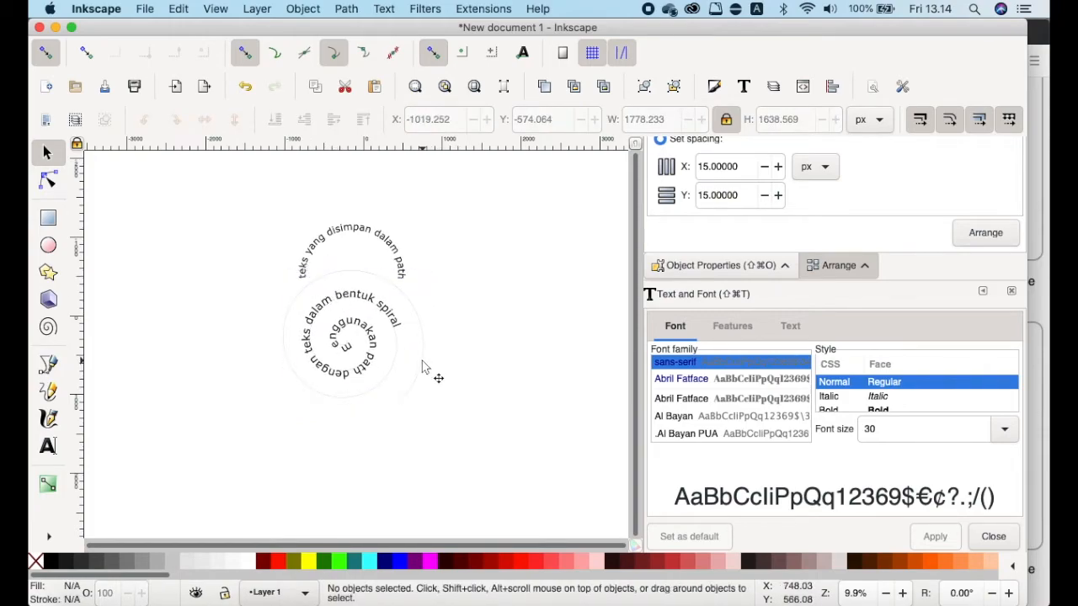
click(425, 370)
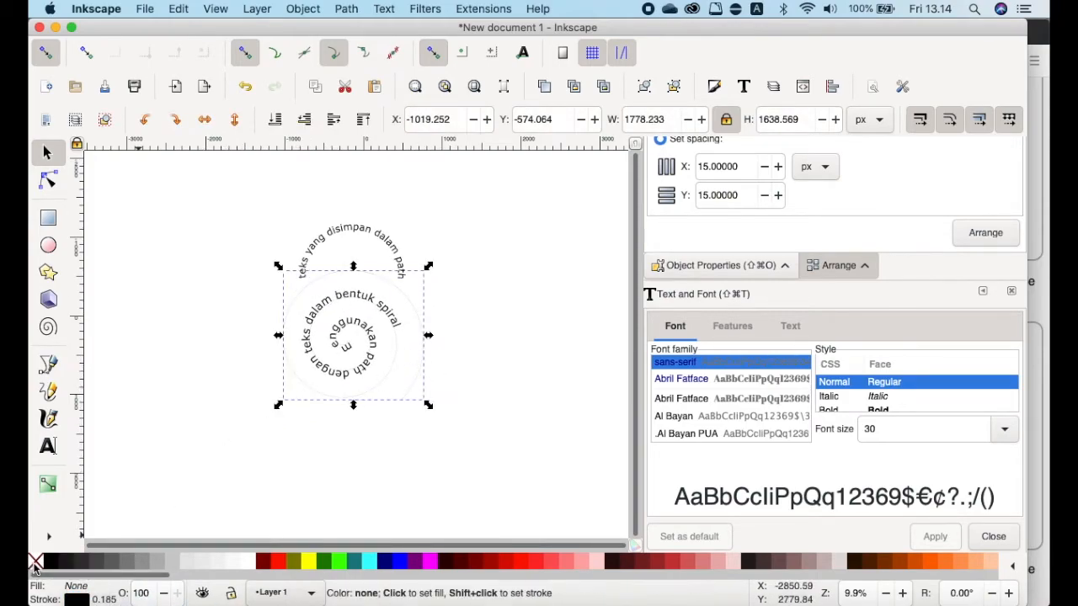
click(493, 462)
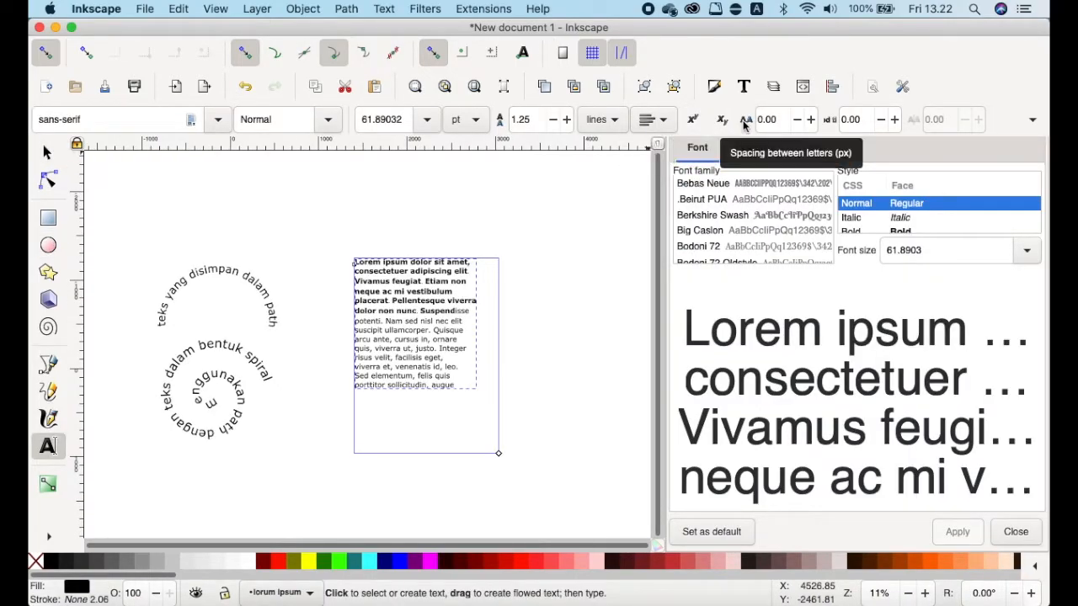
Make the letters "vive" superscript and the letters "Sus" subscript in the bold part of the lorem ipsum paragraph
scroll(457, 305, up, 2)
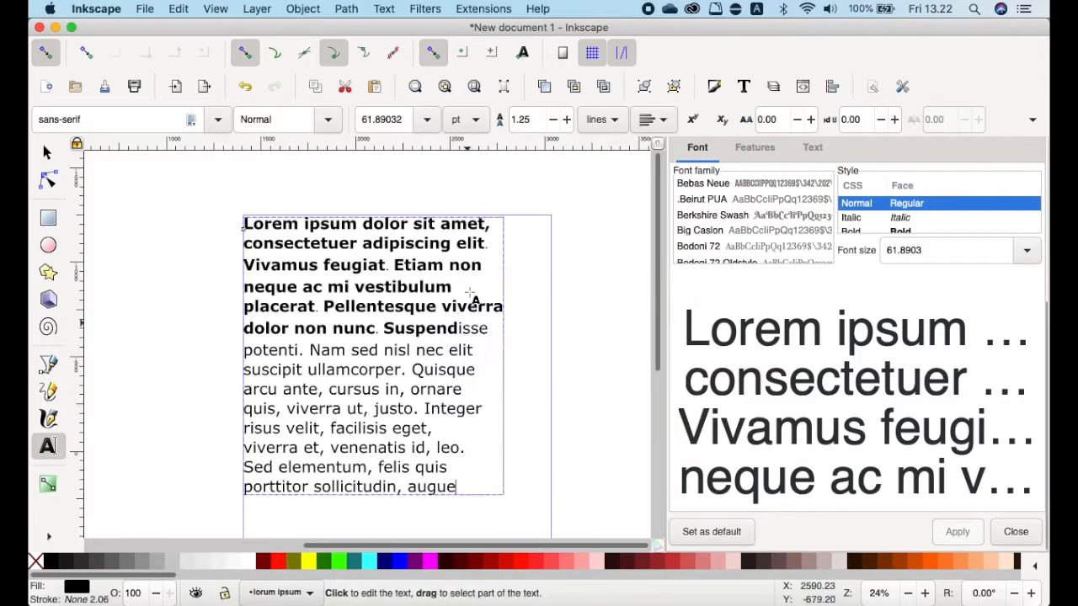
drag(441, 306, 477, 308)
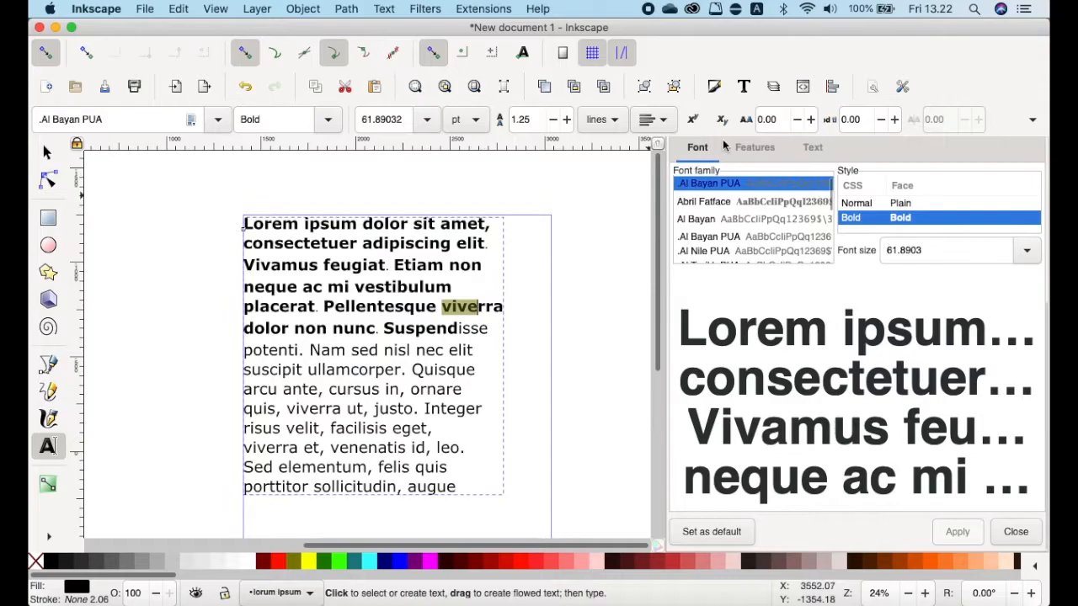
click(699, 121)
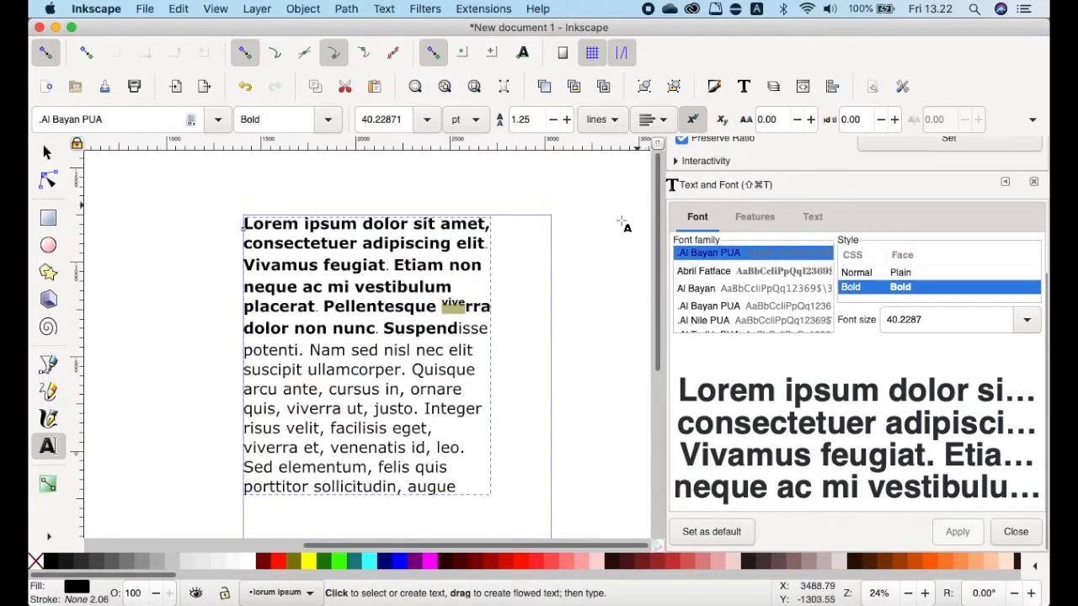
drag(385, 329, 415, 330)
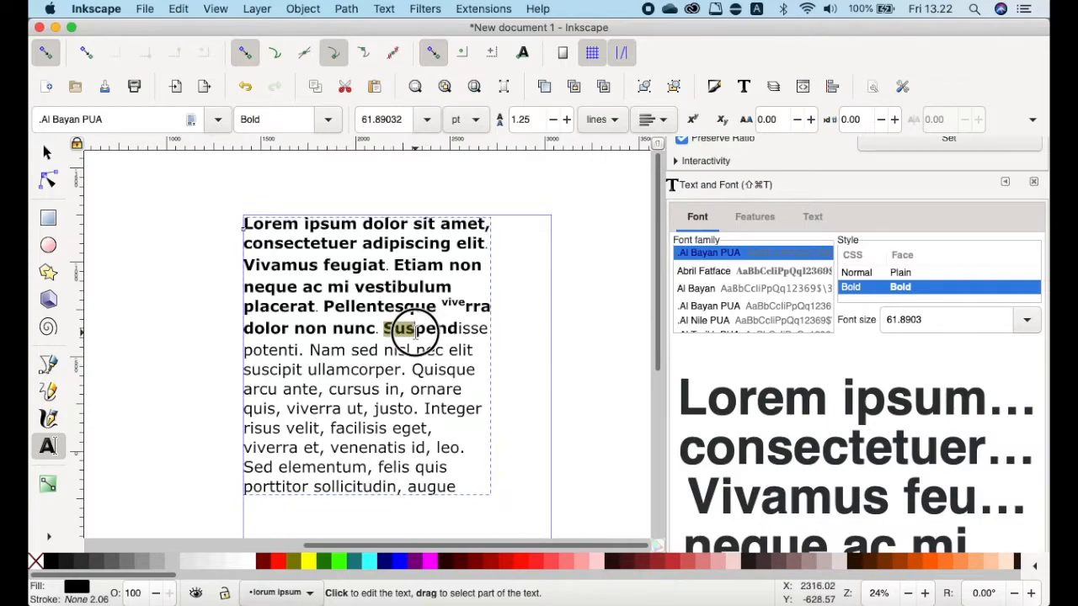
click(720, 121)
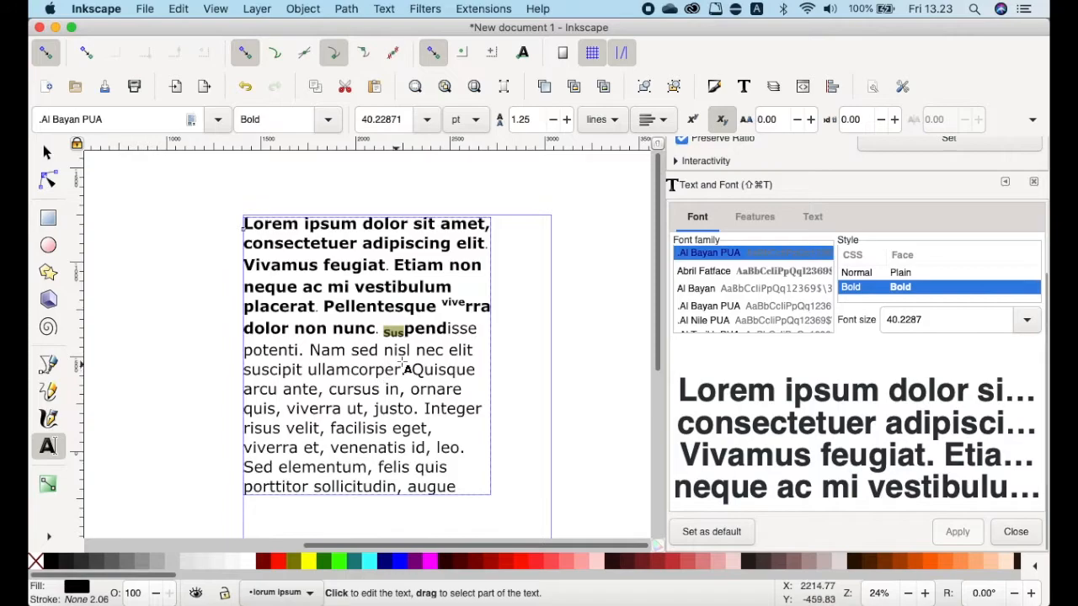
drag(310, 350, 416, 350)
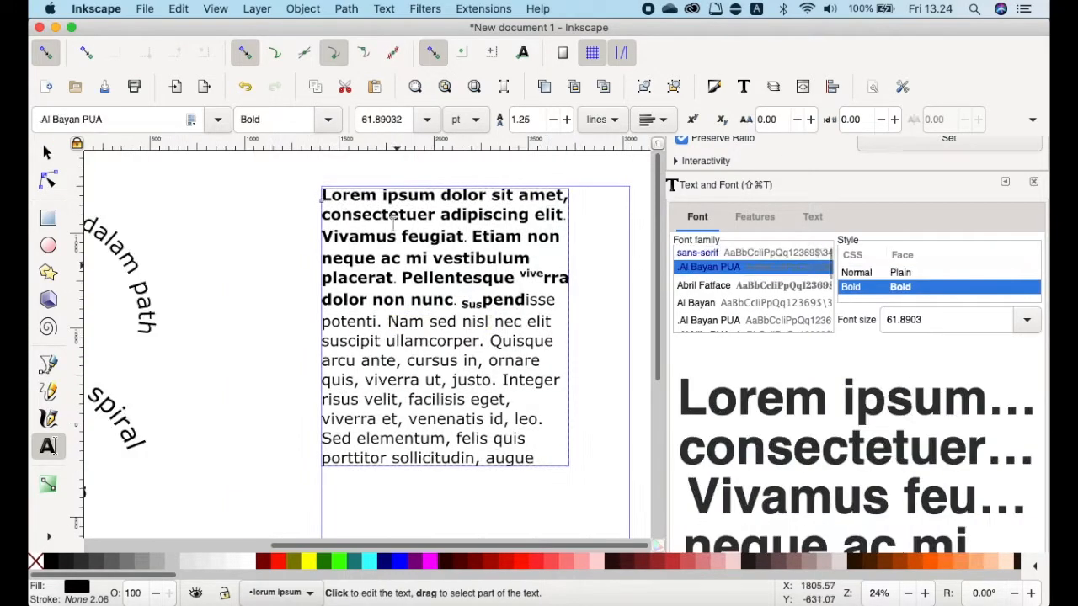
Flip the framed lorem ipsum paragraph horizontally
click(348, 8)
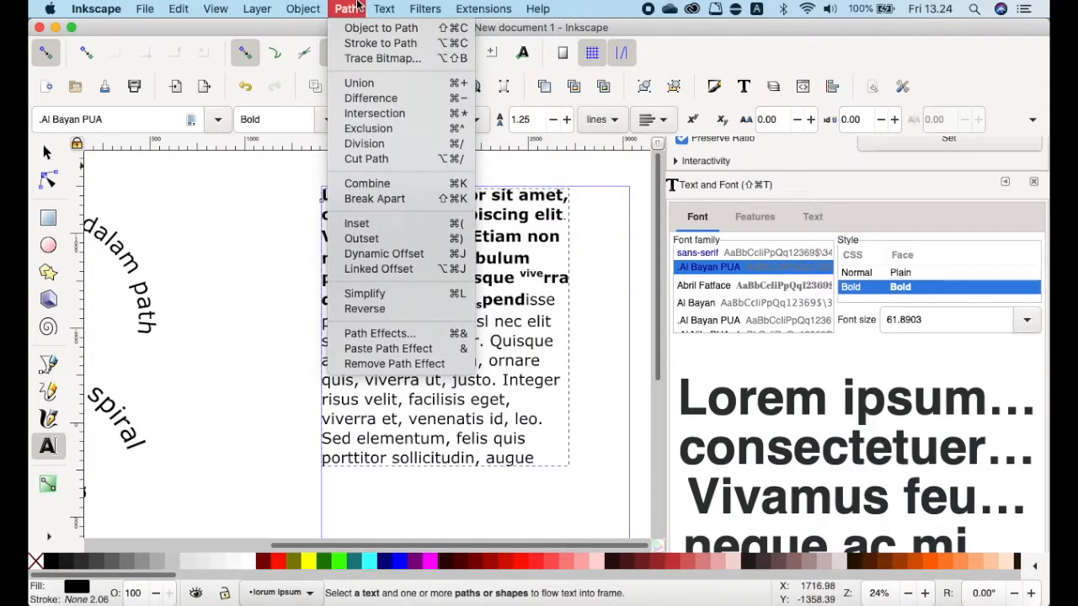
mouse_move(307, 8)
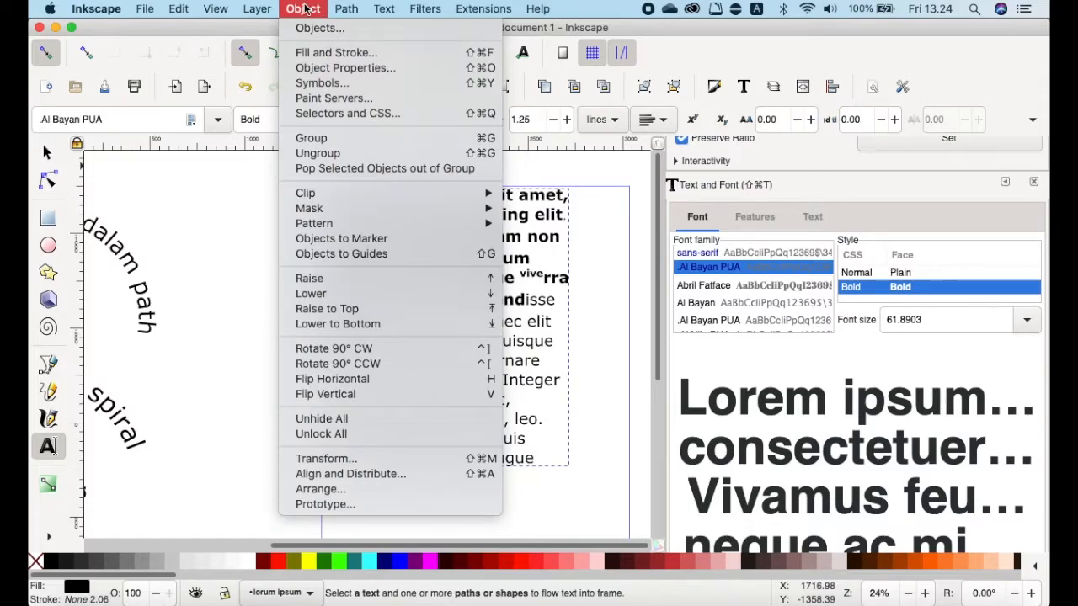
click(362, 380)
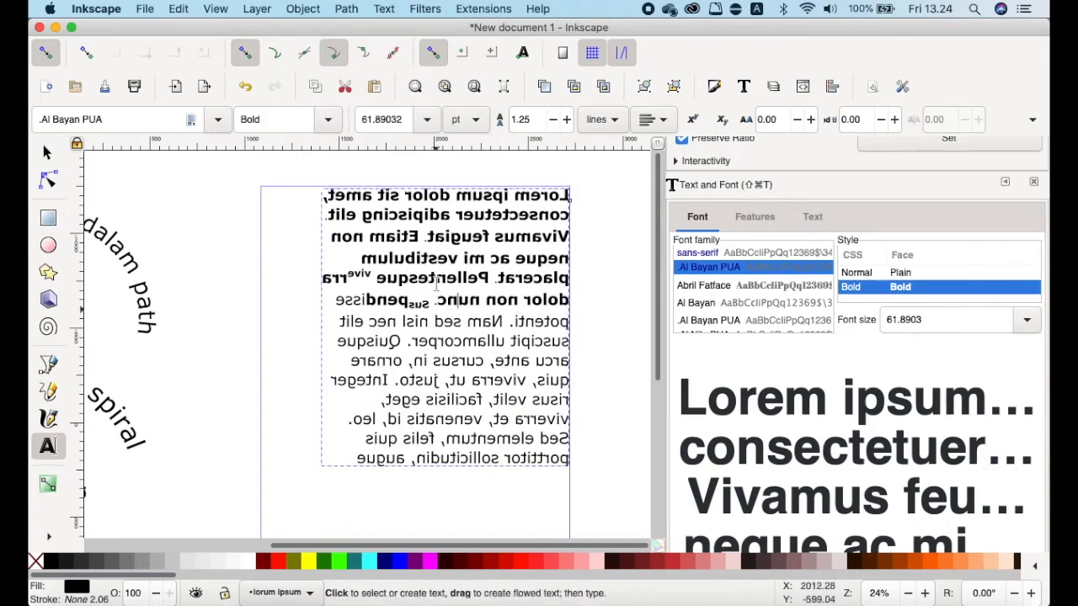
Unflow the mirrored paragraph from its frame
click(386, 10)
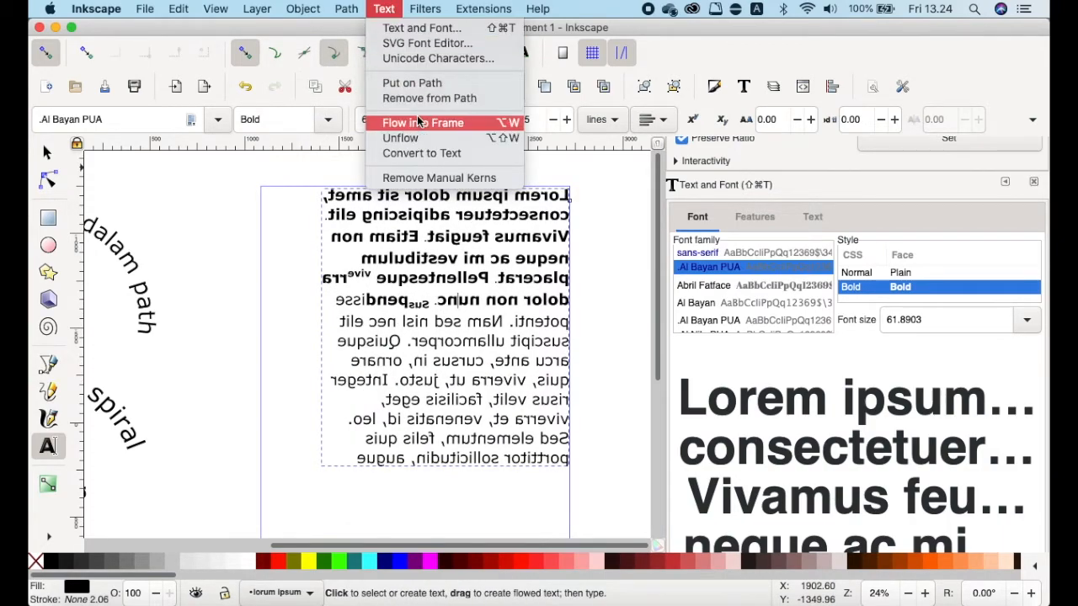
click(414, 139)
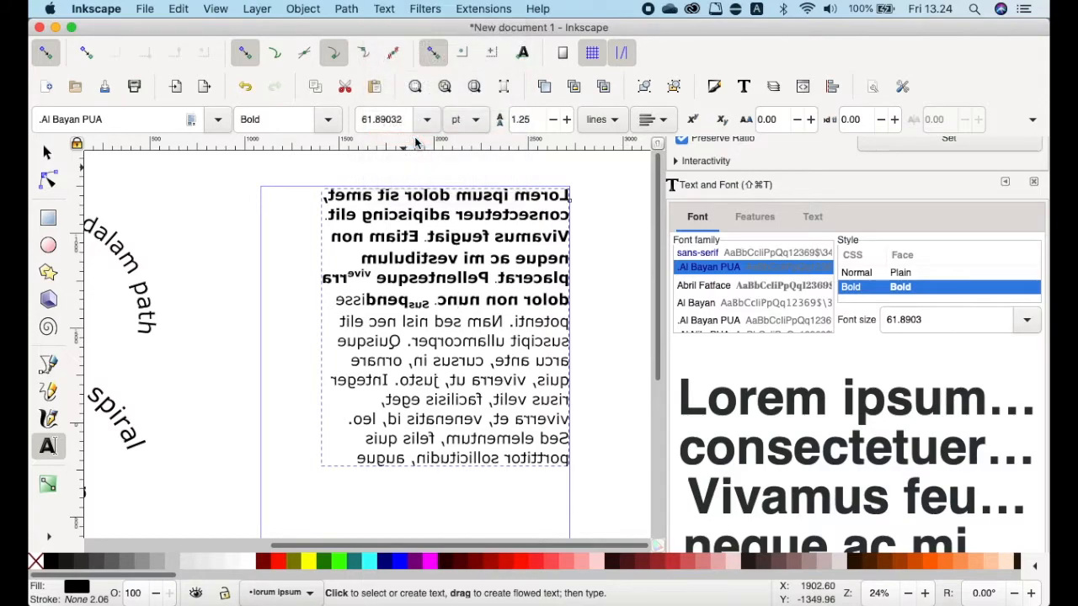
scroll(357, 193, left, 10)
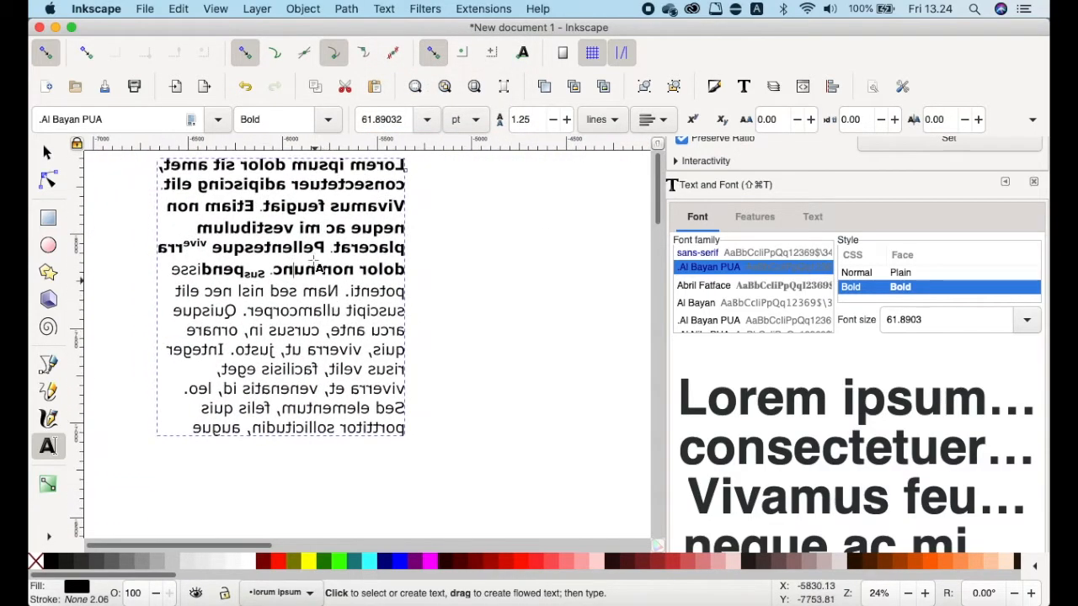
Try to apply Convert to Text to the unflowed paragraph, including with all its letters selected
click(337, 308)
click(384, 11)
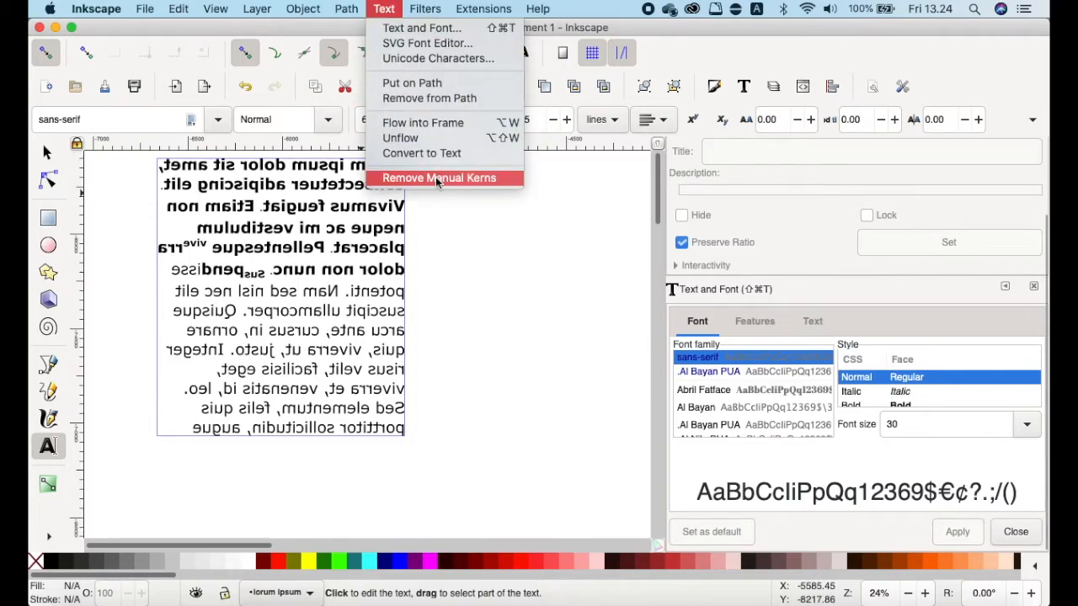
click(414, 152)
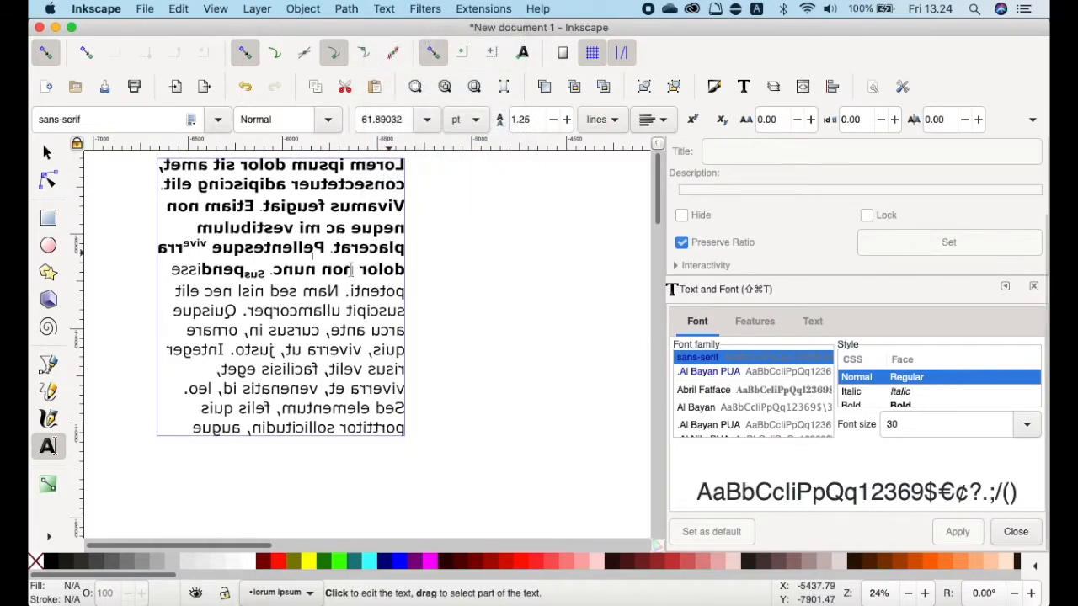
key(ctrl+a)
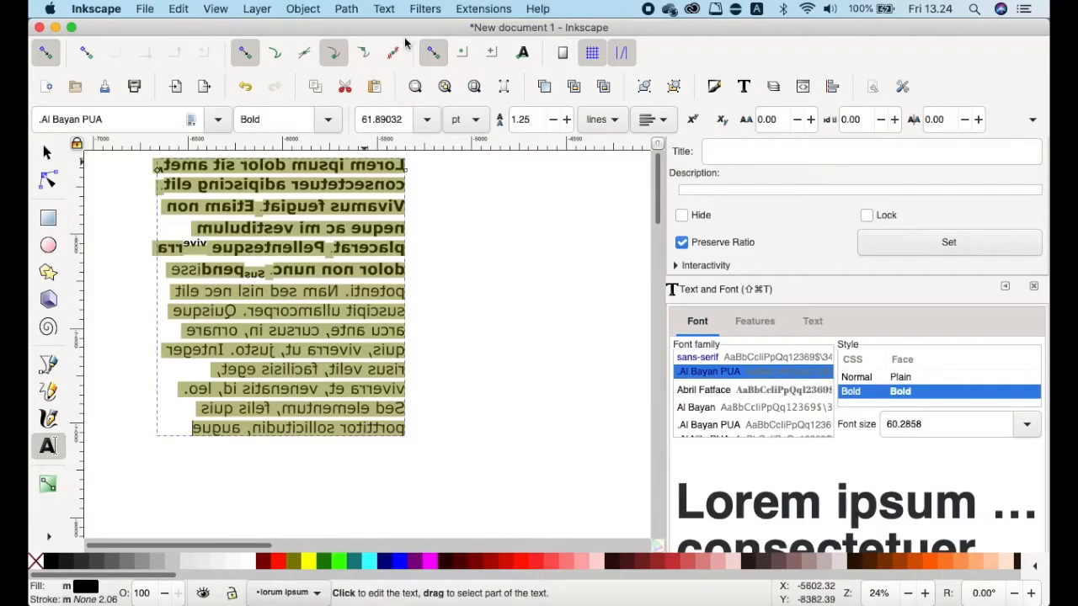
click(393, 12)
click(420, 151)
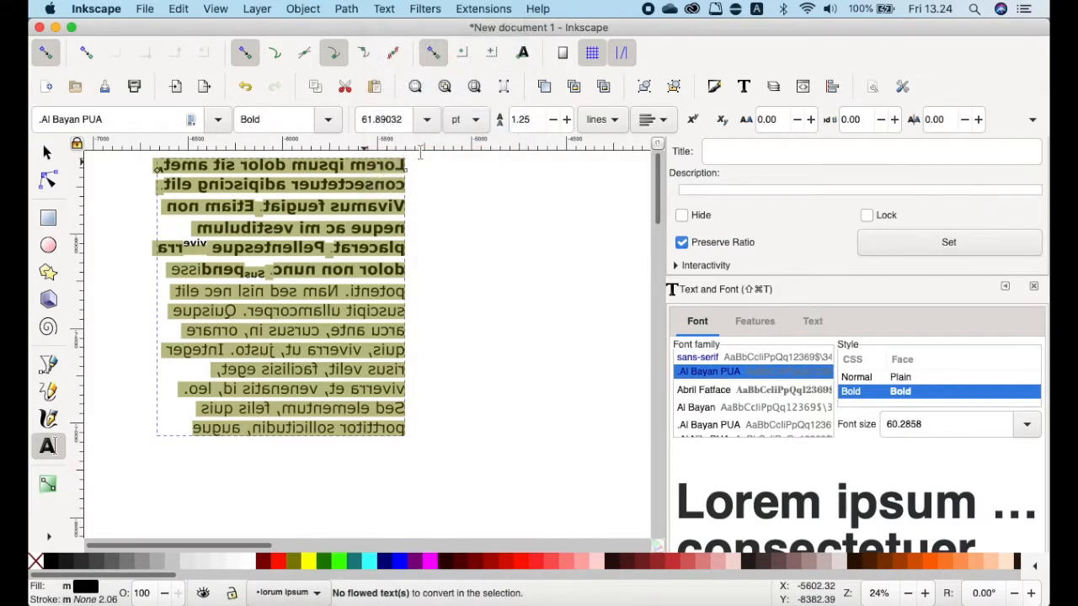
Flip the mirrored paragraph vertically, horizontally and vertically again to restore its normal reading orientation
click(311, 11)
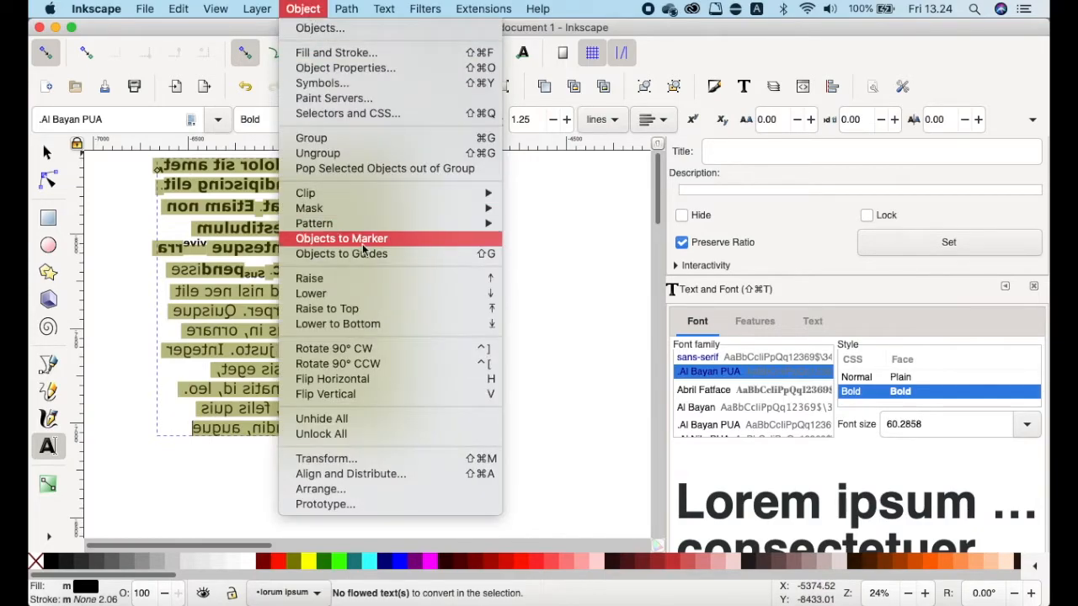
click(362, 392)
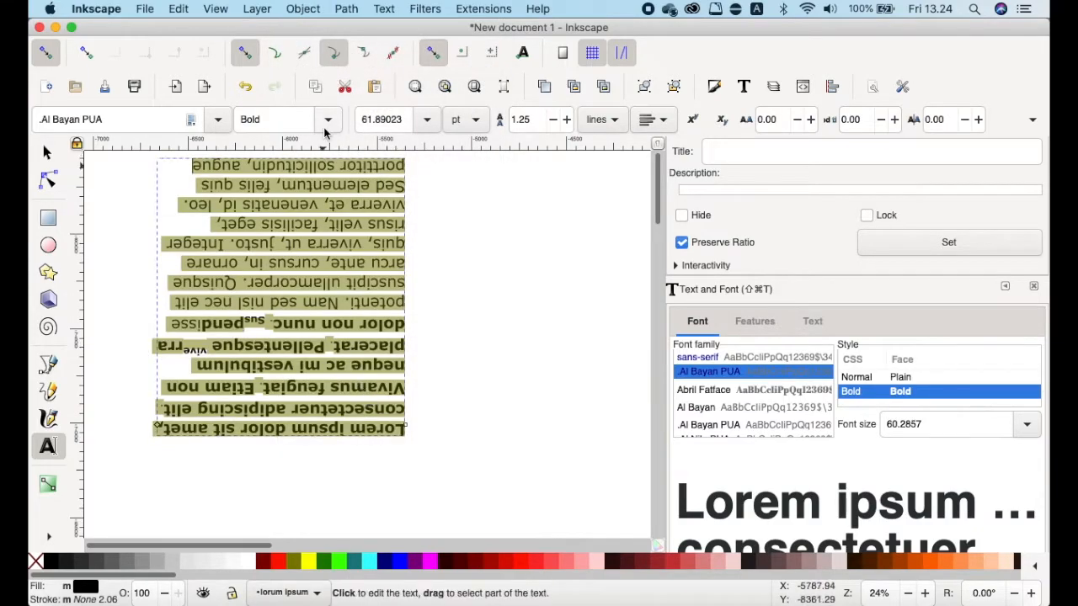
click(303, 9)
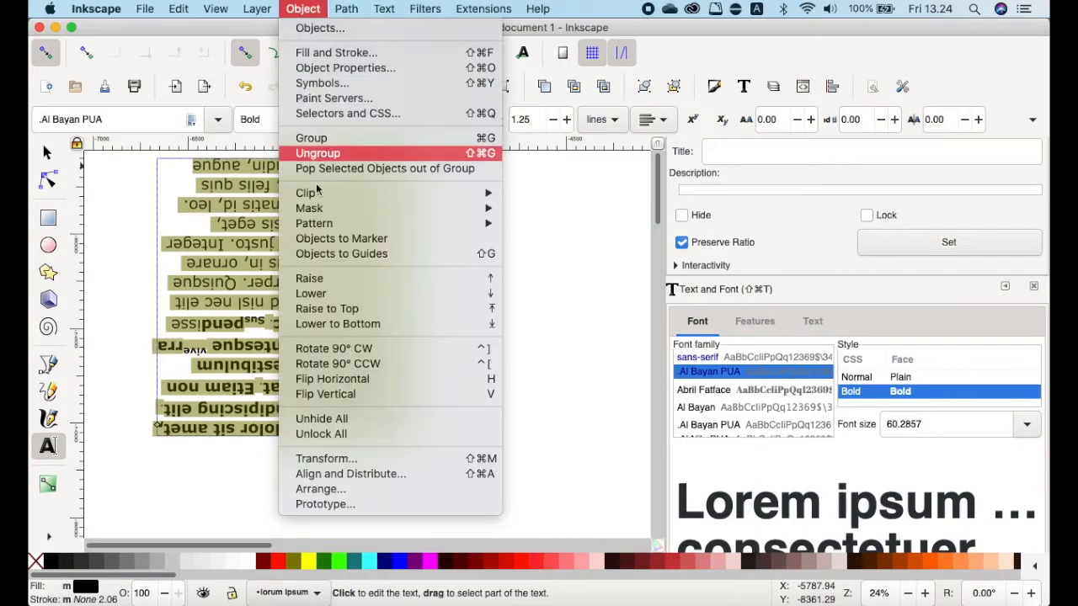
click(343, 379)
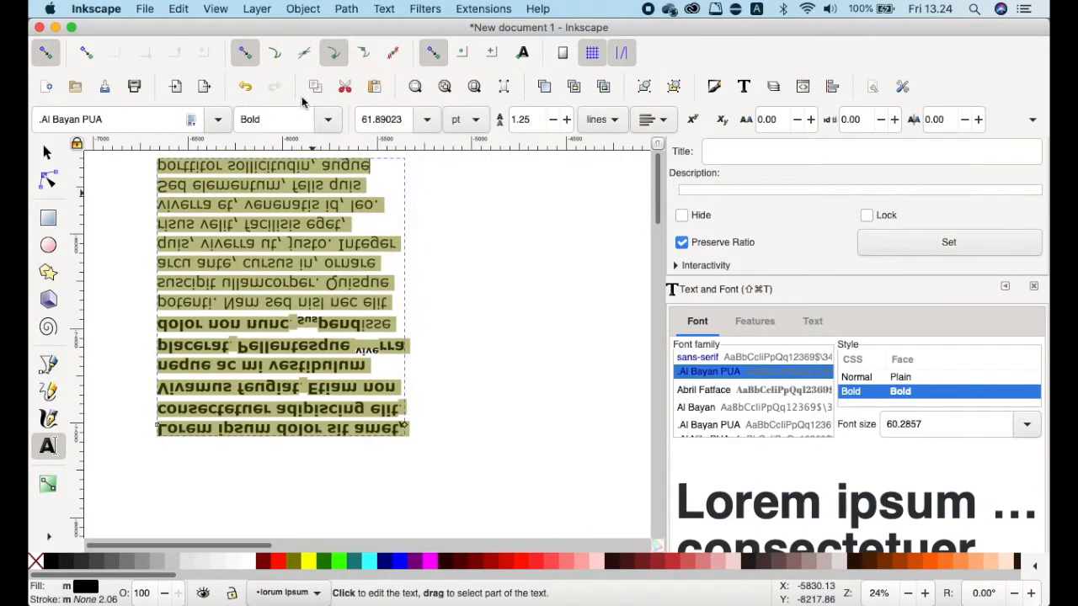
click(304, 10)
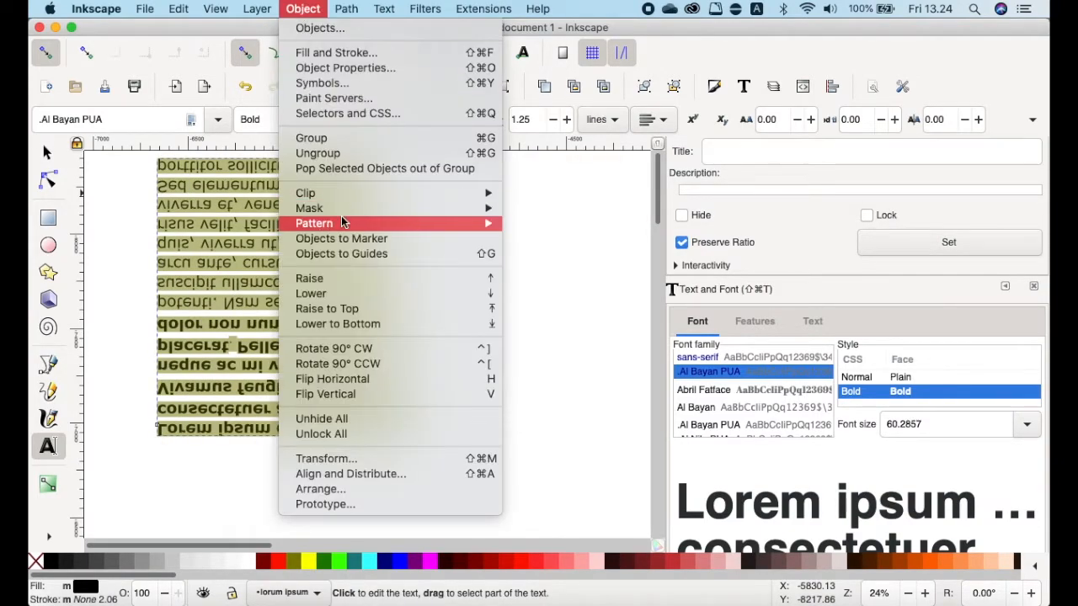
click(354, 394)
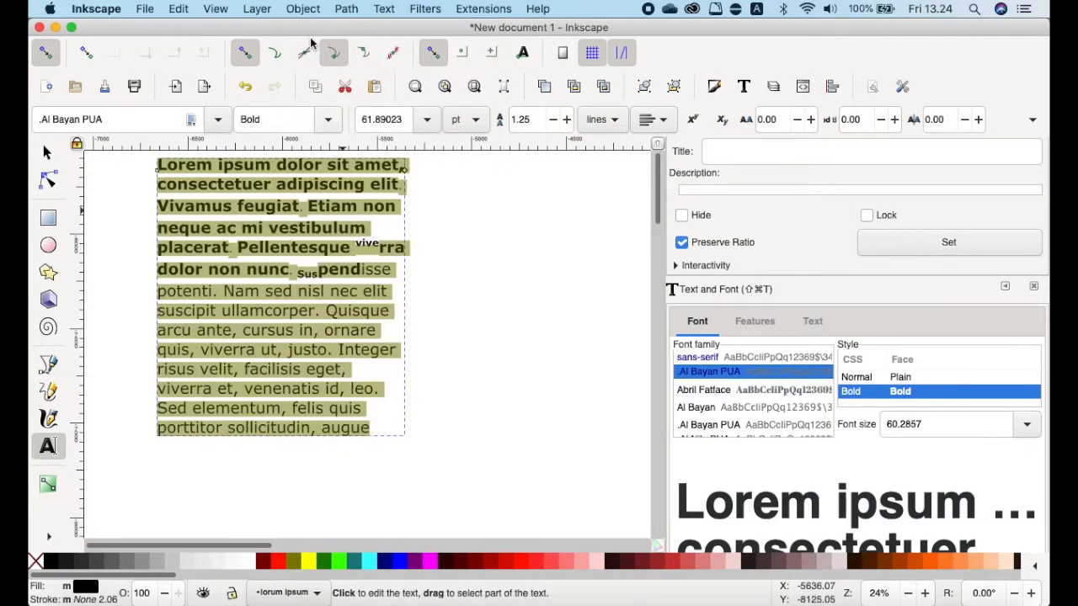
Deselect the paragraph's text and switch to the Selector tool
click(269, 9)
mouse_move(293, 12)
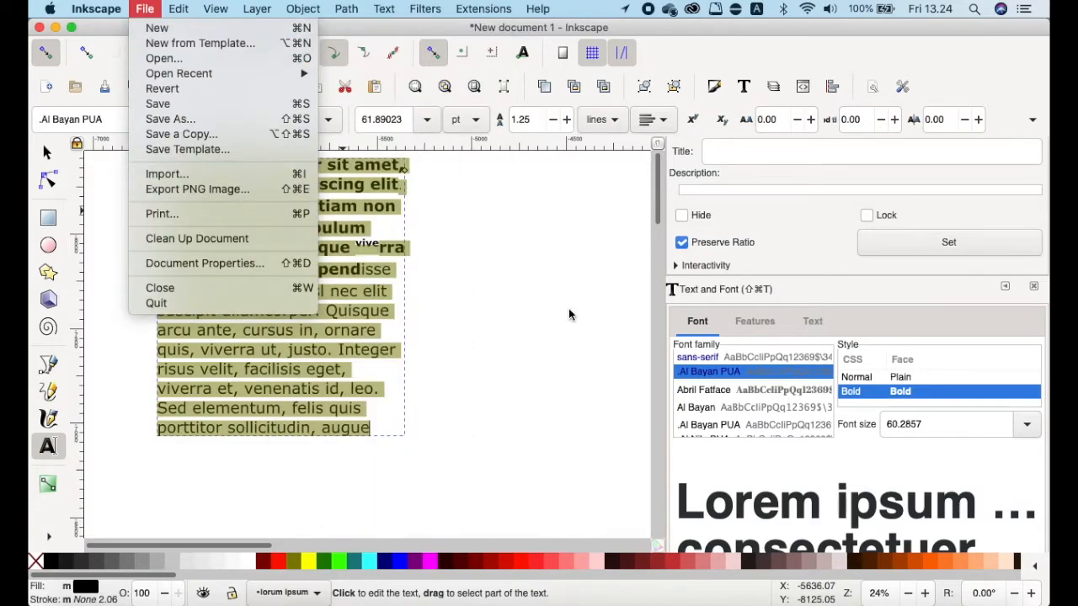
click(569, 309)
click(520, 318)
scroll(471, 315, up, 3)
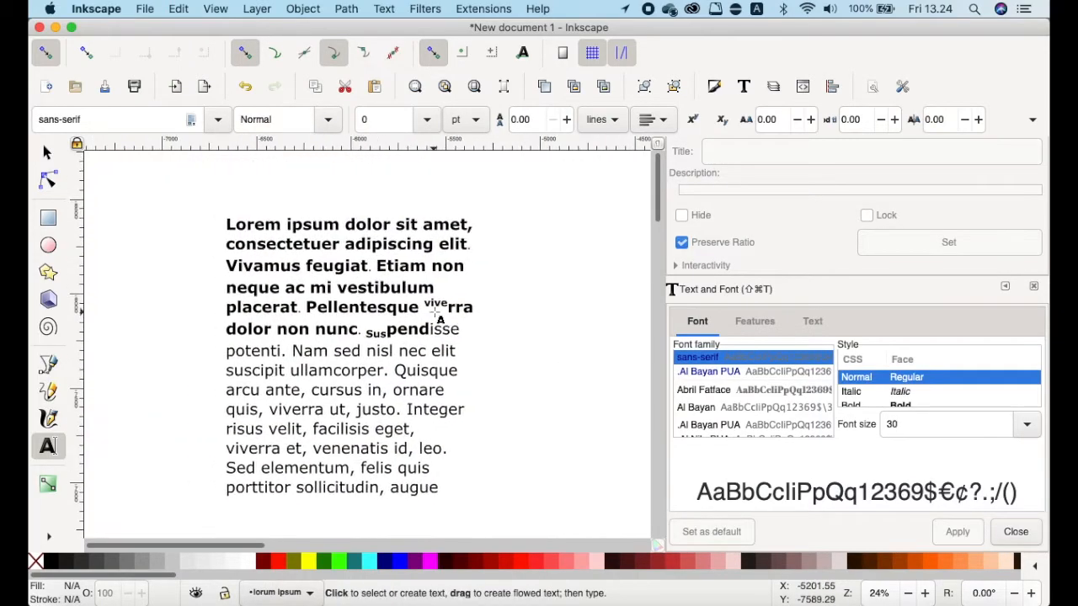
scroll(442, 320, down, 2)
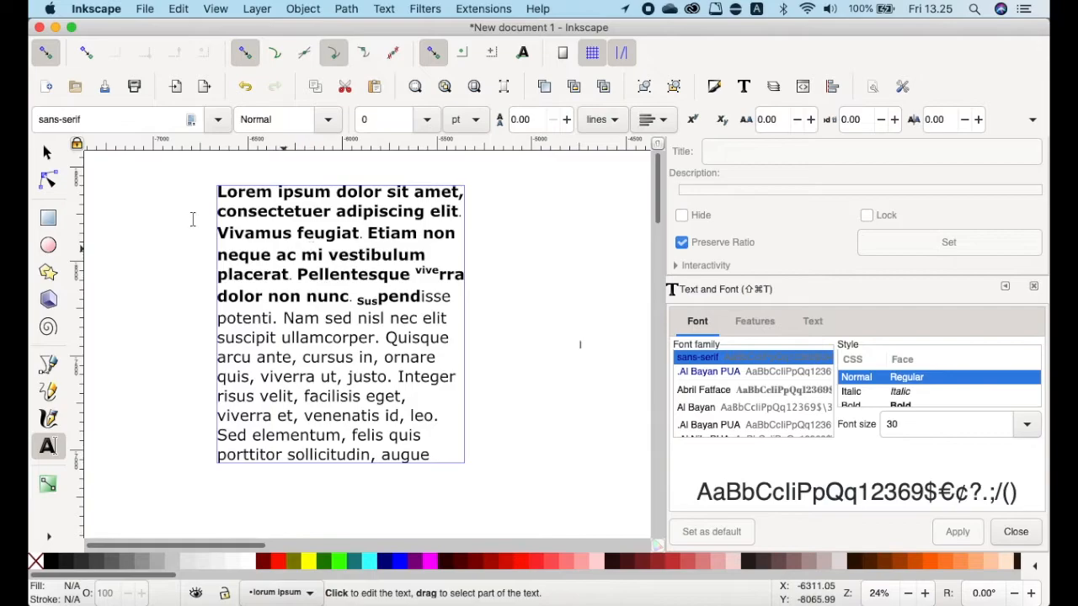
click(48, 153)
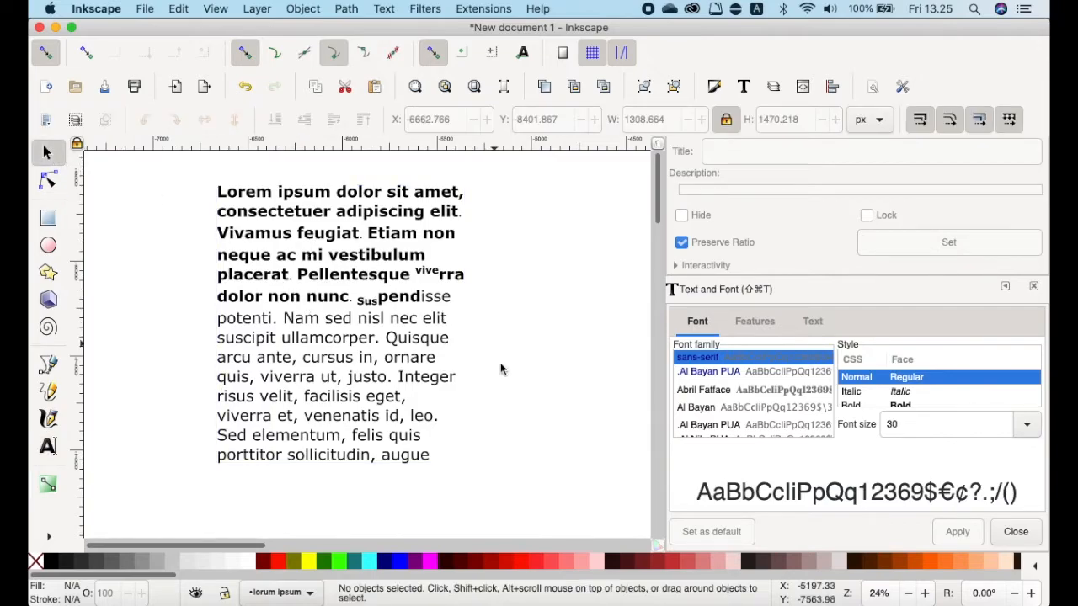